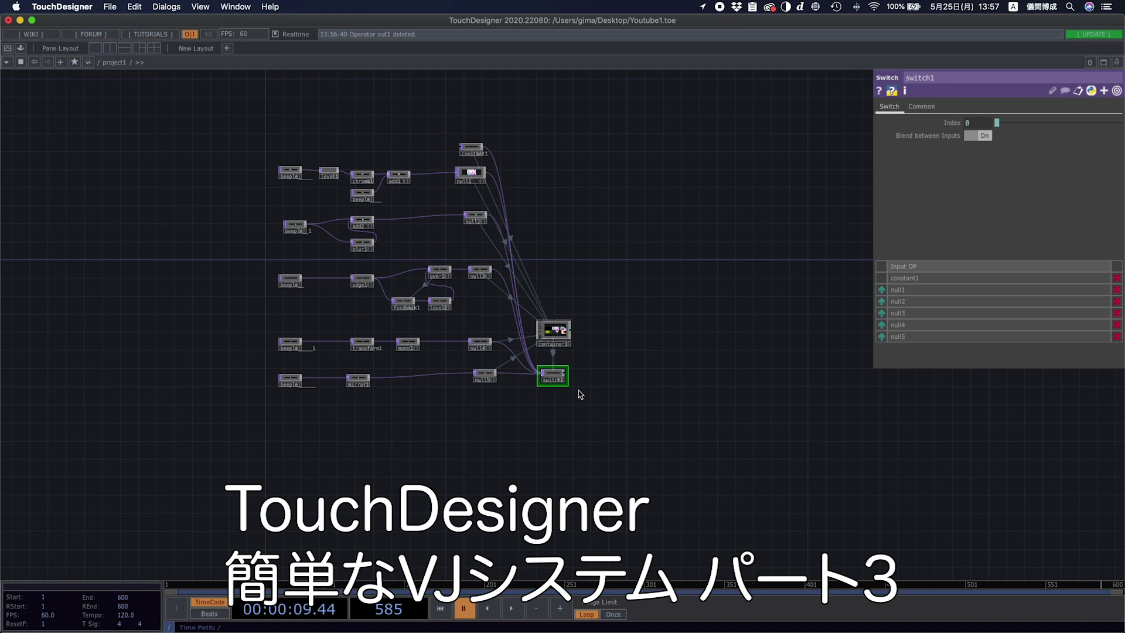
- Examine the existing network and the finished VJ mixer window, trying its crossfader and a clip thumbnail, and dismiss the window
scroll(570, 403, up, 5)
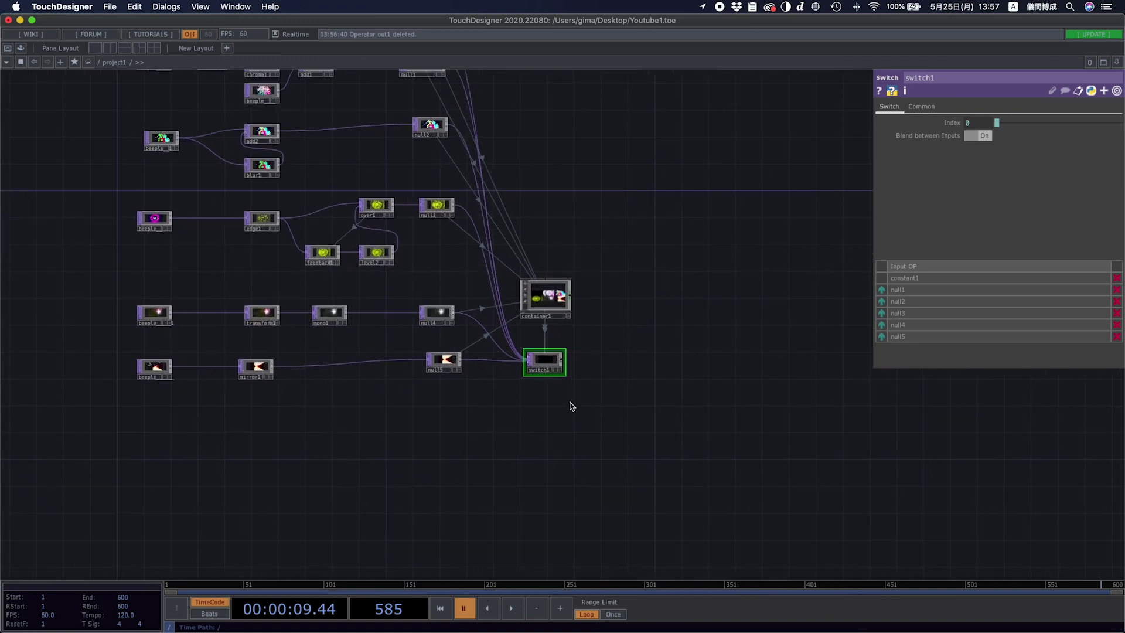
drag(638, 391, 686, 435)
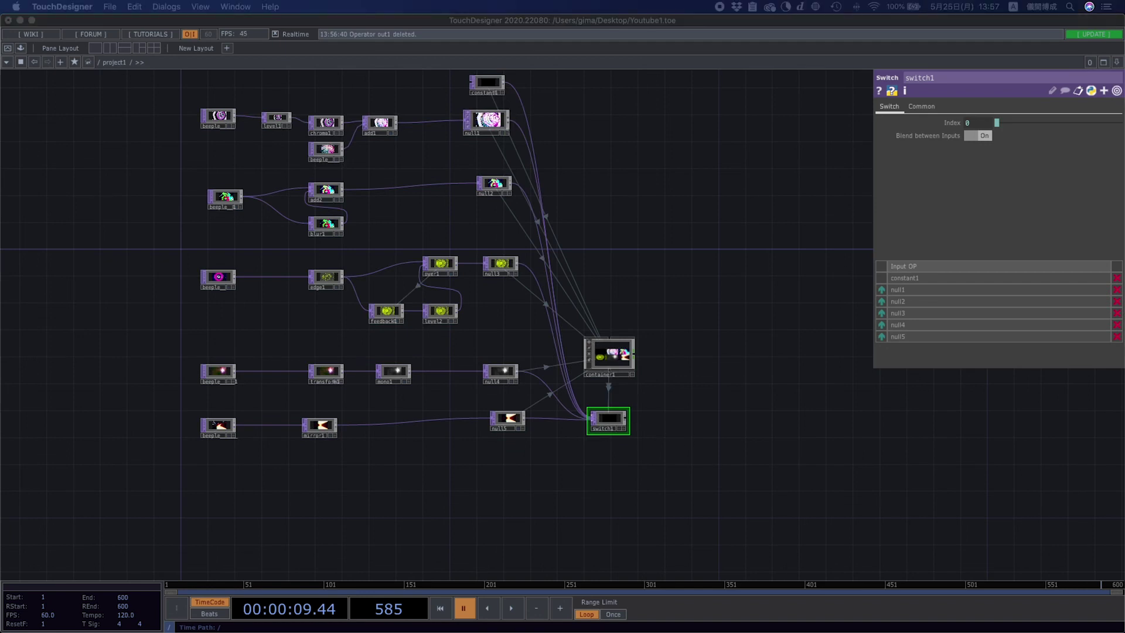
drag(464, 139, 476, 148)
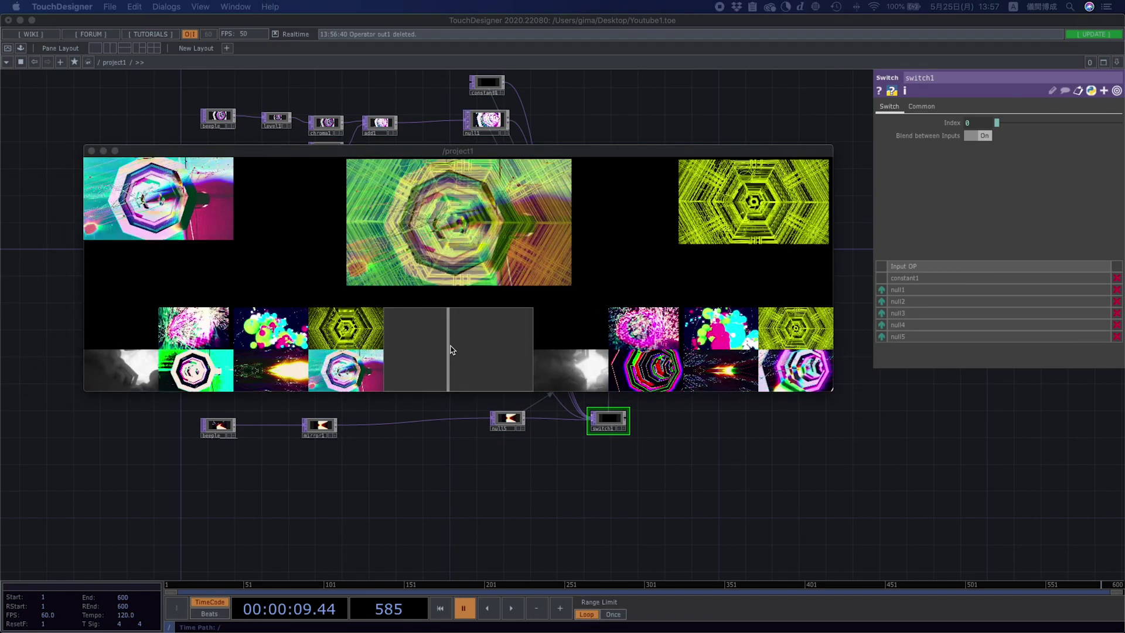
drag(548, 152, 614, 187)
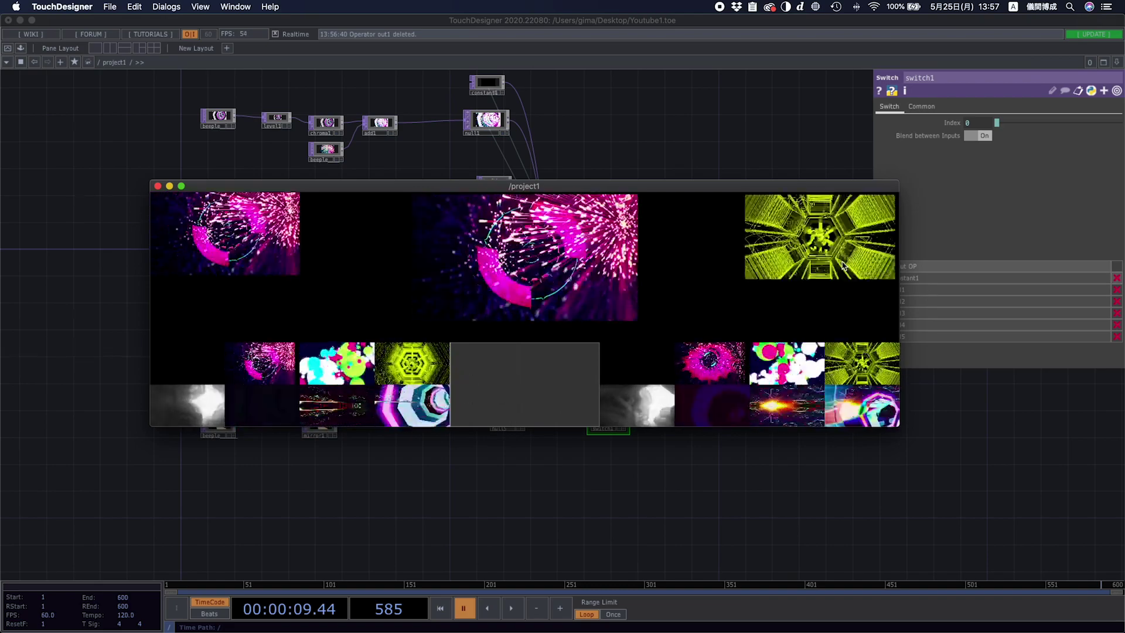
drag(459, 370, 584, 397)
click(739, 368)
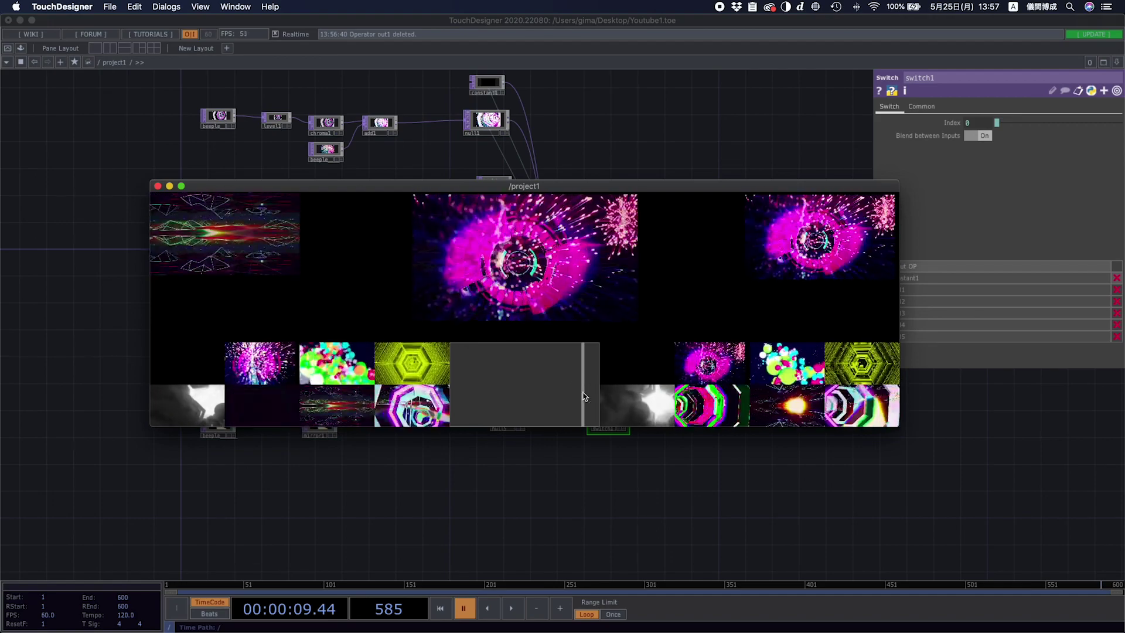
key(Escape)
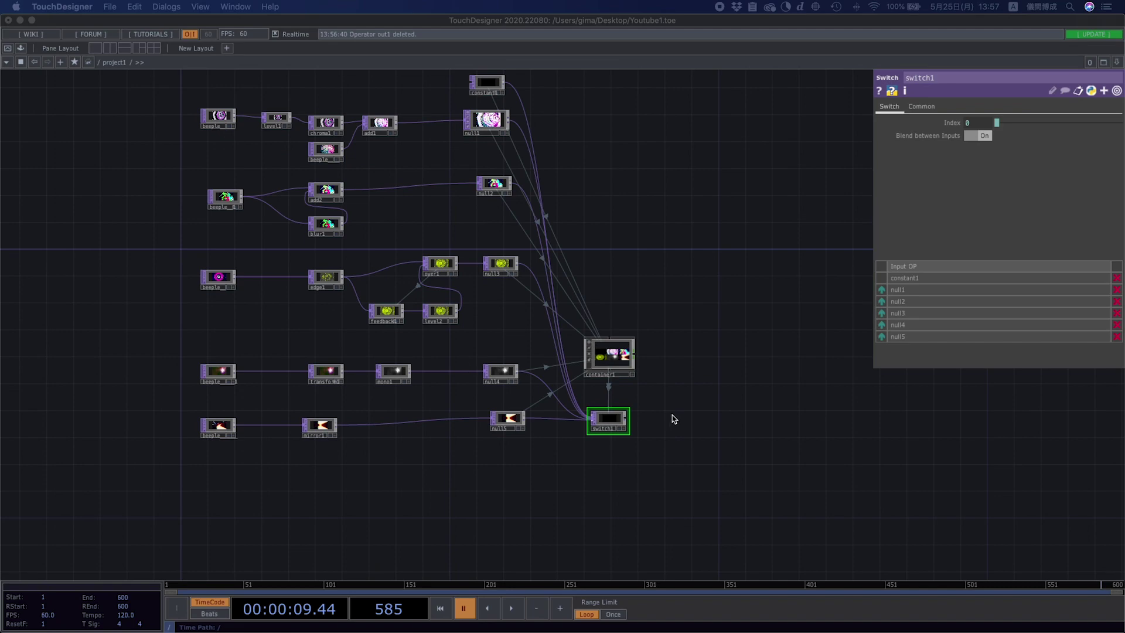
- Activate container1's viewer and select several of its clip thumbnails to test the switching of switch1
scroll(636, 381, up, 5)
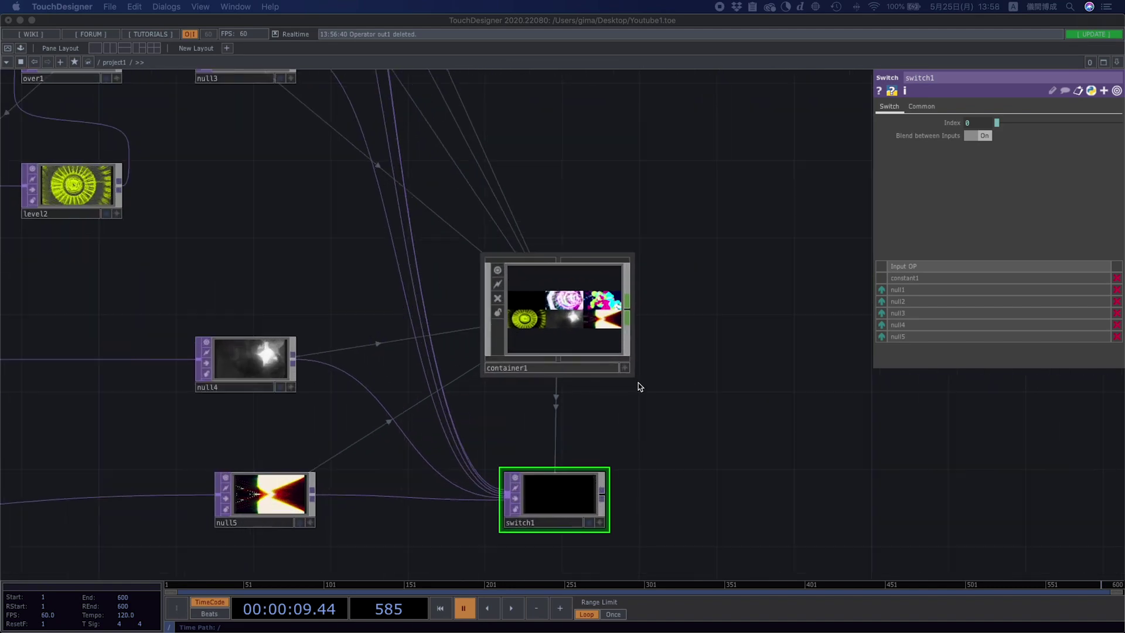
click(625, 368)
click(569, 303)
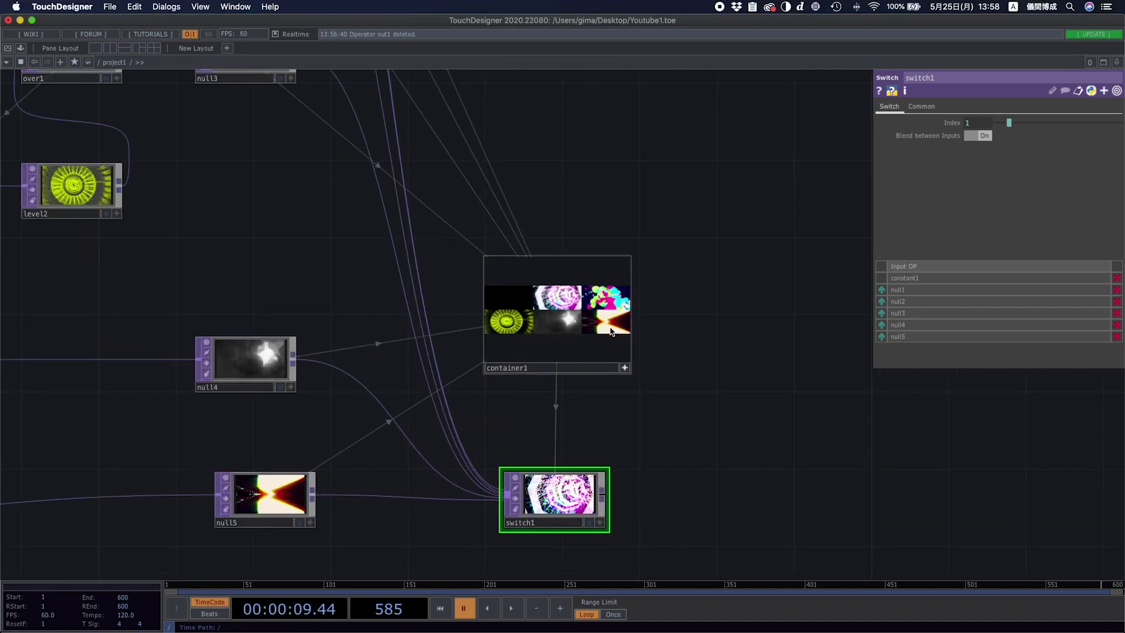
click(610, 327)
click(566, 324)
click(511, 321)
- Test more container1 thumbnails during timeline playback, ending on the yellow clip, and deactivate the viewer and pause playback
click(513, 609)
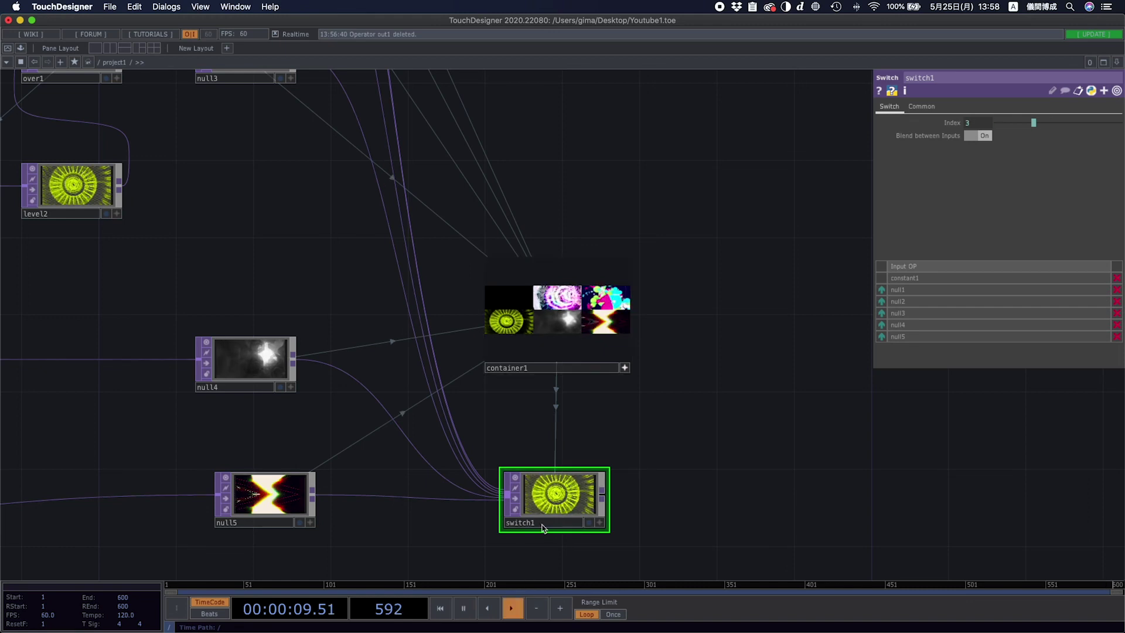
click(605, 301)
click(606, 323)
click(561, 325)
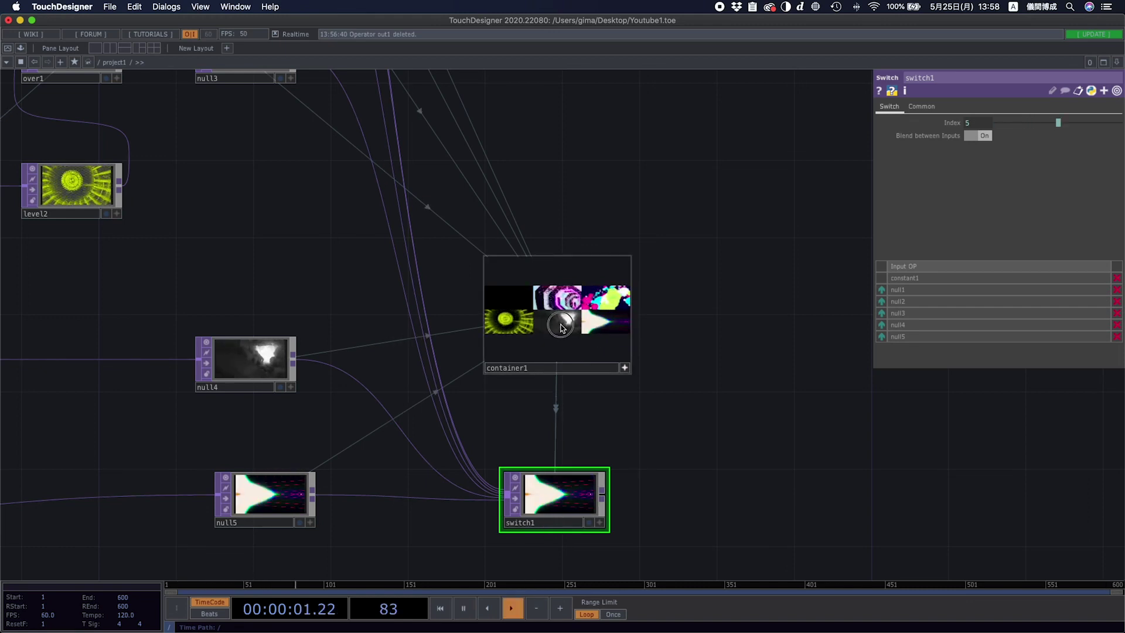
click(509, 321)
click(625, 368)
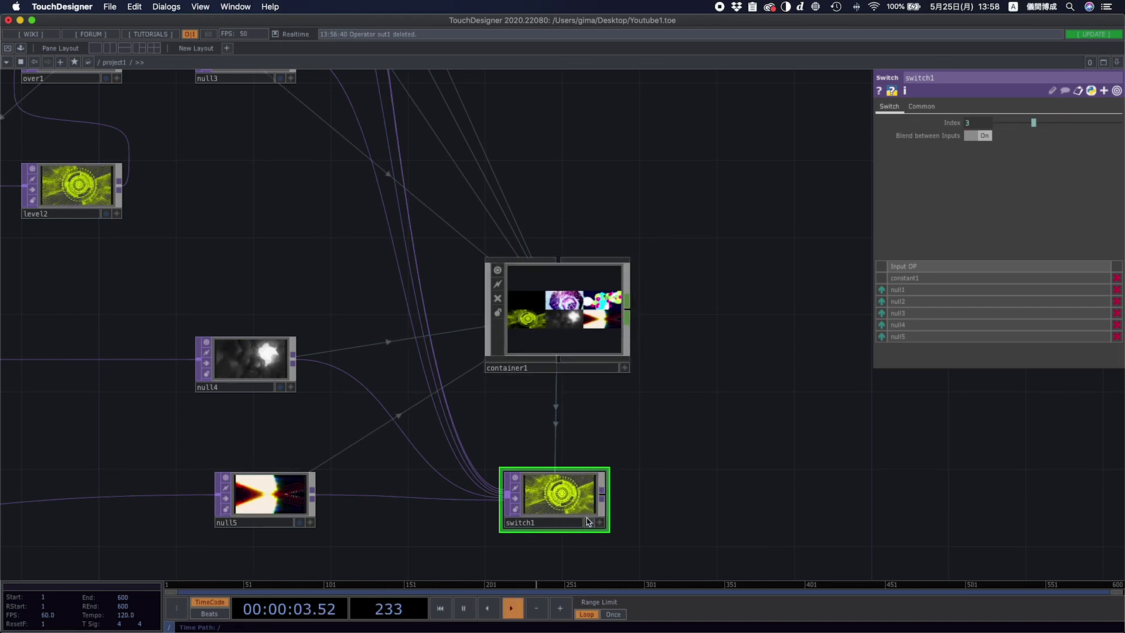
key(space)
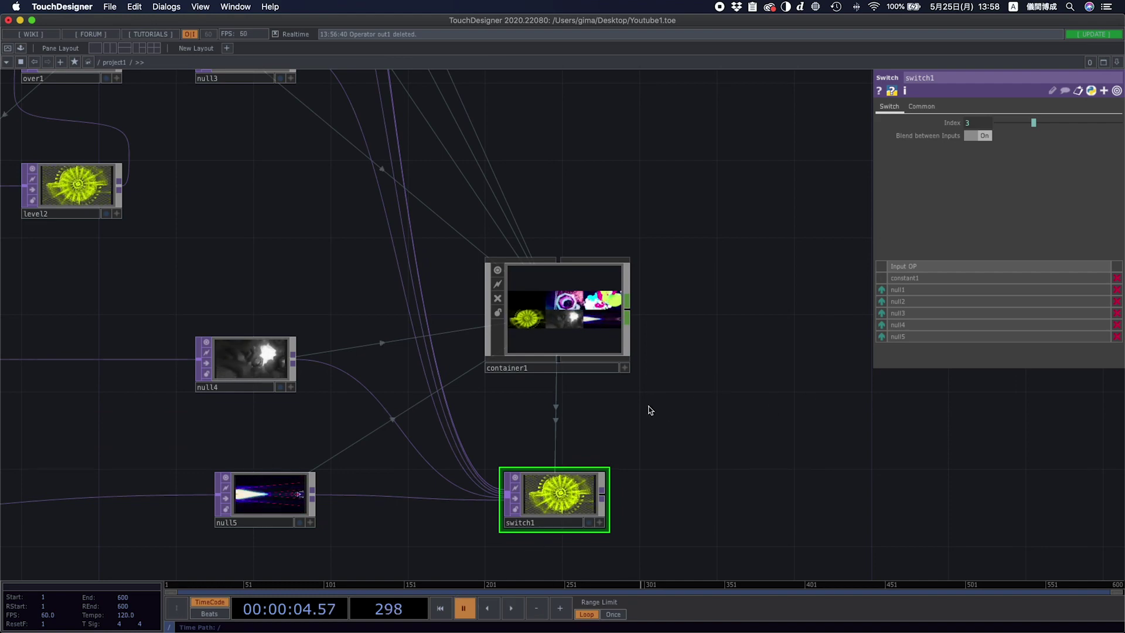
- Add an Out TOP connected to the output of switch1
scroll(713, 427, down, 5)
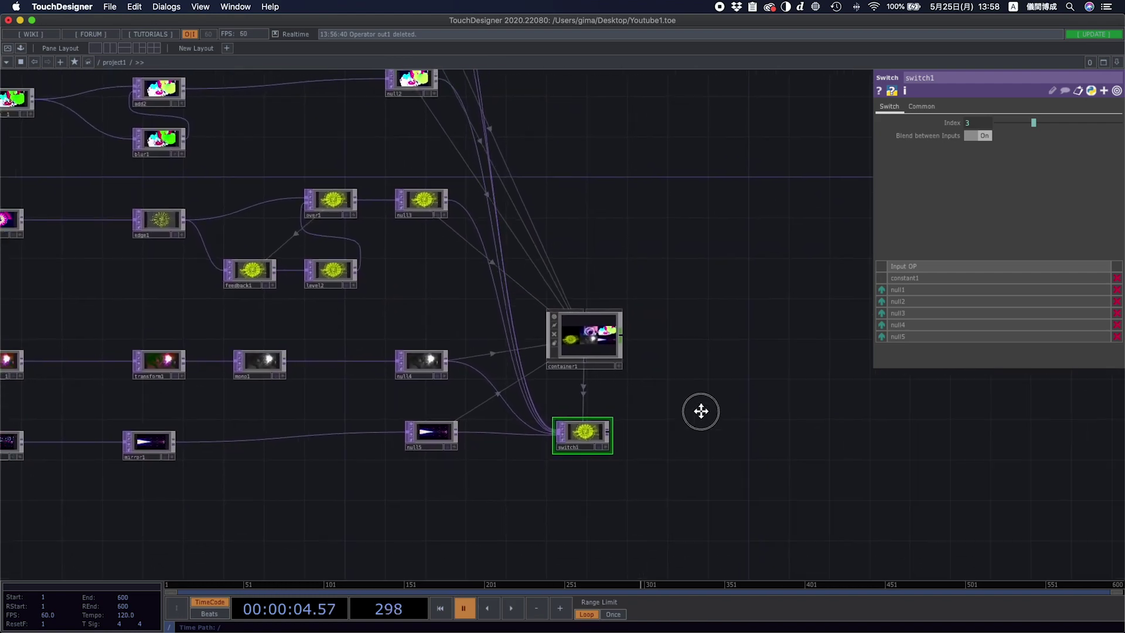
right_click(647, 450)
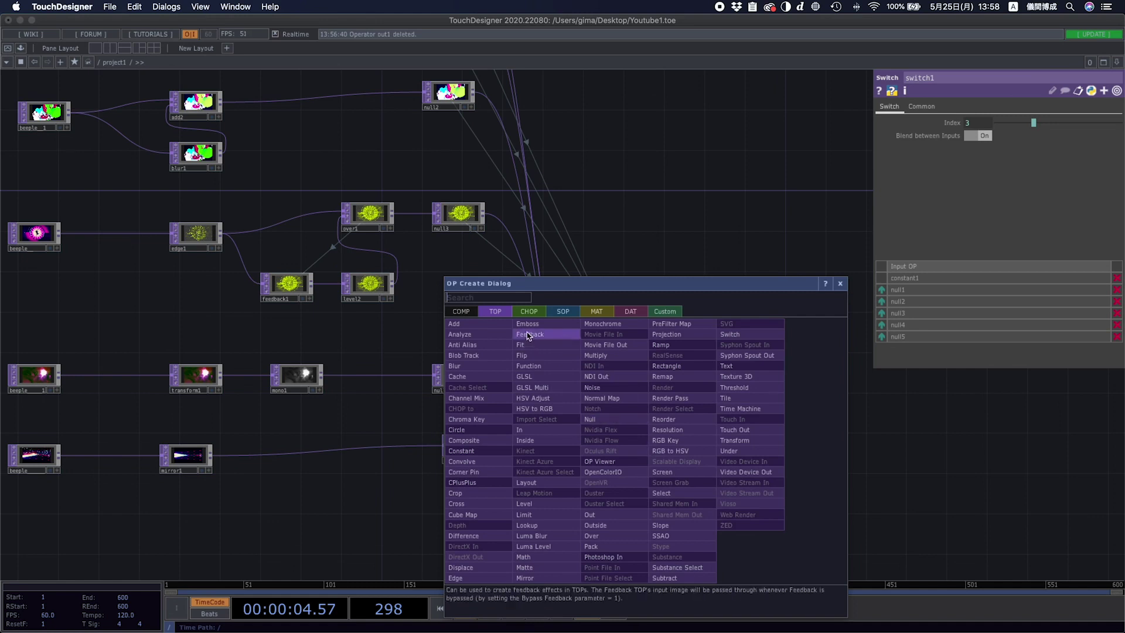
text(o)
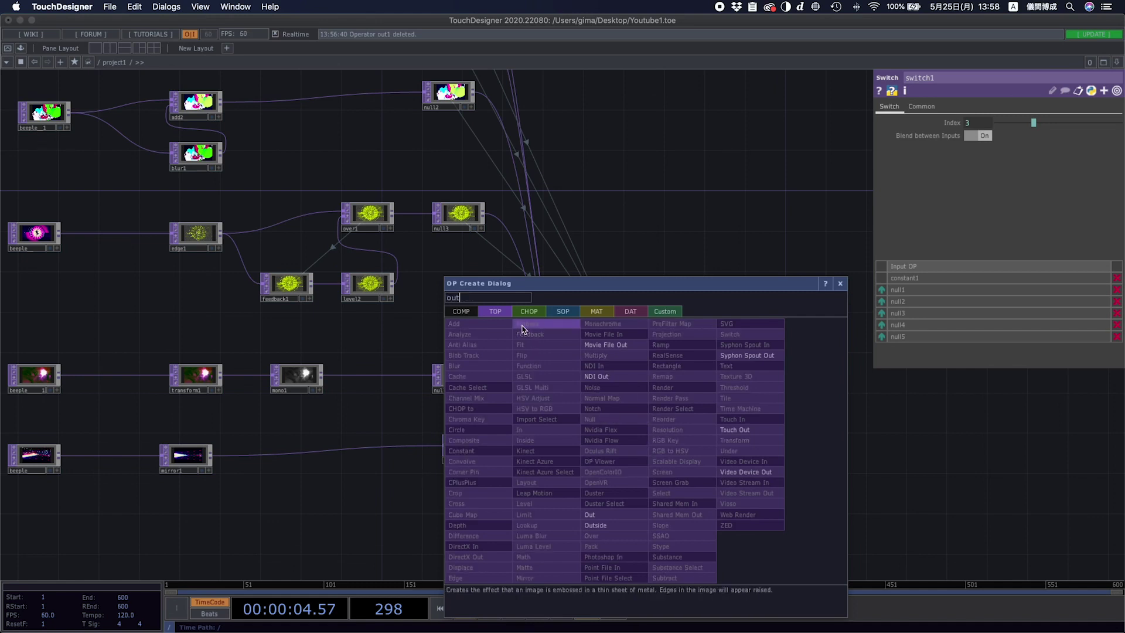
text(ut)
click(592, 515)
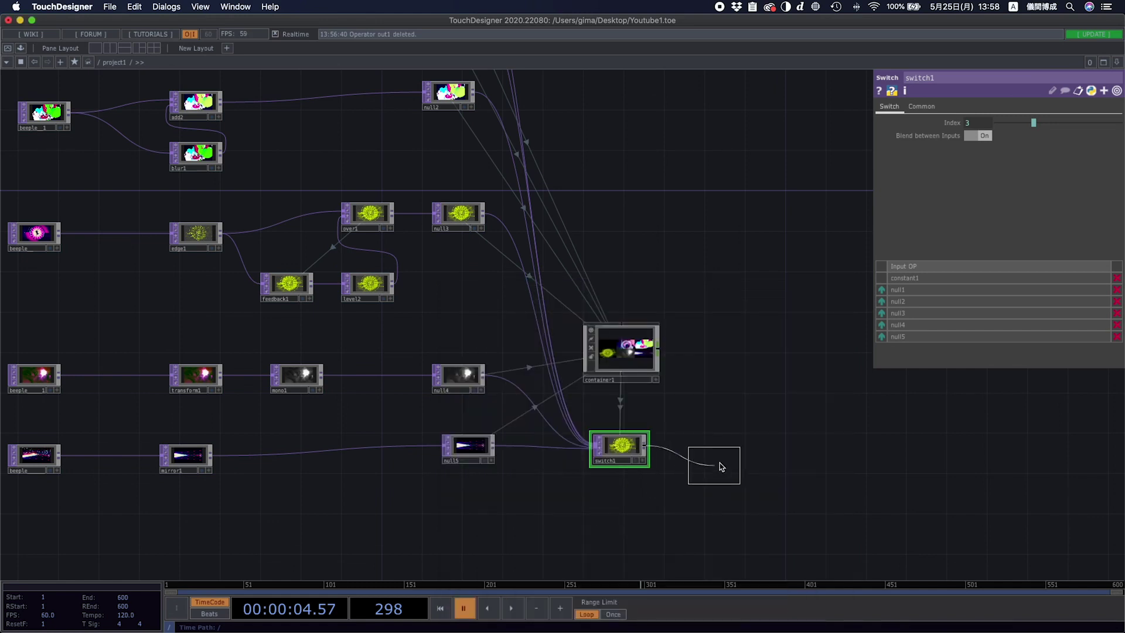
click(733, 458)
drag(720, 501, 651, 451)
drag(665, 411, 664, 397)
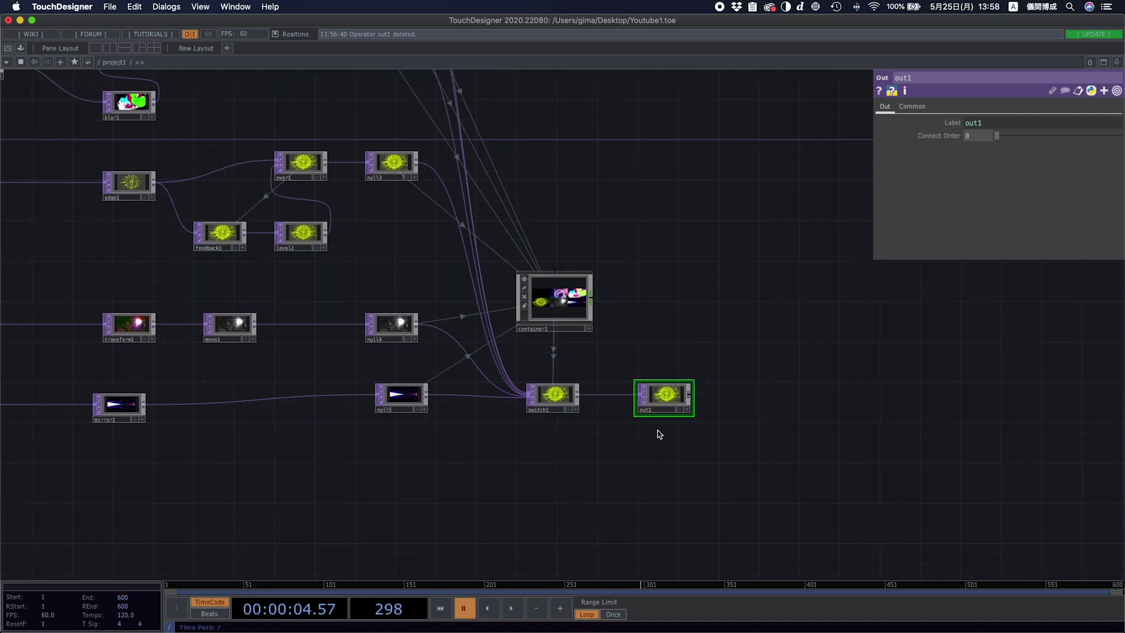
- Rename the Out TOP to out_L and update all parameter references to it
scroll(656, 421, up, 3)
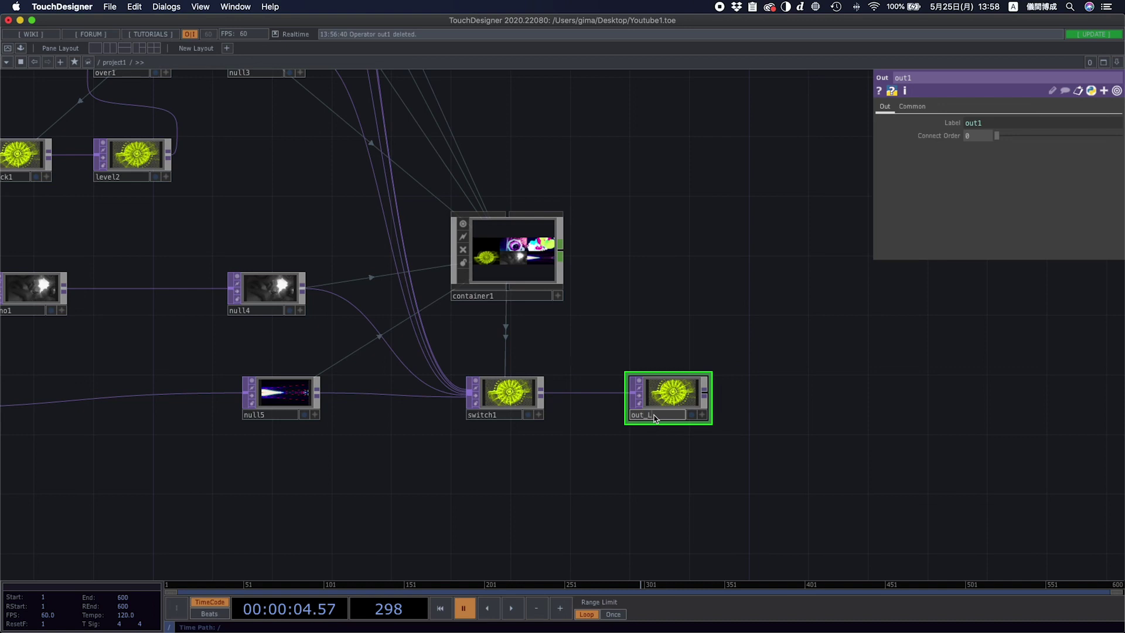
key(Return)
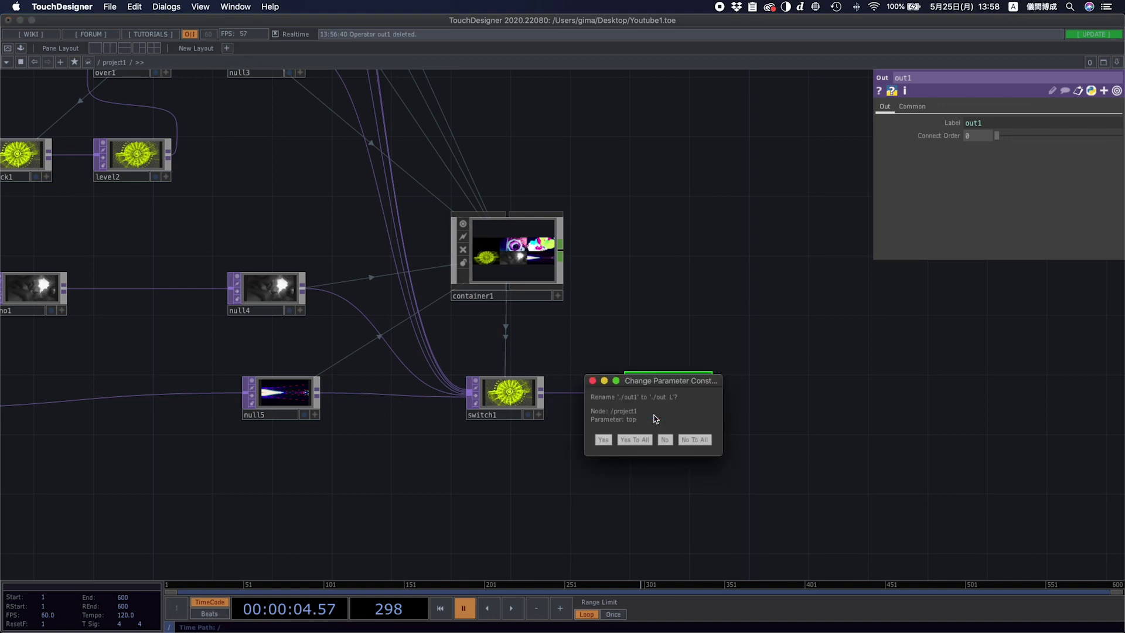
click(635, 439)
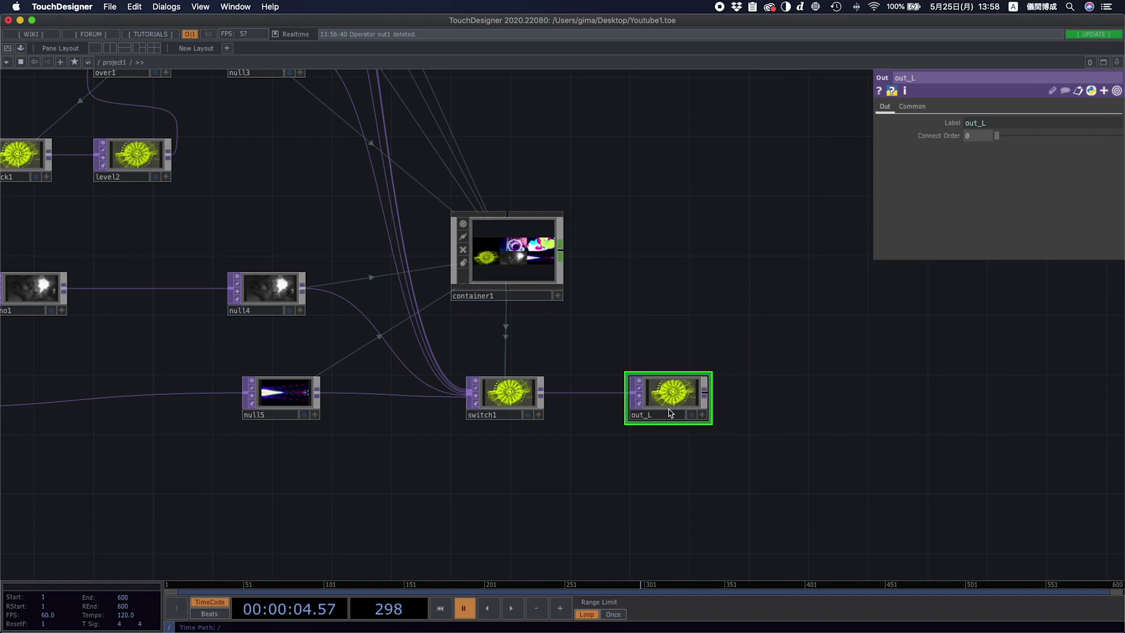
- Create a new Container COMP in the empty space beside container1
scroll(640, 469, down, 5)
scroll(640, 469, up, 3)
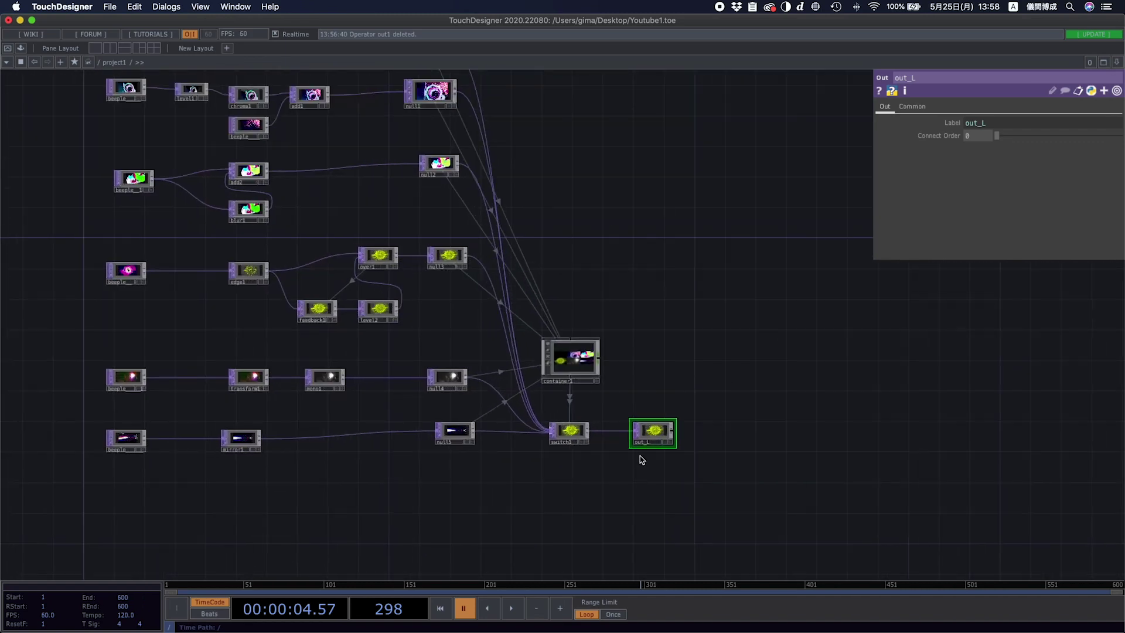
right_click(670, 254)
click(692, 147)
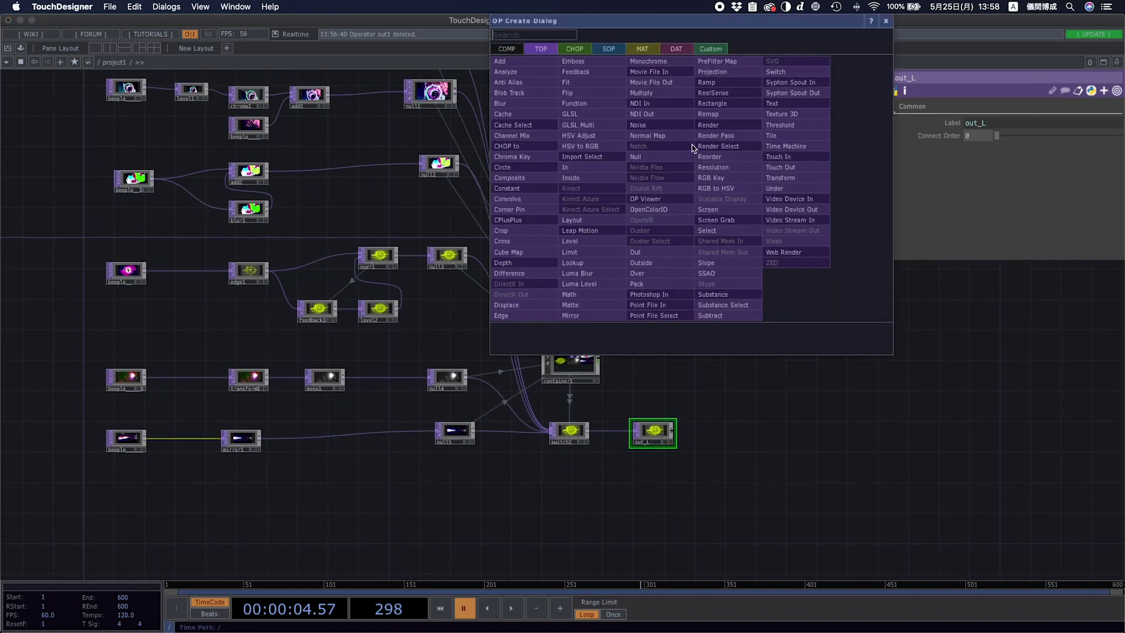
click(505, 49)
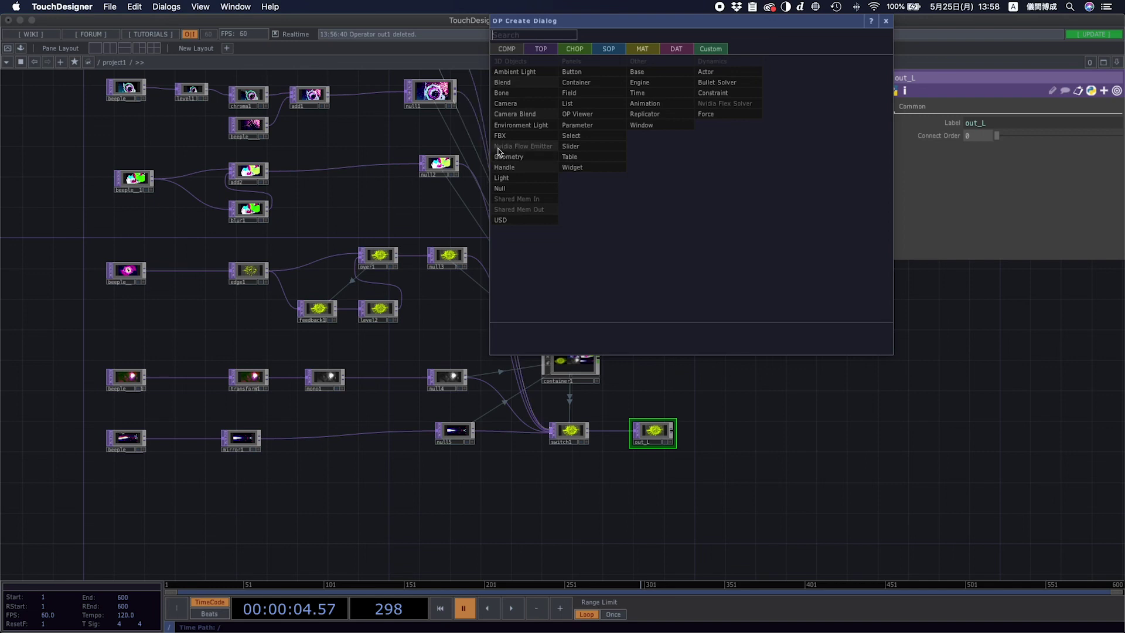
click(571, 82)
click(678, 321)
drag(677, 317, 653, 355)
drag(703, 381, 688, 367)
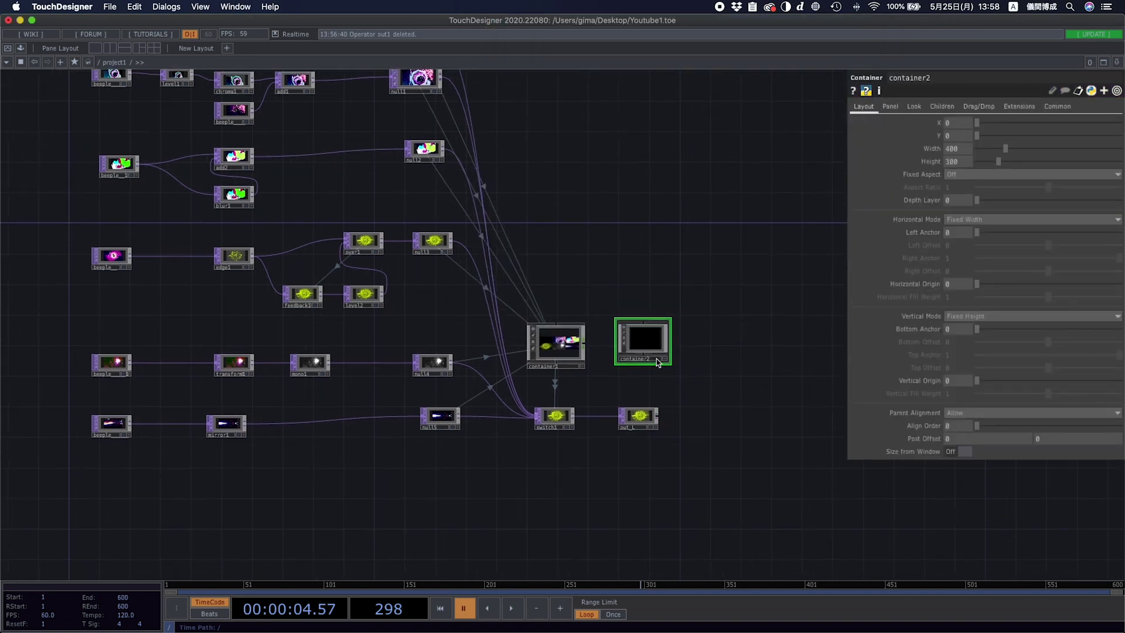
- Set container2's width to 600 and height to 200
click(560, 350)
click(634, 333)
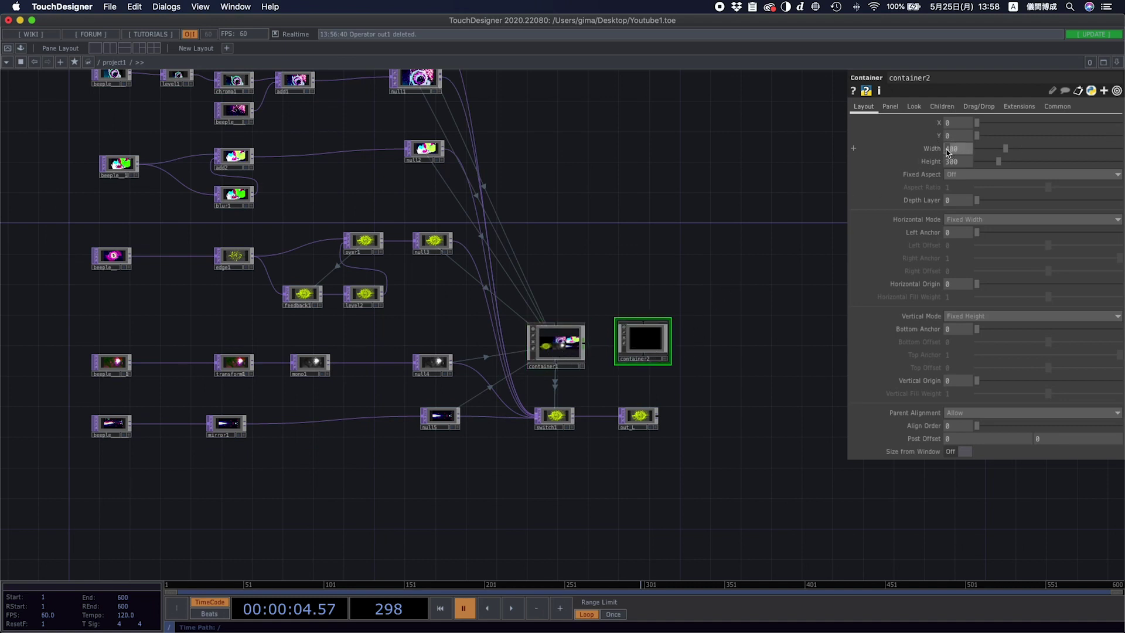
drag(950, 162, 946, 163)
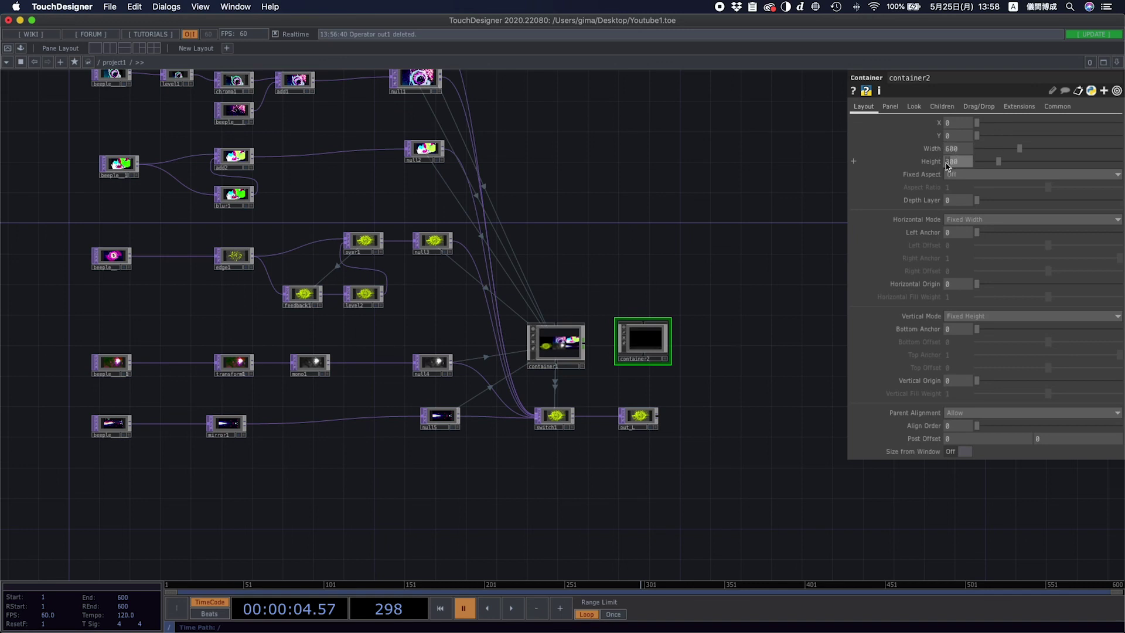
text(2)
click(810, 343)
- Move container2 clear of the network and cut all the other operators from project1
drag(646, 341, 707, 326)
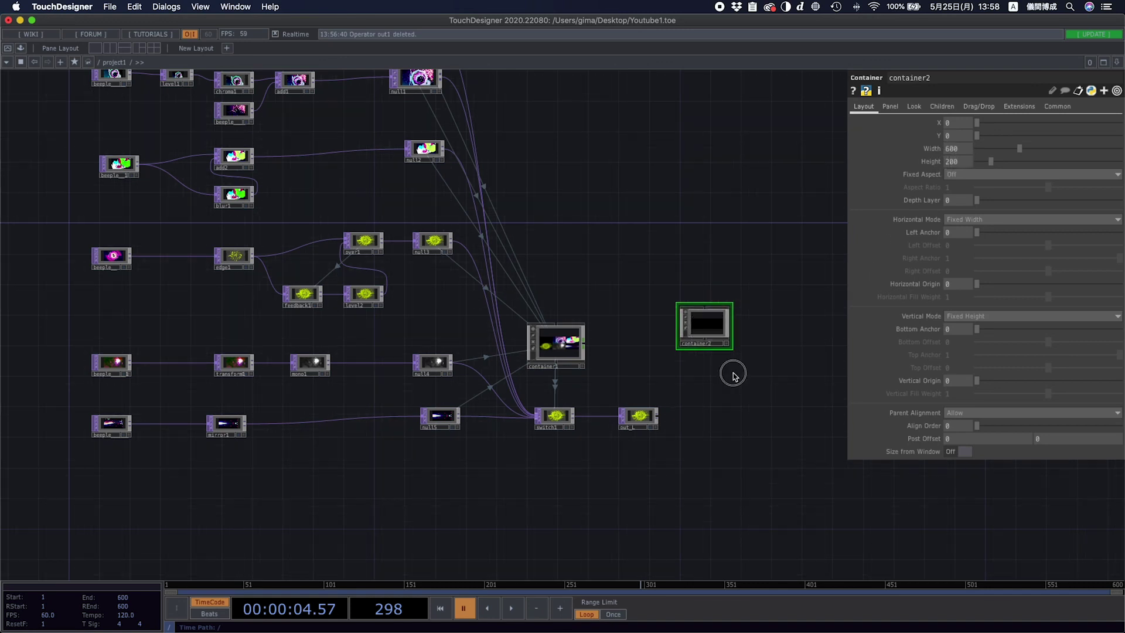
drag(733, 373, 737, 385)
drag(634, 490, 192, 89)
scroll(756, 242, down, 3)
drag(668, 189, 670, 274)
click(670, 274)
drag(672, 540, 179, 117)
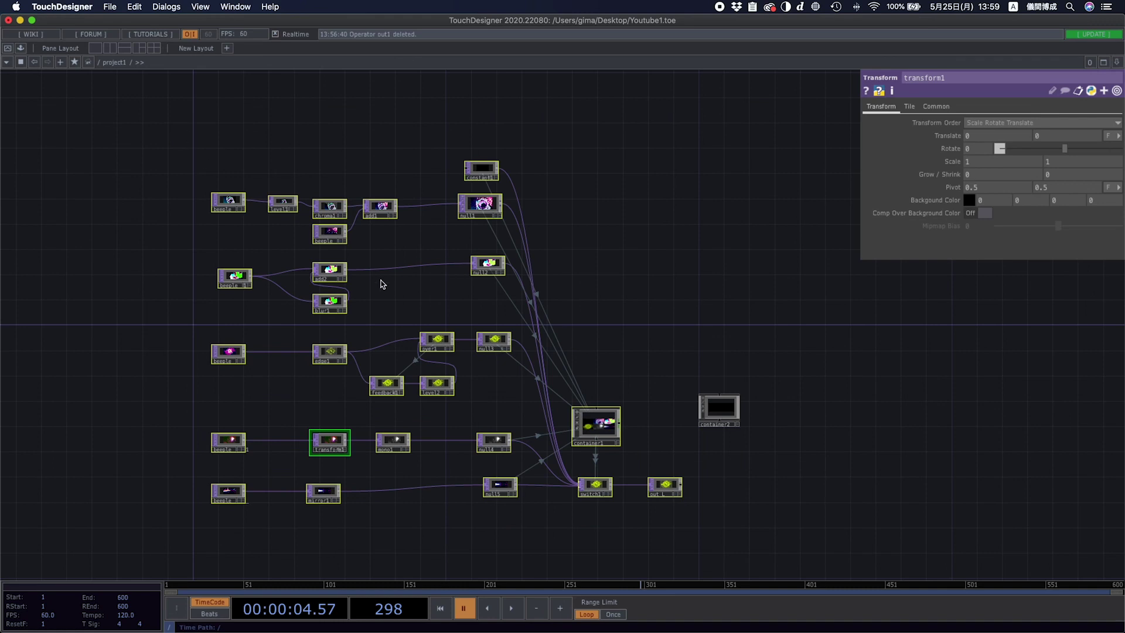
key(Delete)
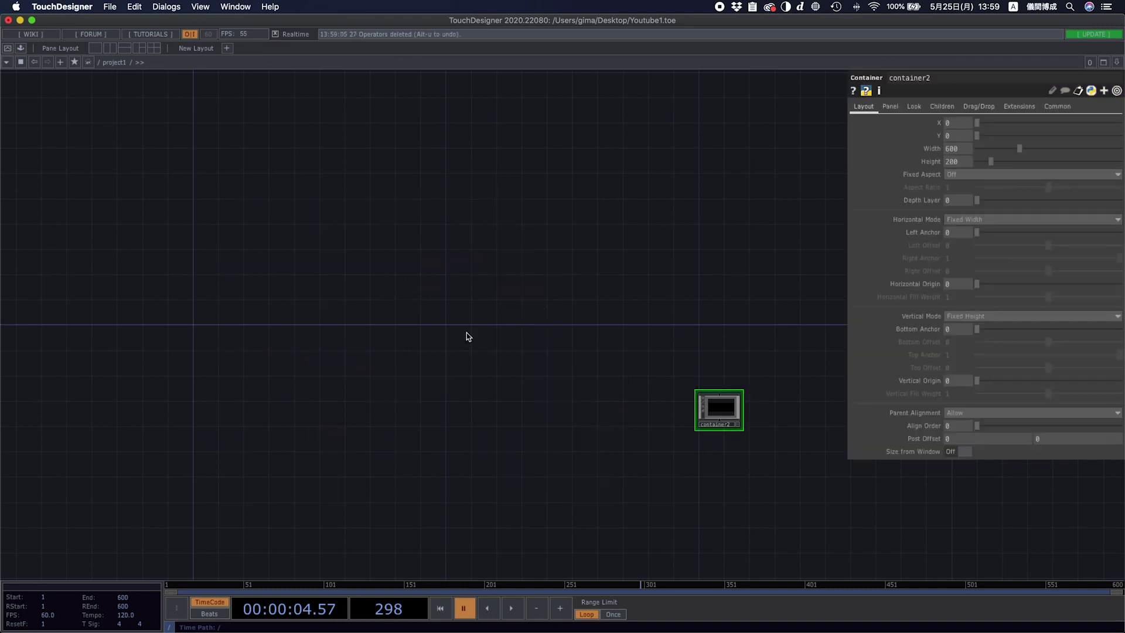
- Enter container2 and paste the cut operators inside it, framing the whole network
drag(716, 407, 501, 310)
double_click(501, 311)
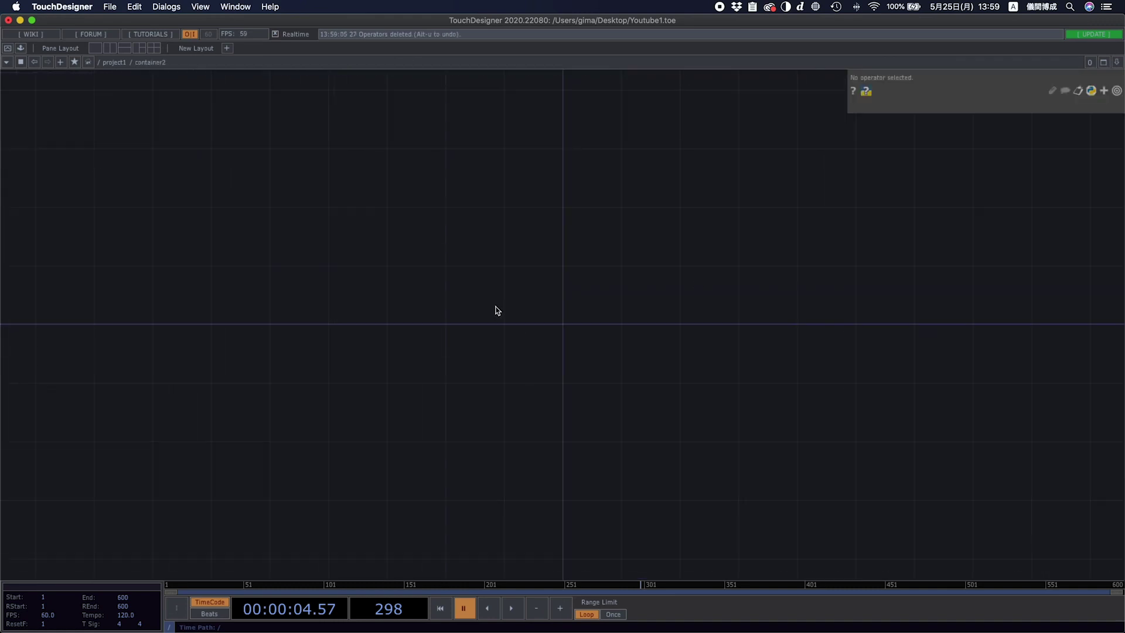
key(super+v)
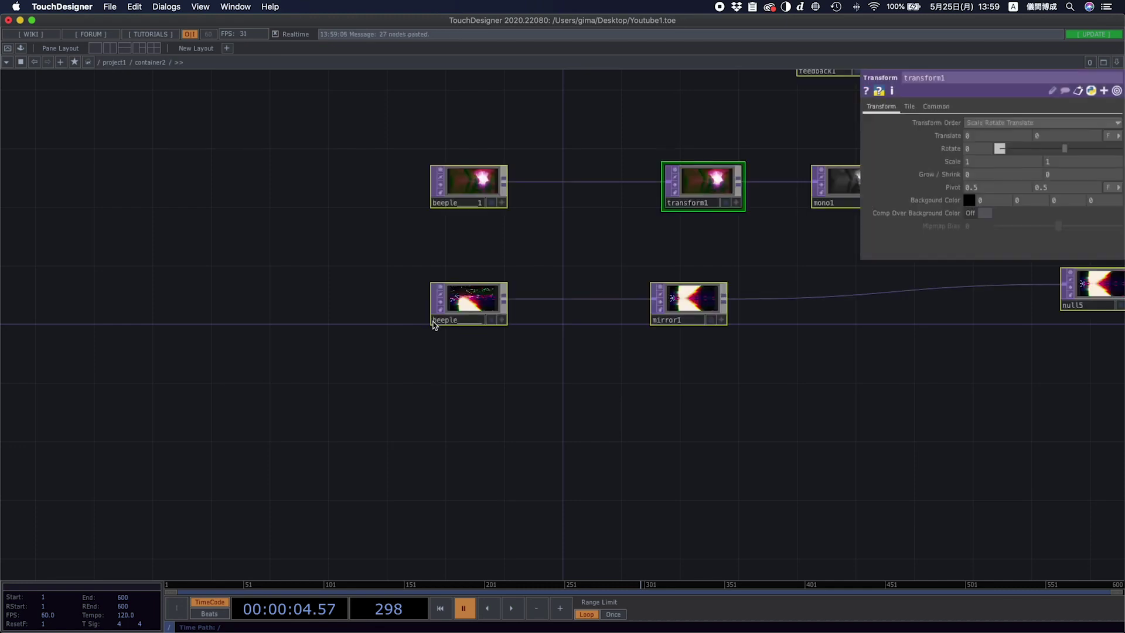
key(h)
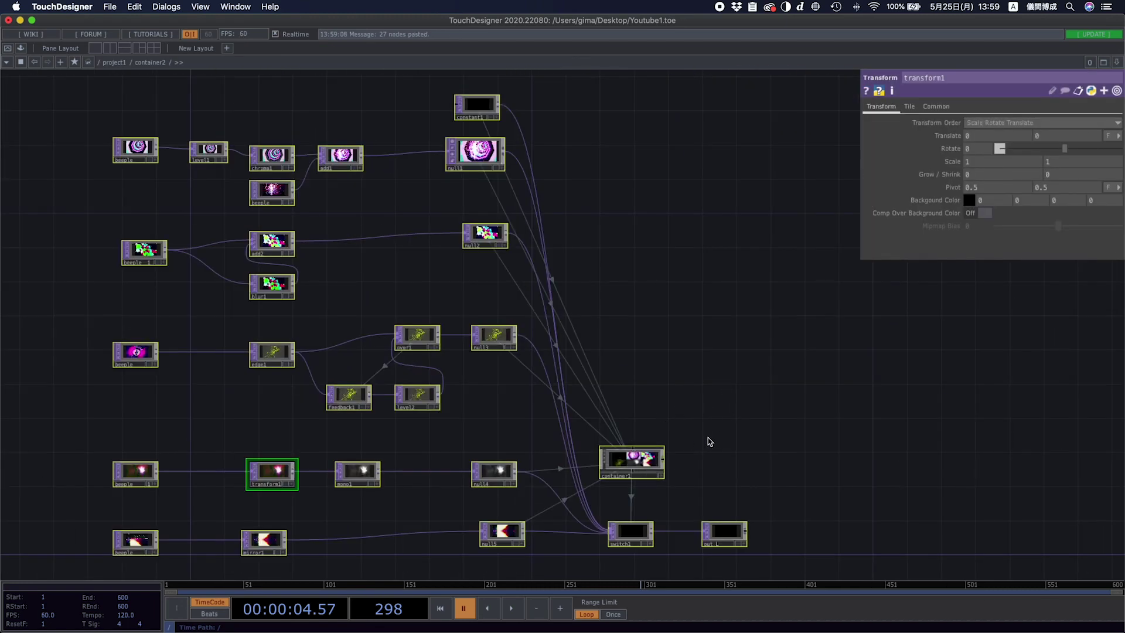
- Return to project1 and rename container2 as container_L
scroll(615, 434, down, 10)
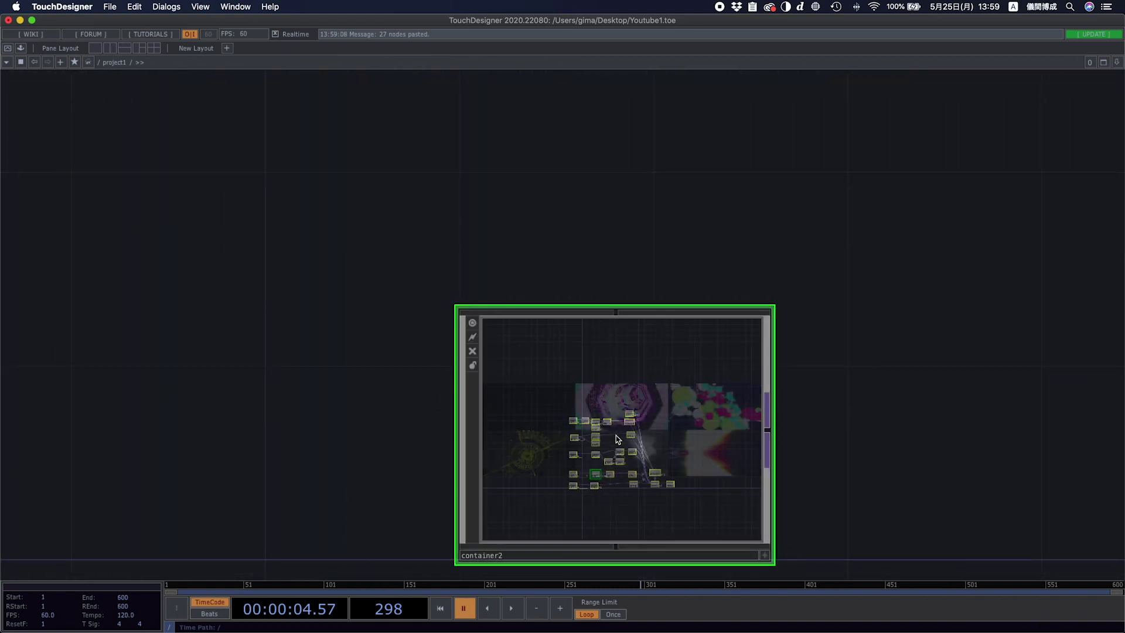
scroll(767, 441, down, 4)
drag(750, 294, 662, 234)
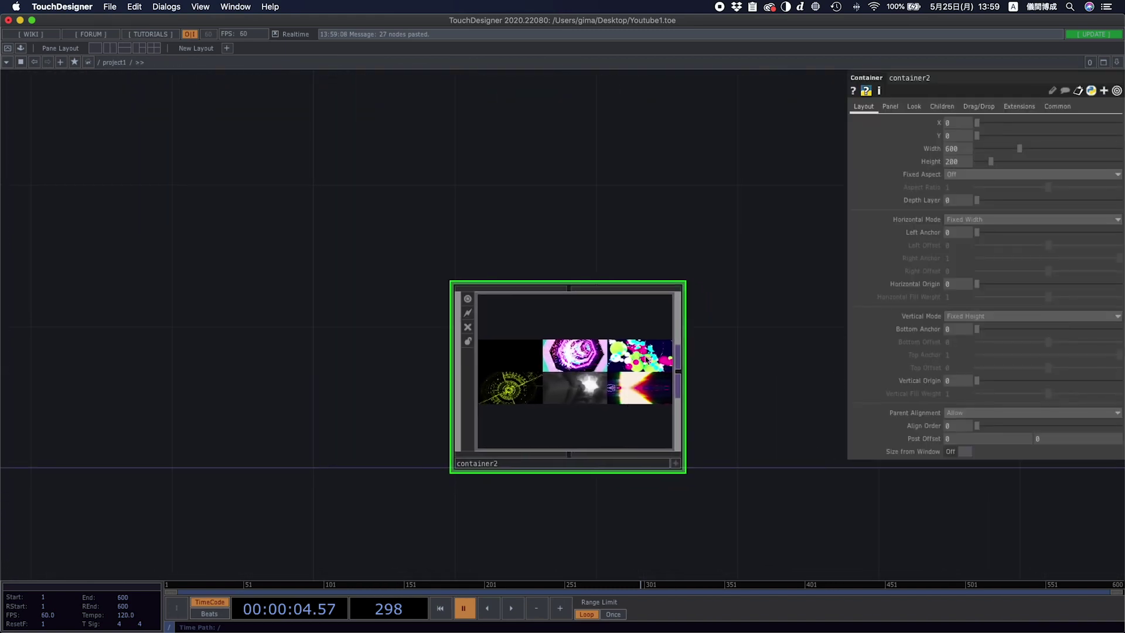
drag(591, 409, 555, 374)
click(468, 431)
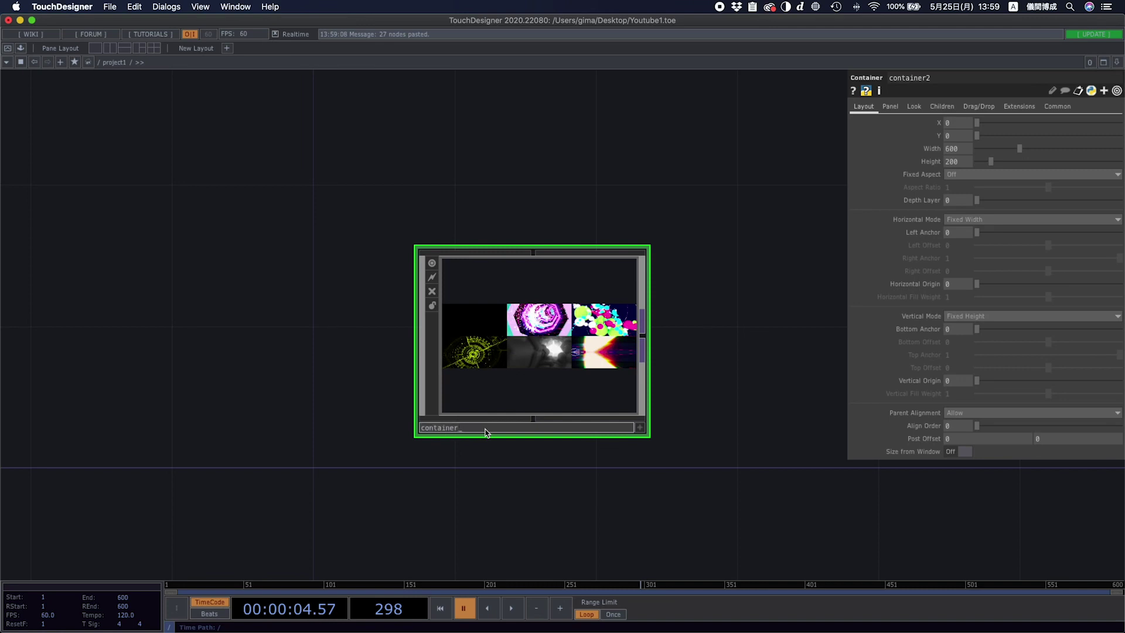
key(Return)
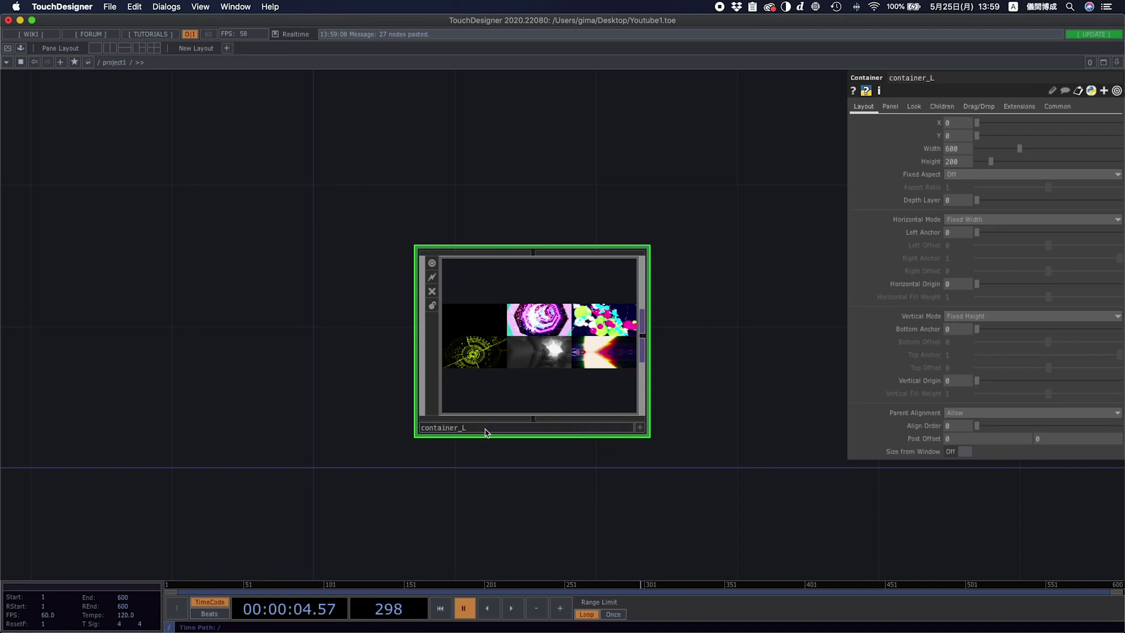
- Duplicate container_L below the original and rename the copy as container_R
scroll(516, 417, down, 3)
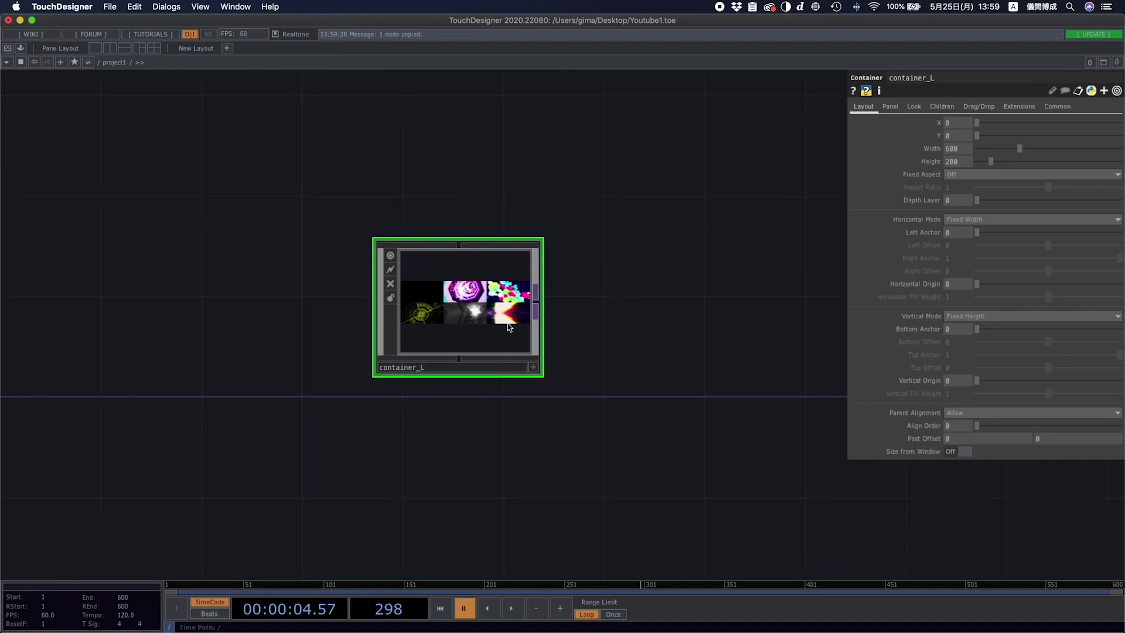
key(super+v)
click(435, 520)
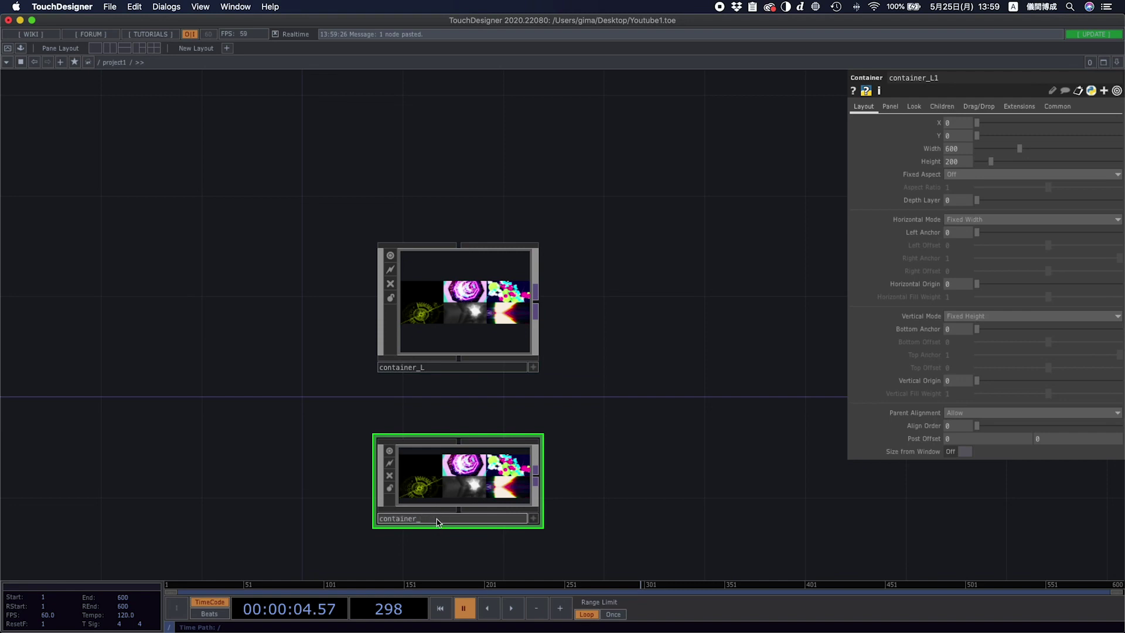
key(Return)
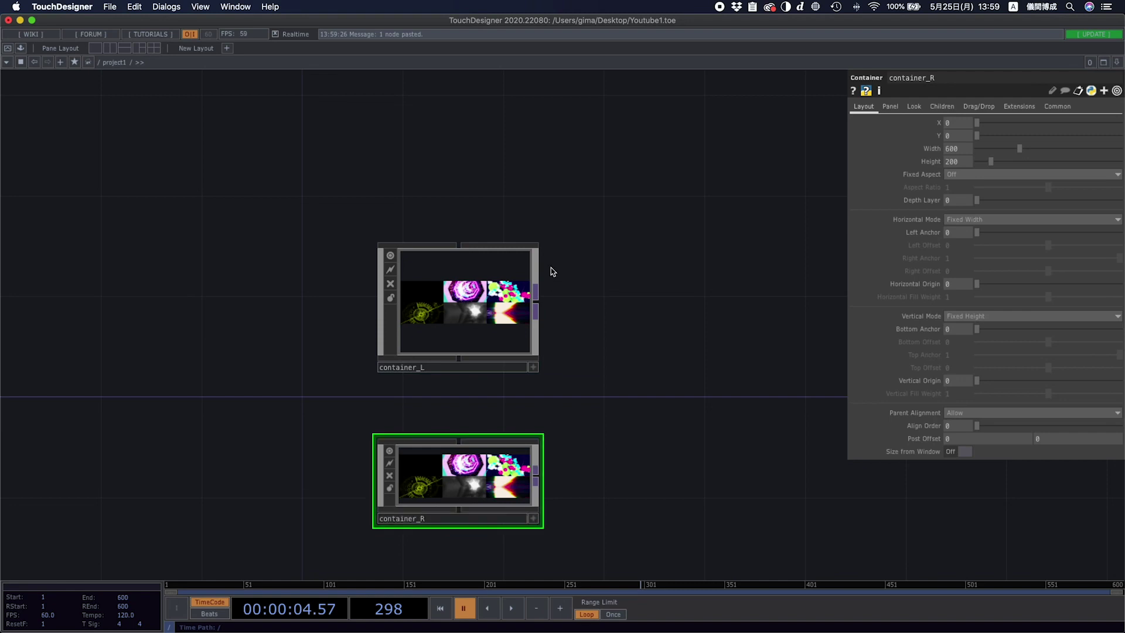
- Add a Cross TOP fed by container_L's output and connect container_R's output as its second input
drag(485, 349, 494, 331)
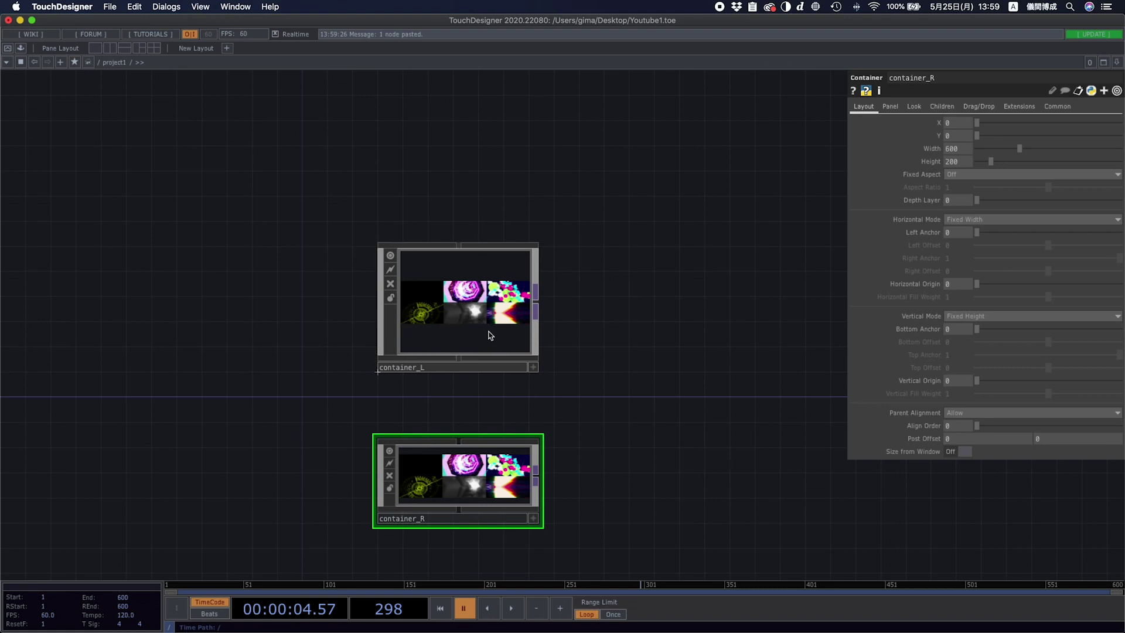
click(536, 305)
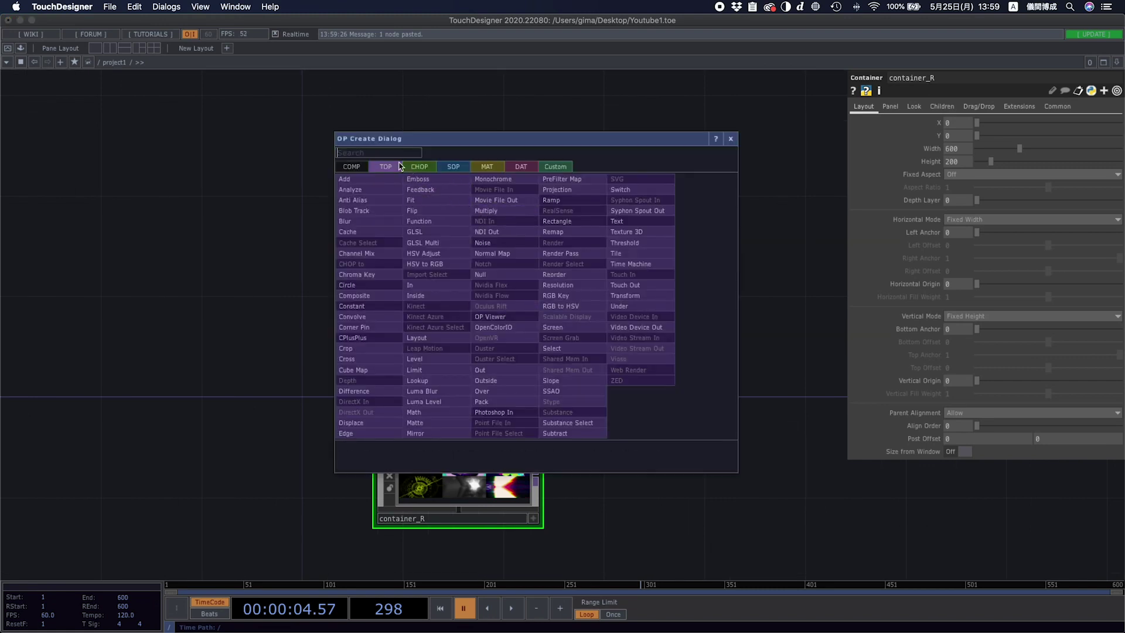
text(c)
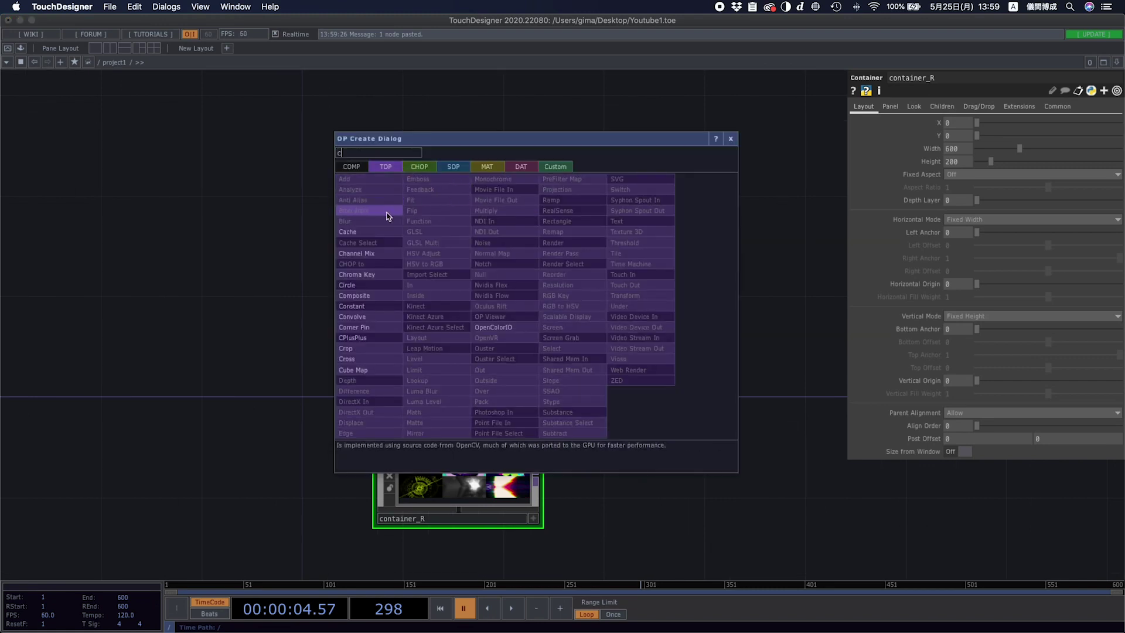
click(371, 369)
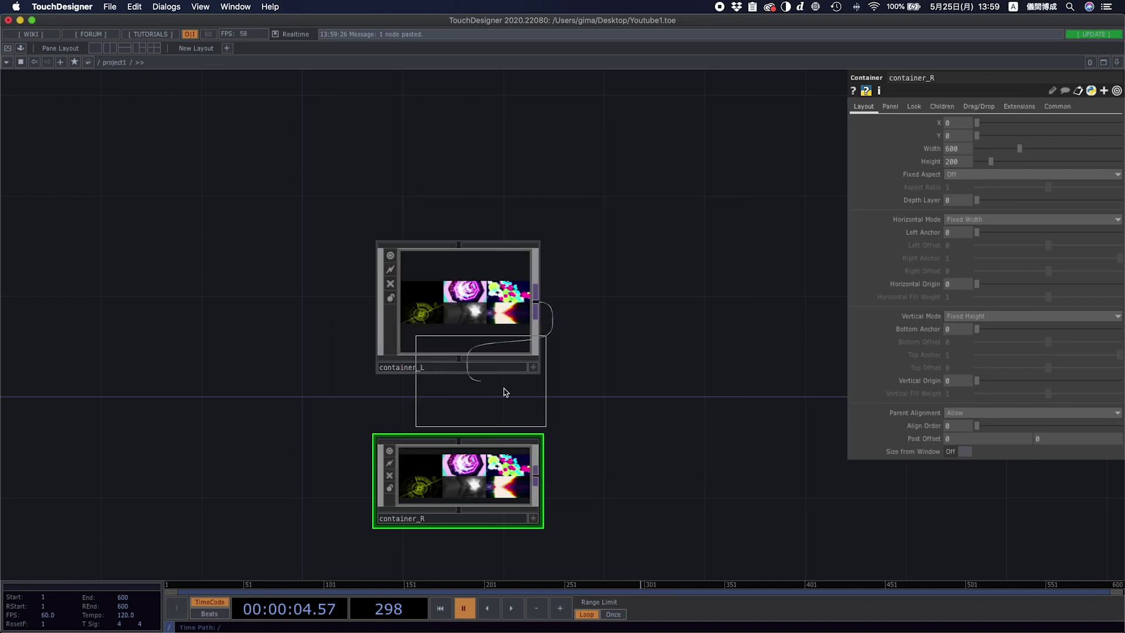
click(666, 405)
click(535, 476)
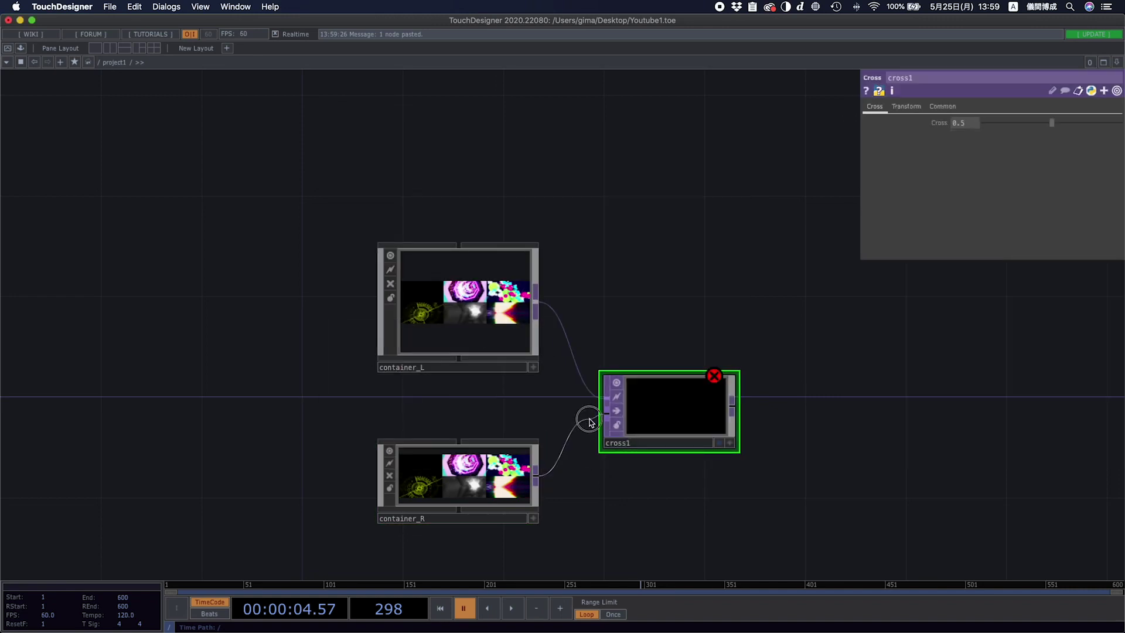
click(604, 413)
drag(696, 396, 721, 370)
drag(743, 228, 666, 225)
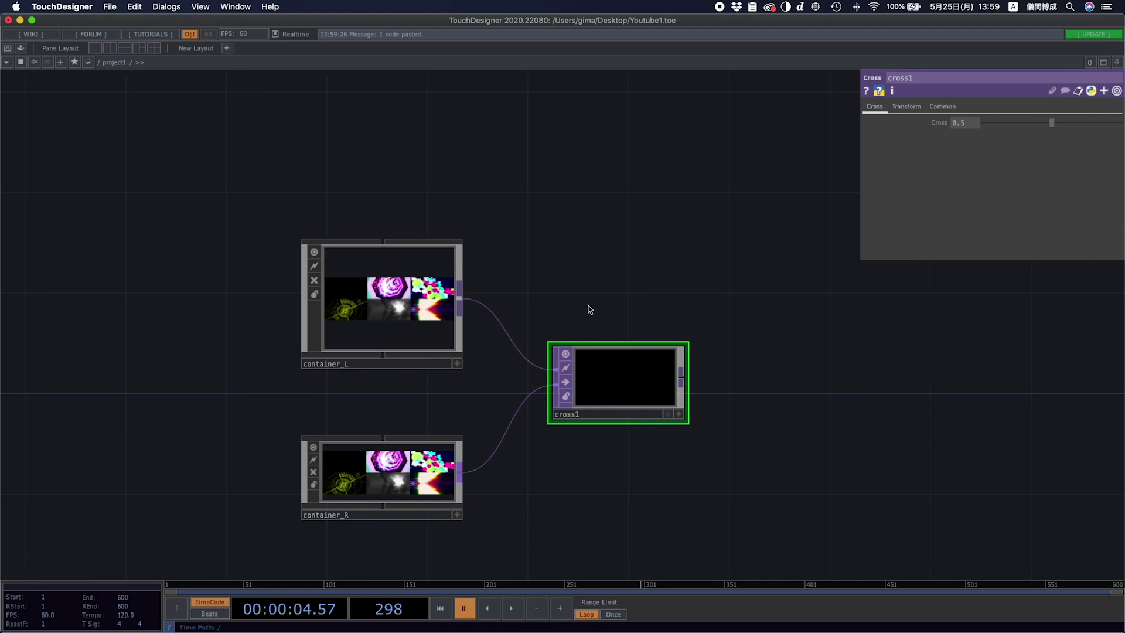
- Use the interactive viewers to choose the purple hexagon clip in container_L and the mirrored orange clip in container_R
click(456, 365)
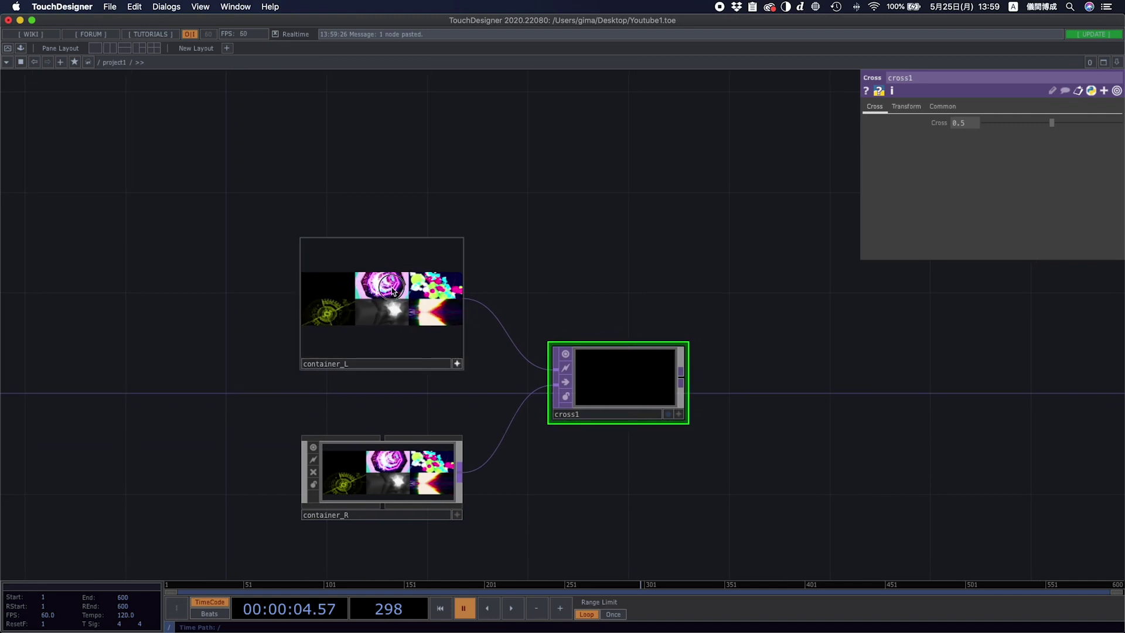
click(457, 363)
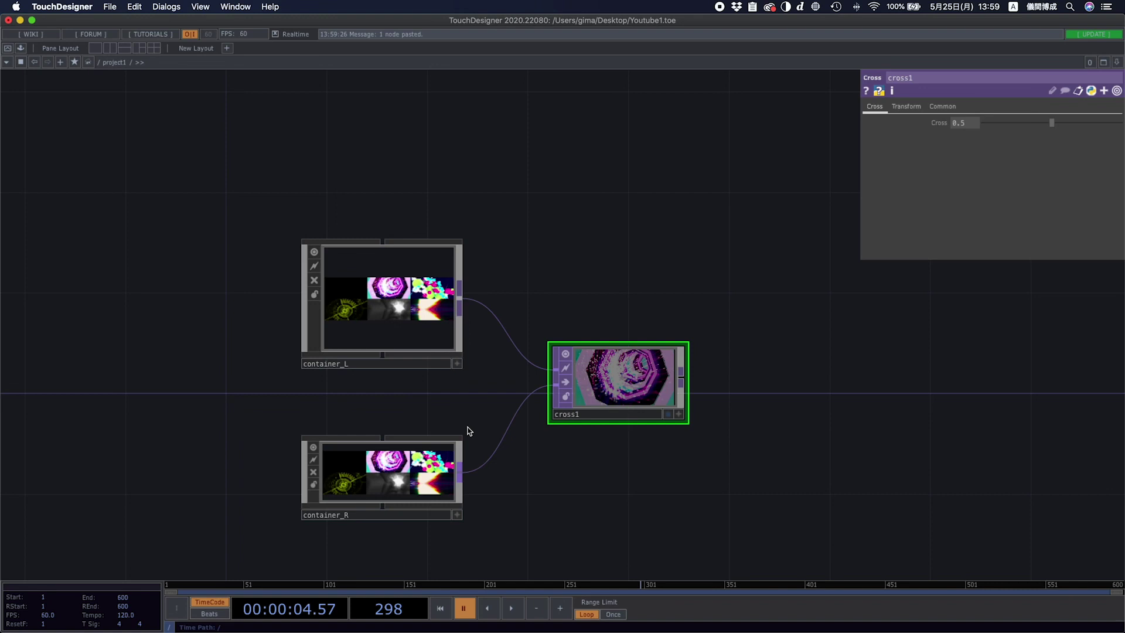
click(458, 515)
click(458, 515)
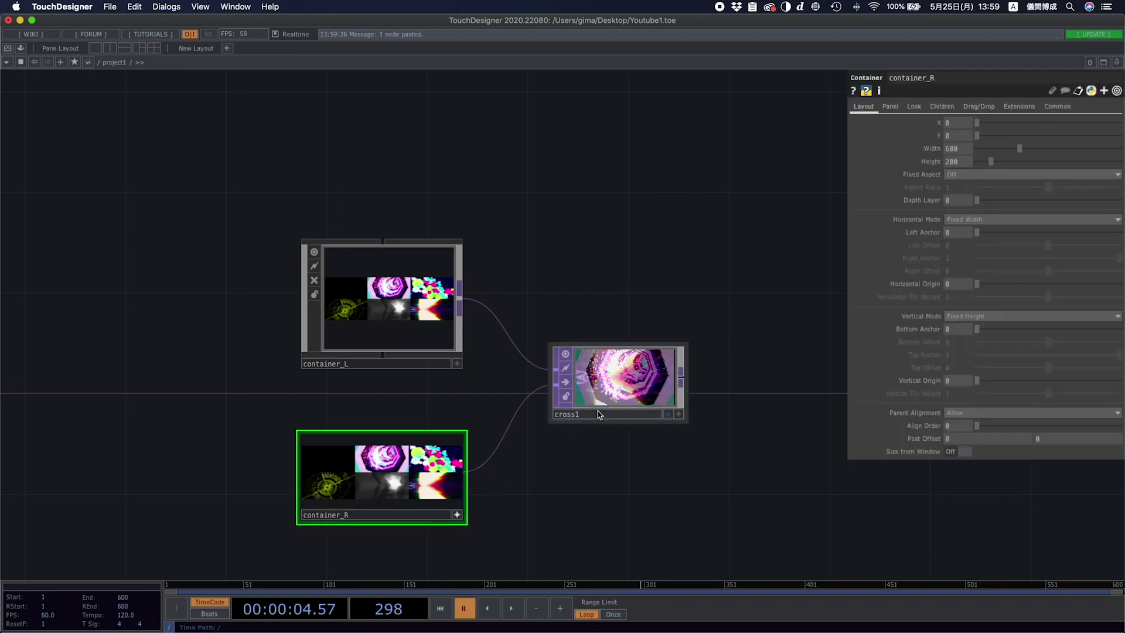
- Set cross1's Cross value to 0.004 and turn off container_R's interactive viewer
click(598, 410)
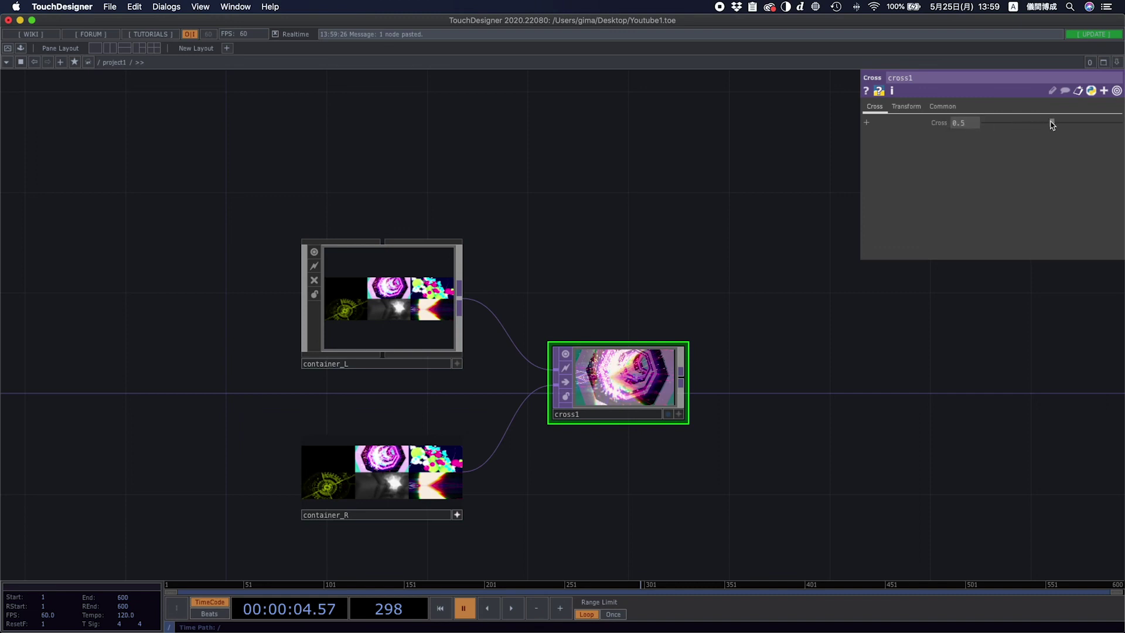
drag(1052, 124, 984, 125)
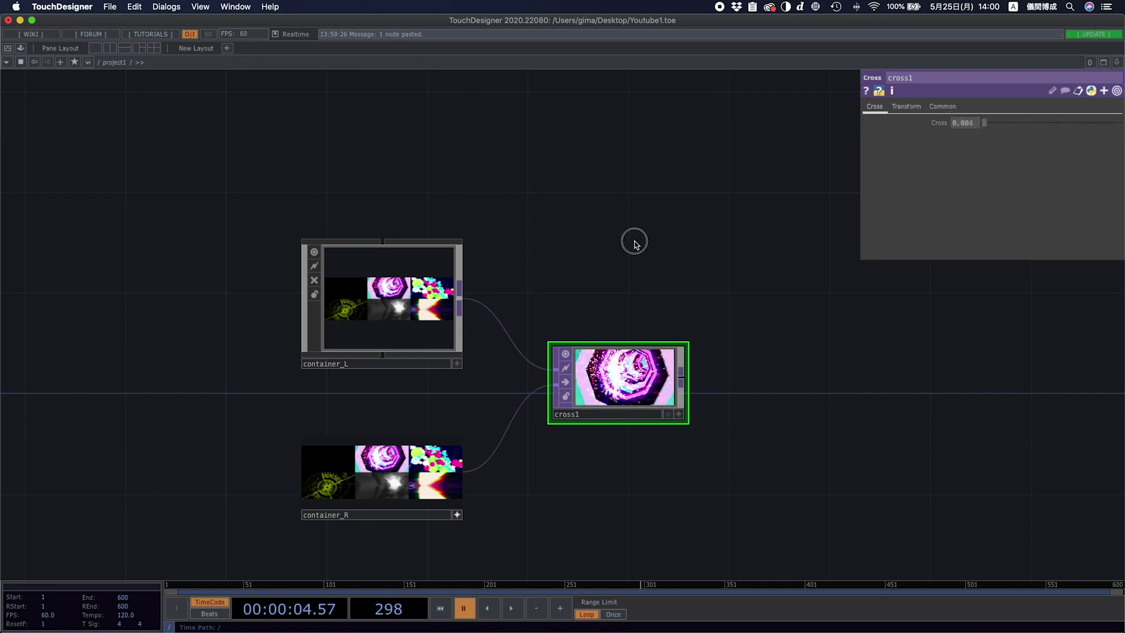
click(458, 514)
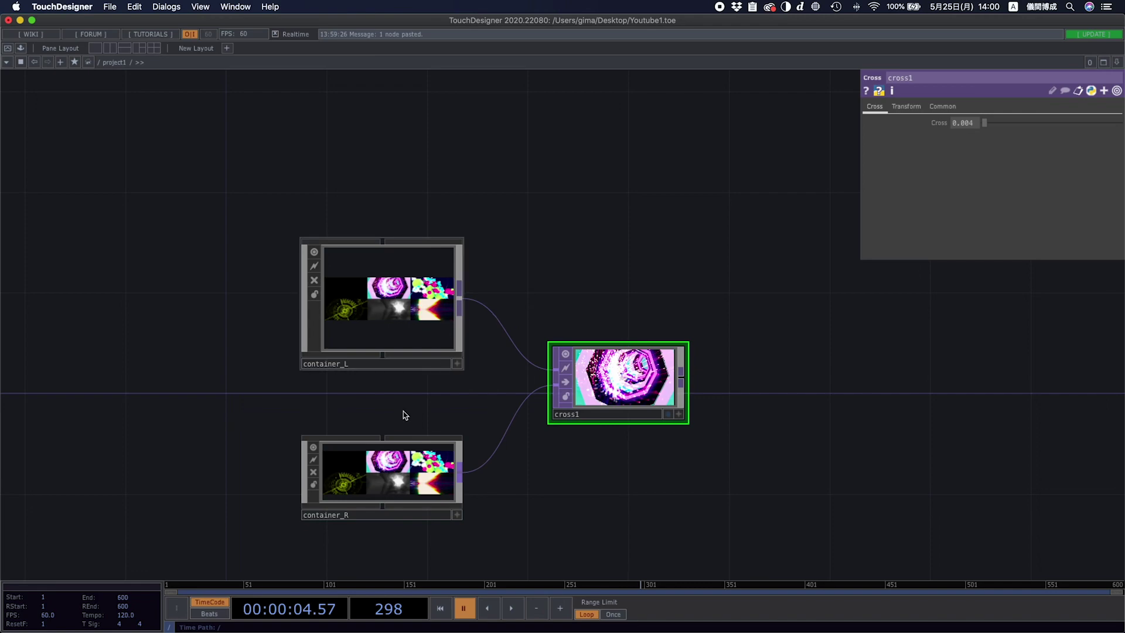
- Examine the network inside container_R, including its movie sources, effect chains and switch, and return to project1
click(377, 478)
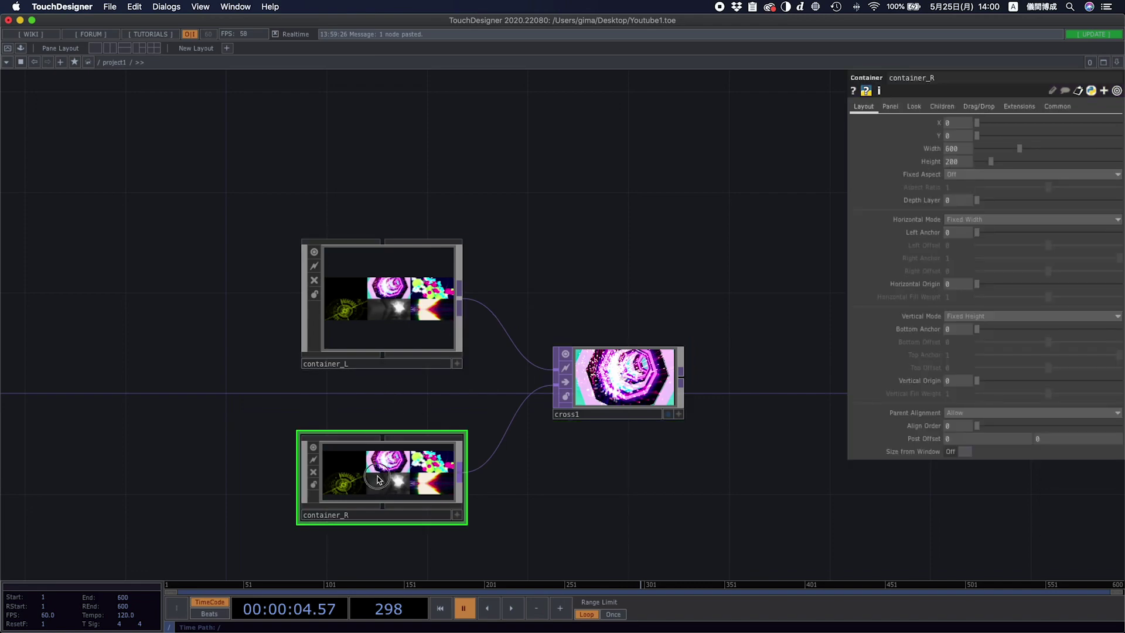
key(i)
scroll(391, 401, up, 10)
drag(390, 373, 356, 330)
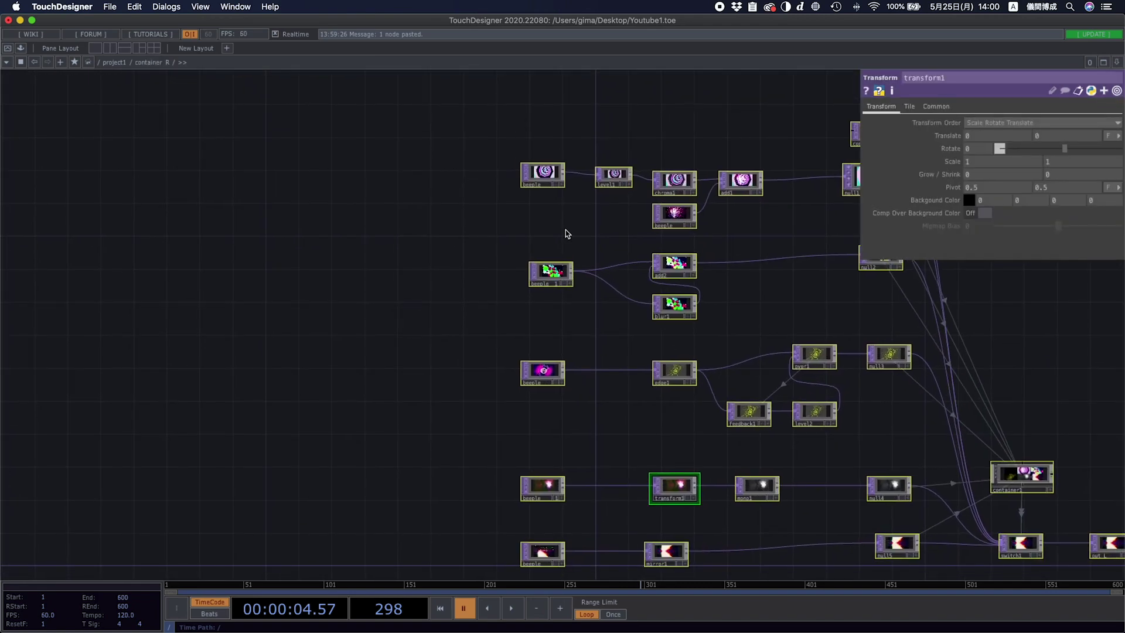
drag(410, 411, 354, 314)
drag(402, 386, 388, 453)
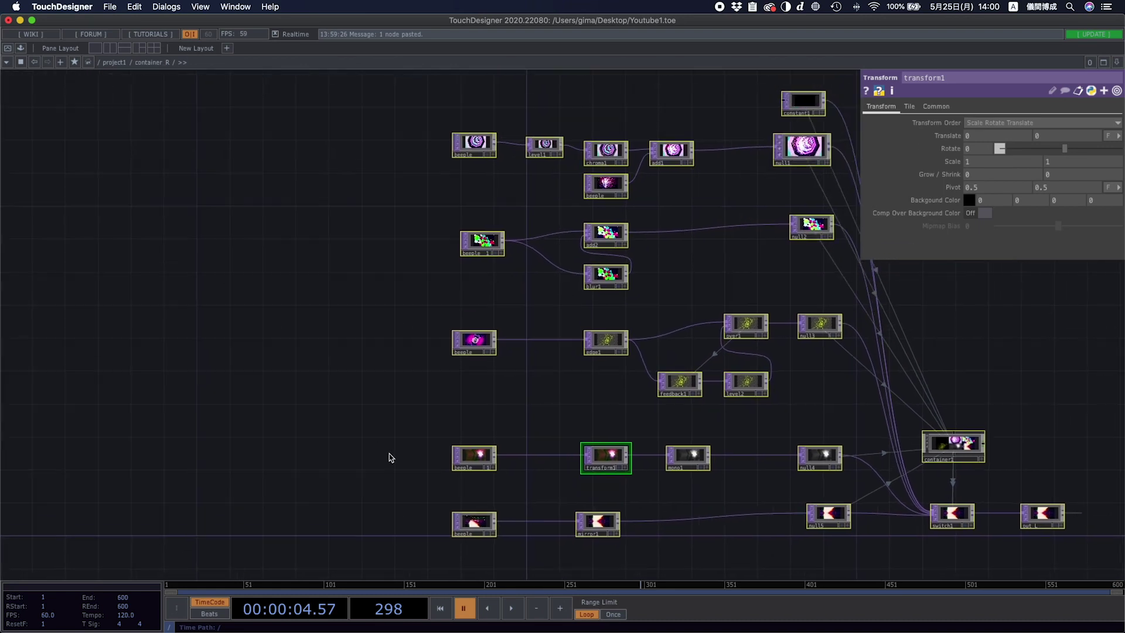
scroll(410, 445, up, 1)
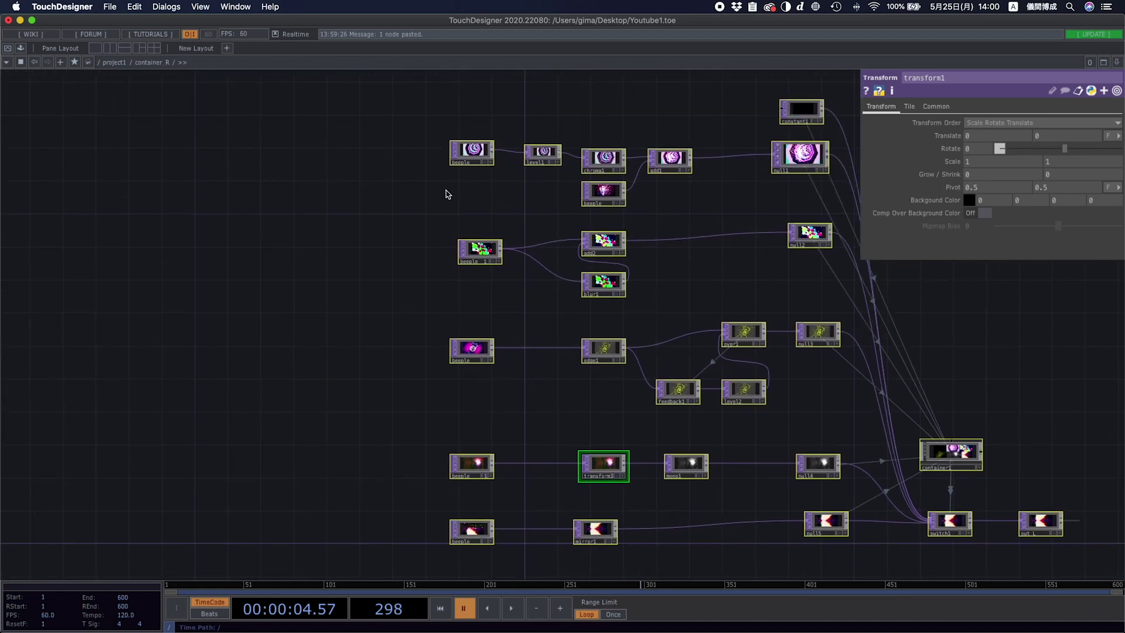
click(471, 154)
click(480, 248)
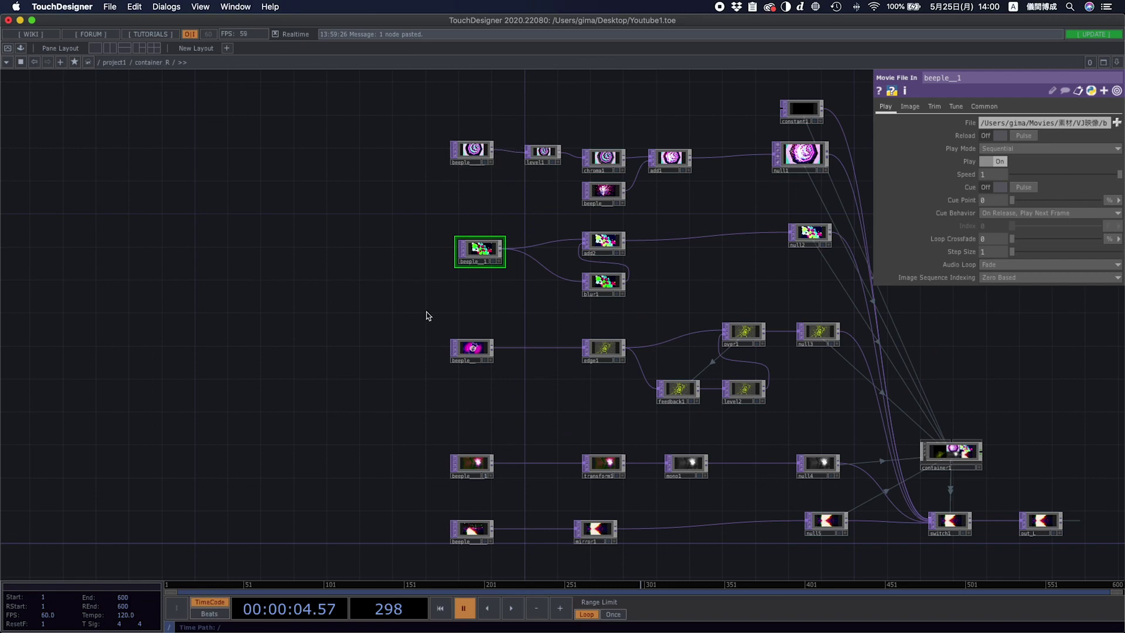
drag(385, 339, 389, 297)
drag(724, 173, 681, 215)
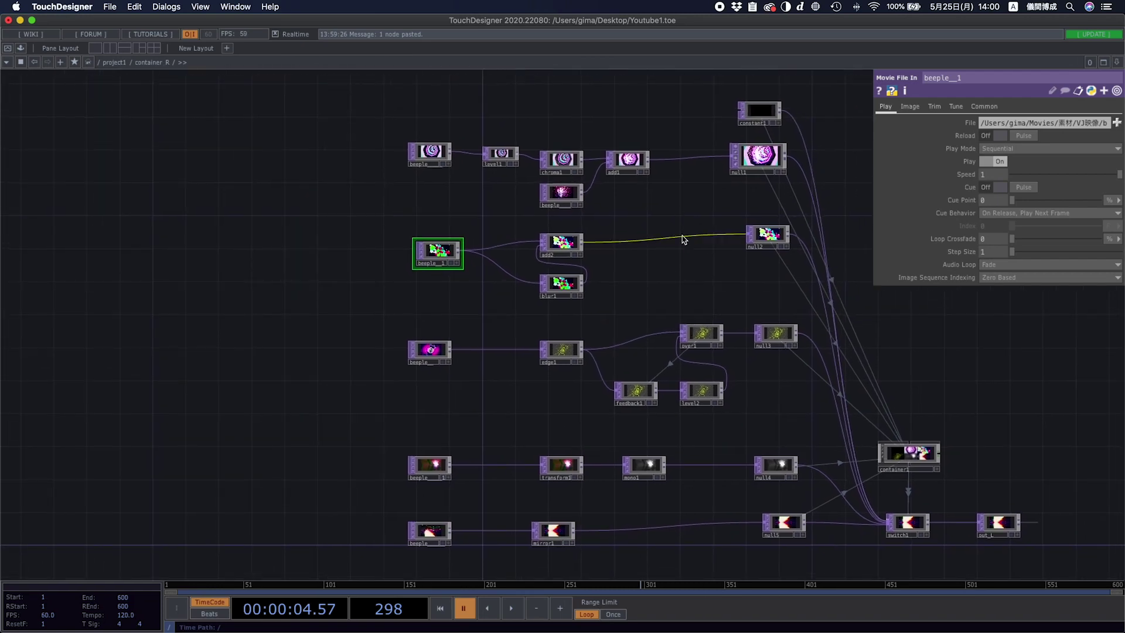
scroll(682, 235, down, 5)
scroll(689, 405, down, 1)
drag(712, 435, 597, 484)
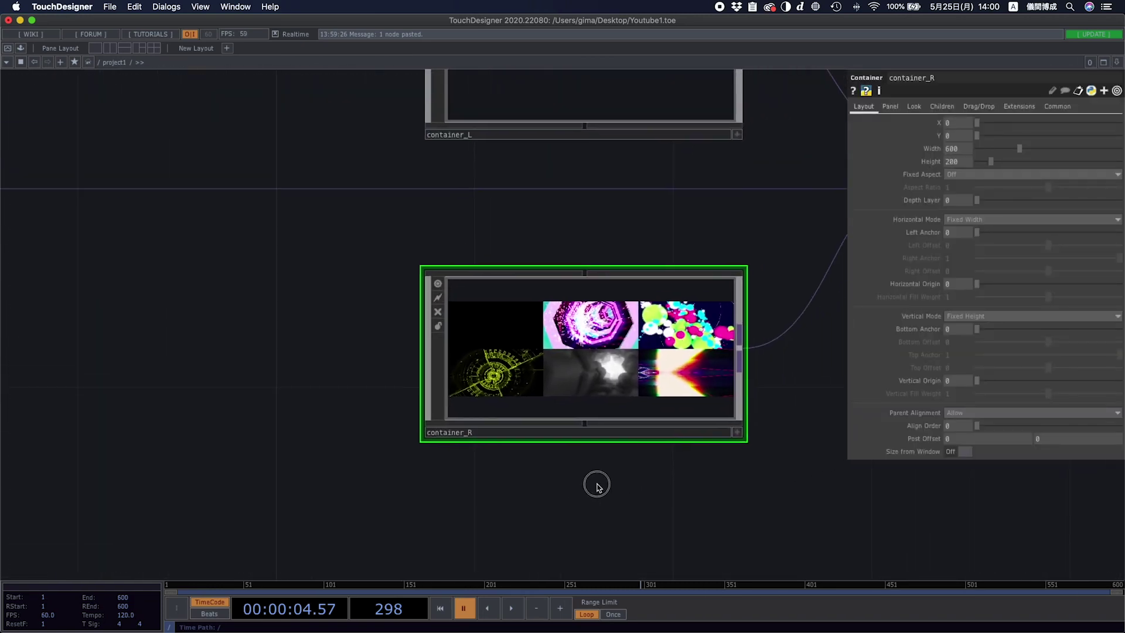
scroll(598, 359, up, 8)
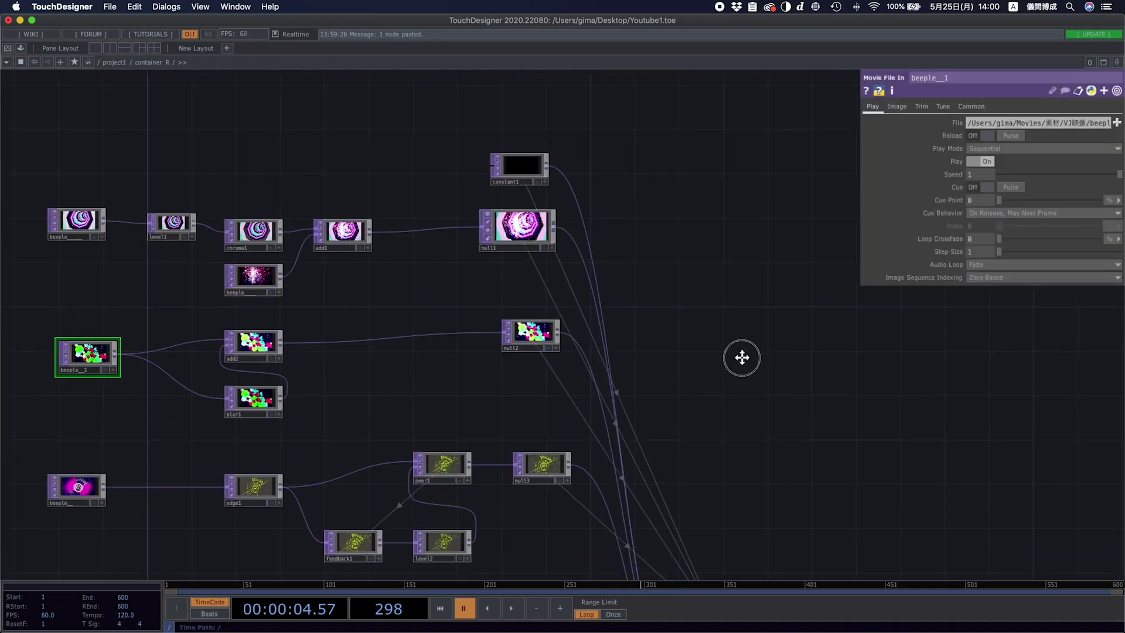
scroll(742, 357, up, 5)
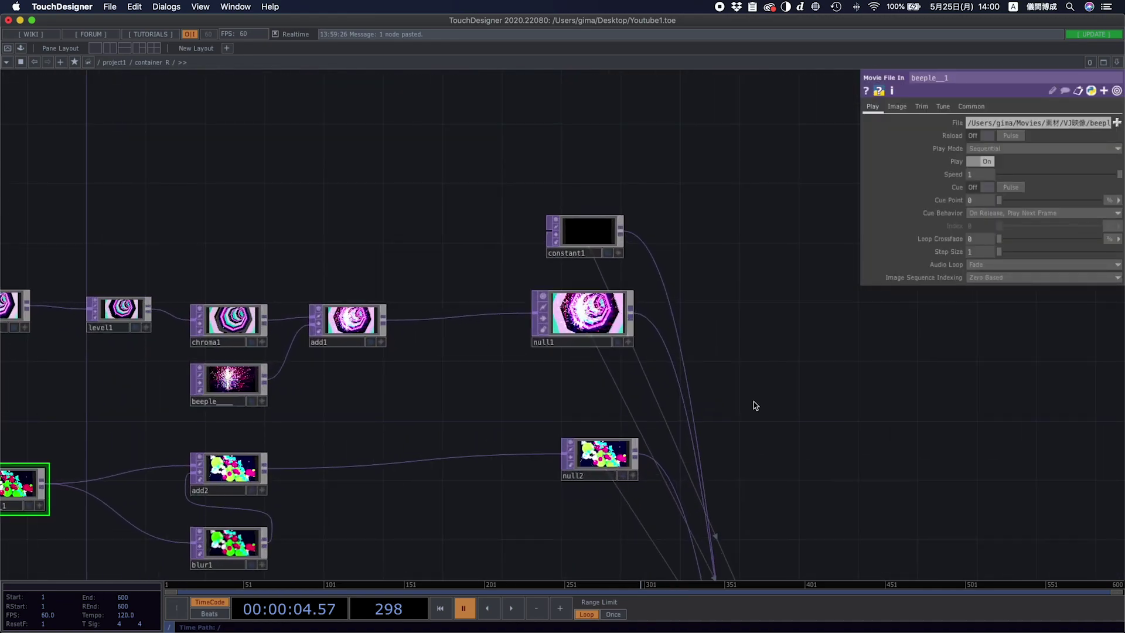
scroll(849, 421, down, 8)
drag(775, 333, 590, 183)
scroll(691, 353, up, 3)
scroll(666, 304, down, 2)
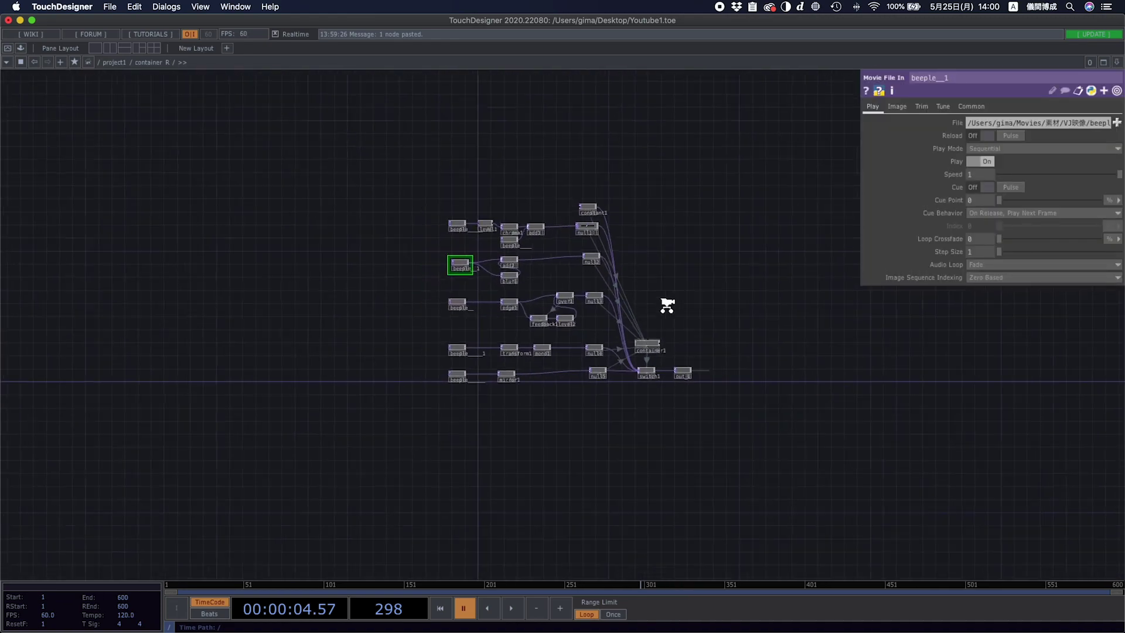
scroll(667, 306, down, 10)
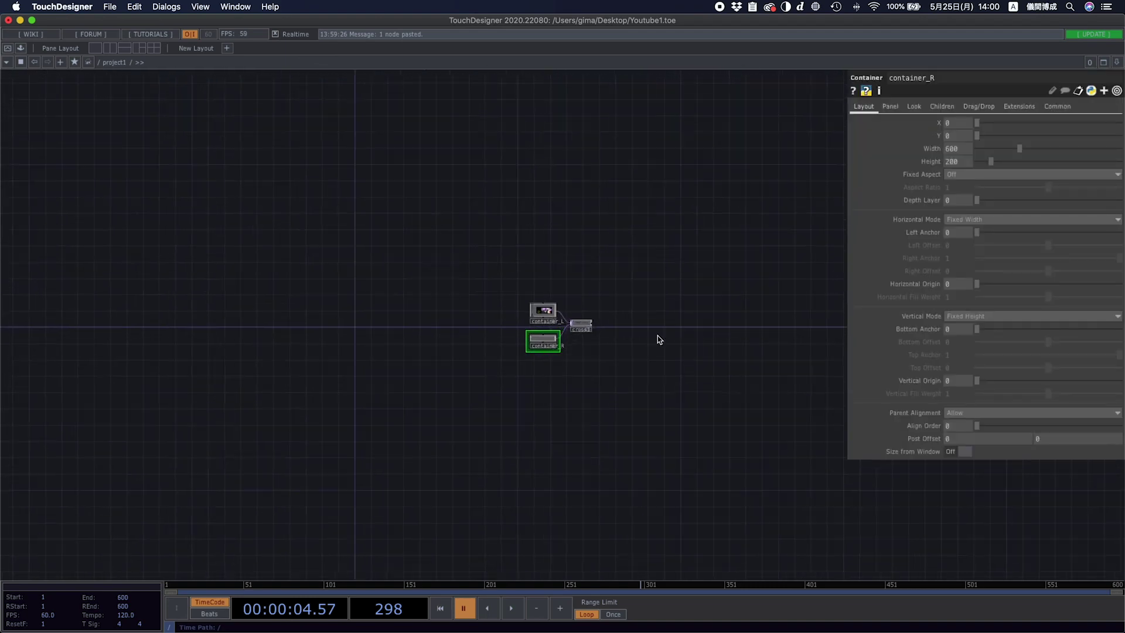
- Add a Slider COMP above cross1 and test its handle near the middle using the interactive viewer
scroll(660, 340, up, 5)
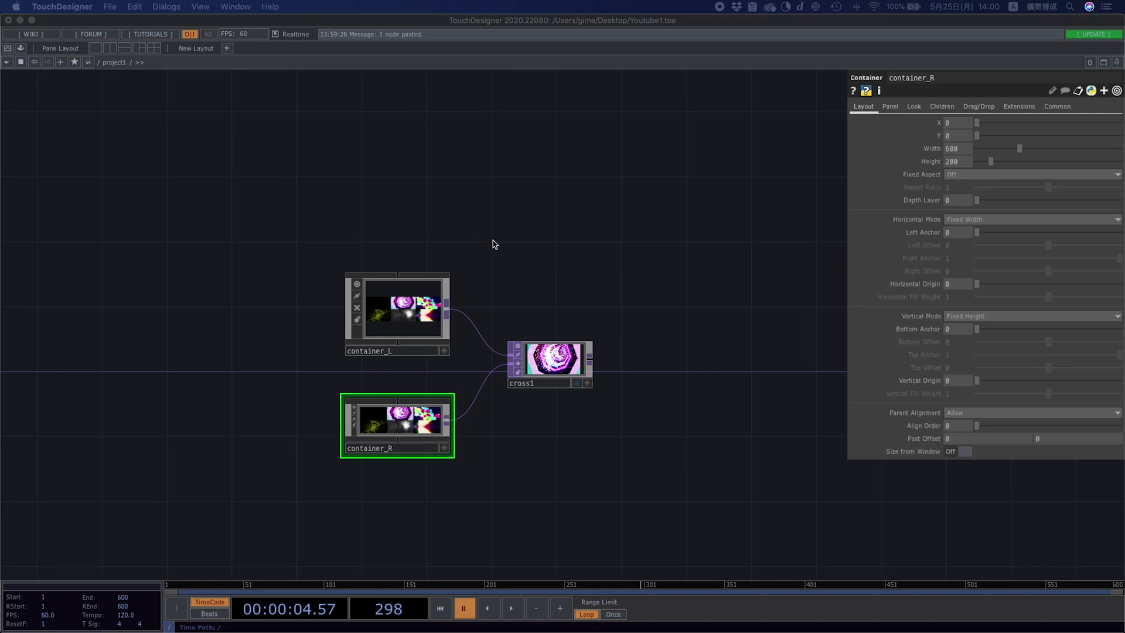
right_click(557, 170)
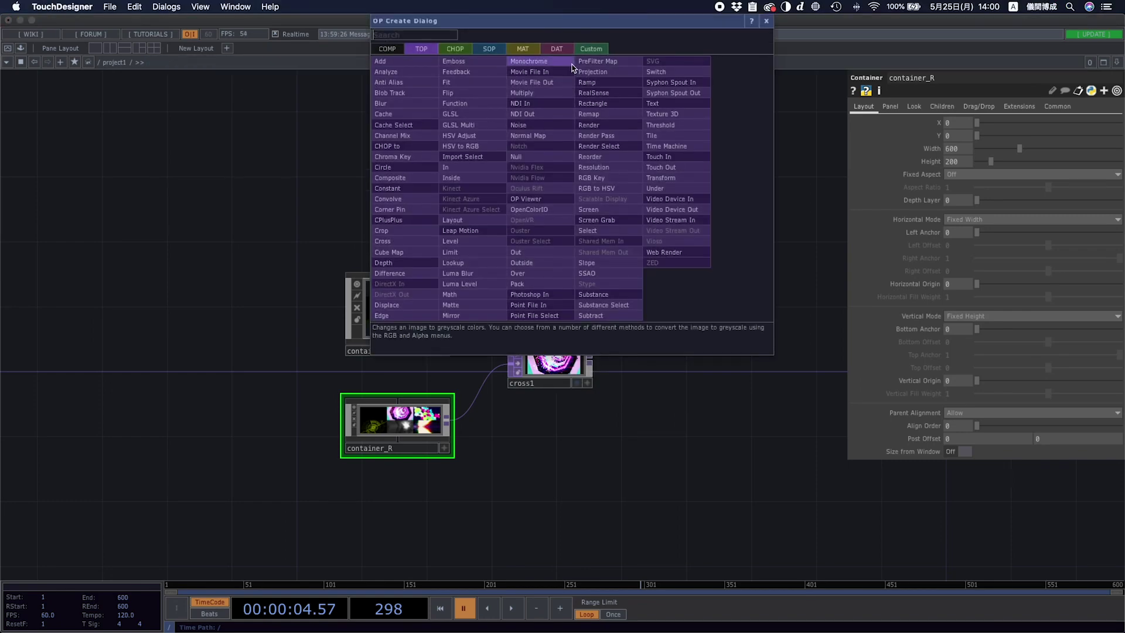
click(463, 50)
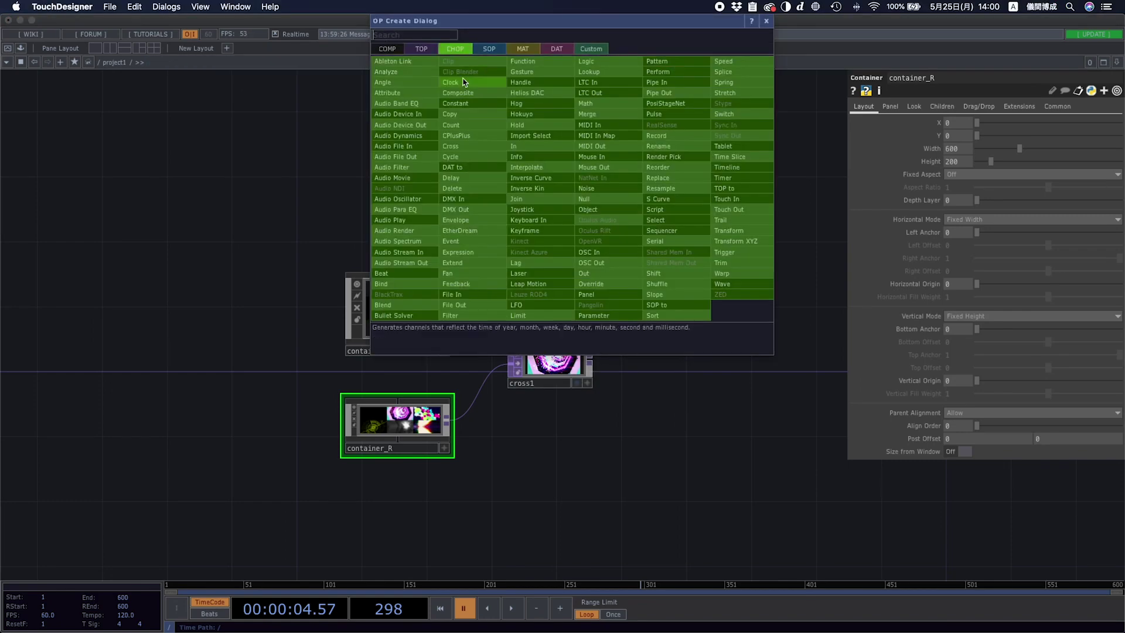
click(397, 49)
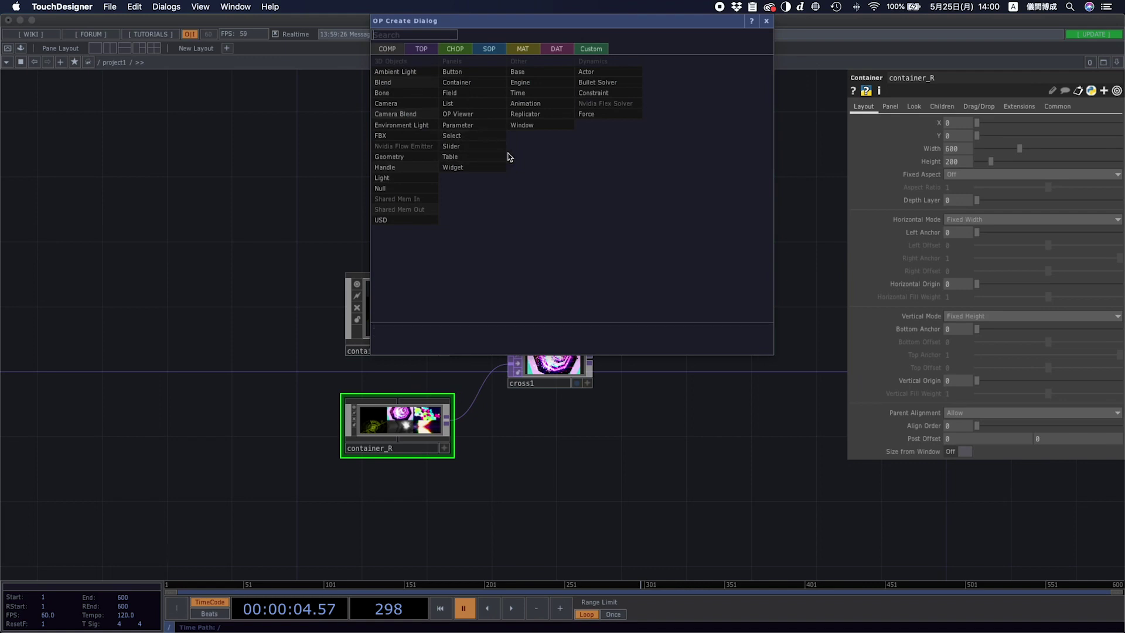
click(471, 150)
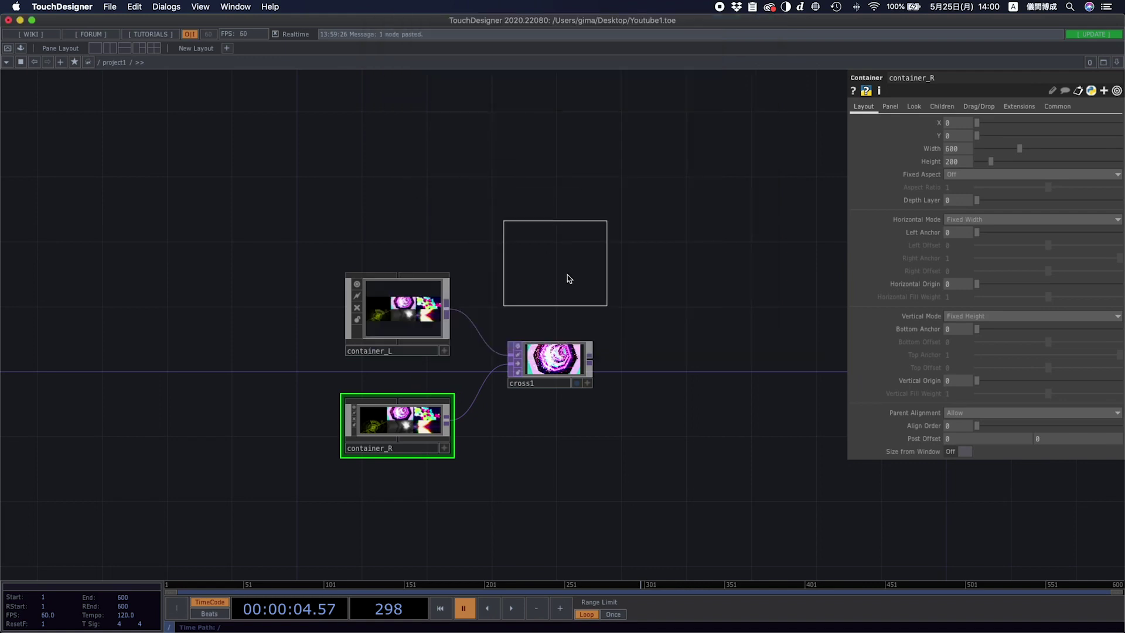
click(567, 280)
click(606, 302)
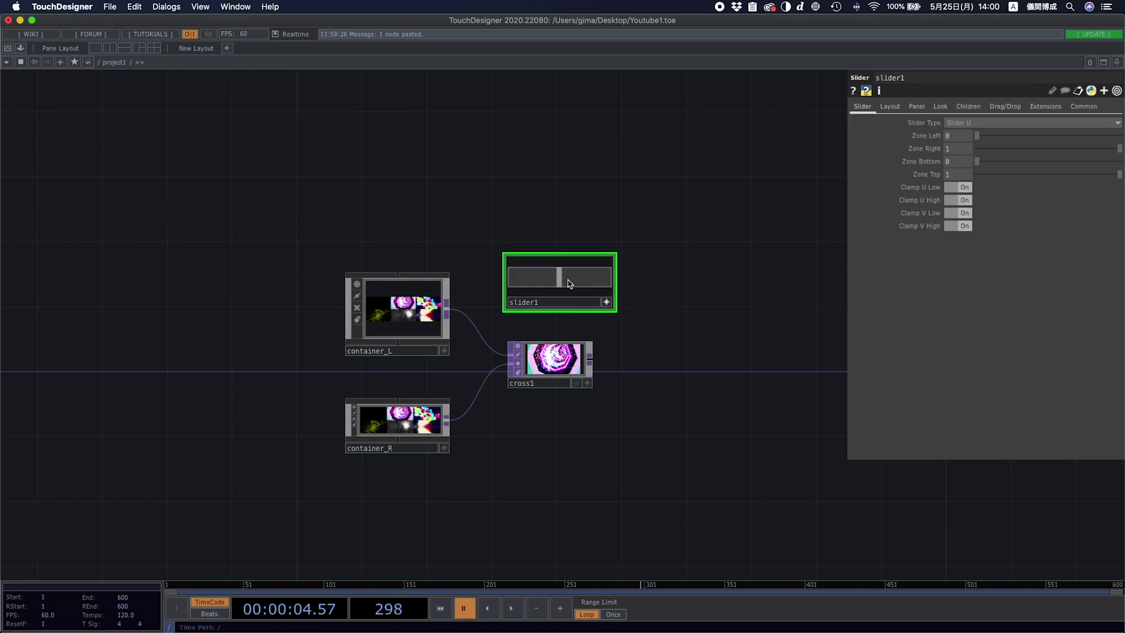
mouse_move(559, 276)
mouse_down()
mouse_move(592, 273)
mouse_move(547, 277)
mouse_move(558, 277)
mouse_up()
click(609, 302)
- Add a Math CHOP fed by slider1's output and set cross1's Cross value to 0
right_click(609, 277)
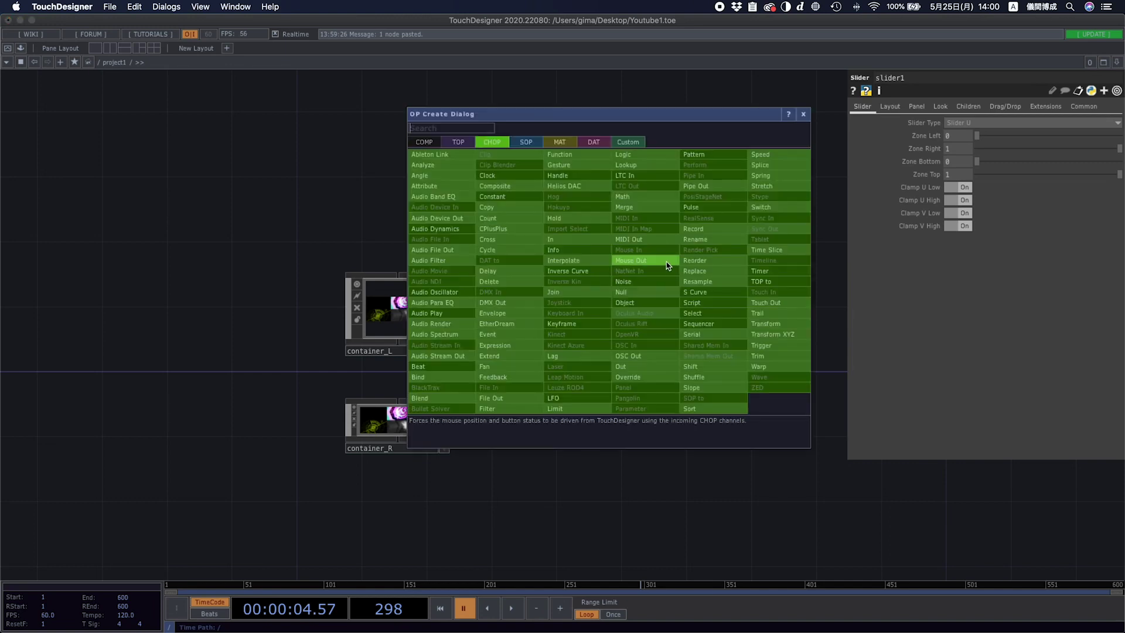
click(624, 196)
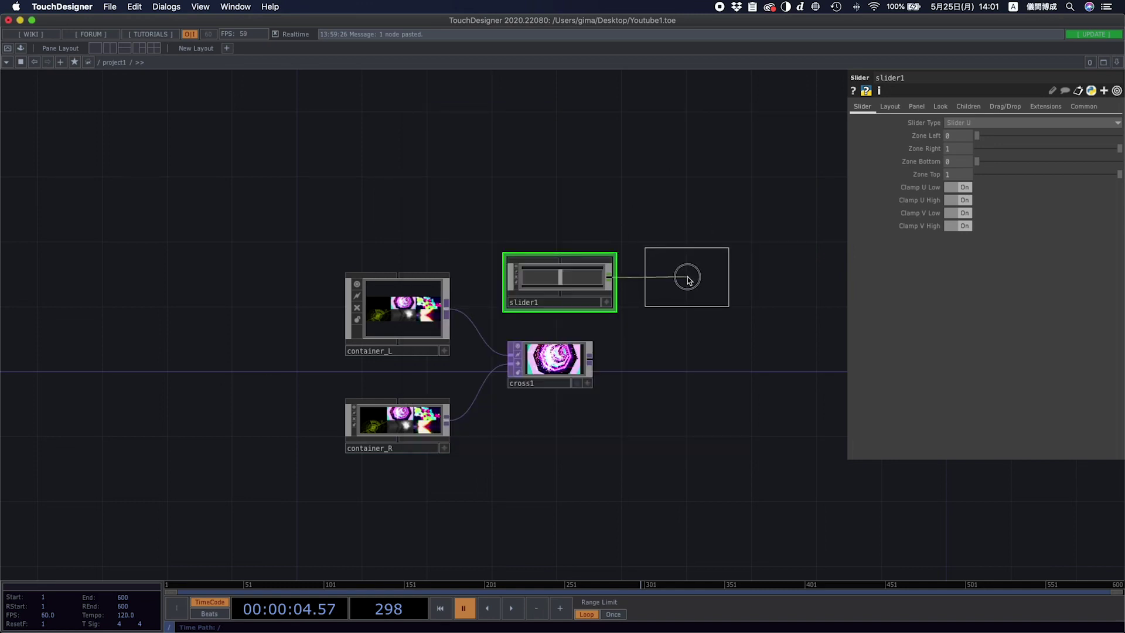
click(683, 277)
click(573, 359)
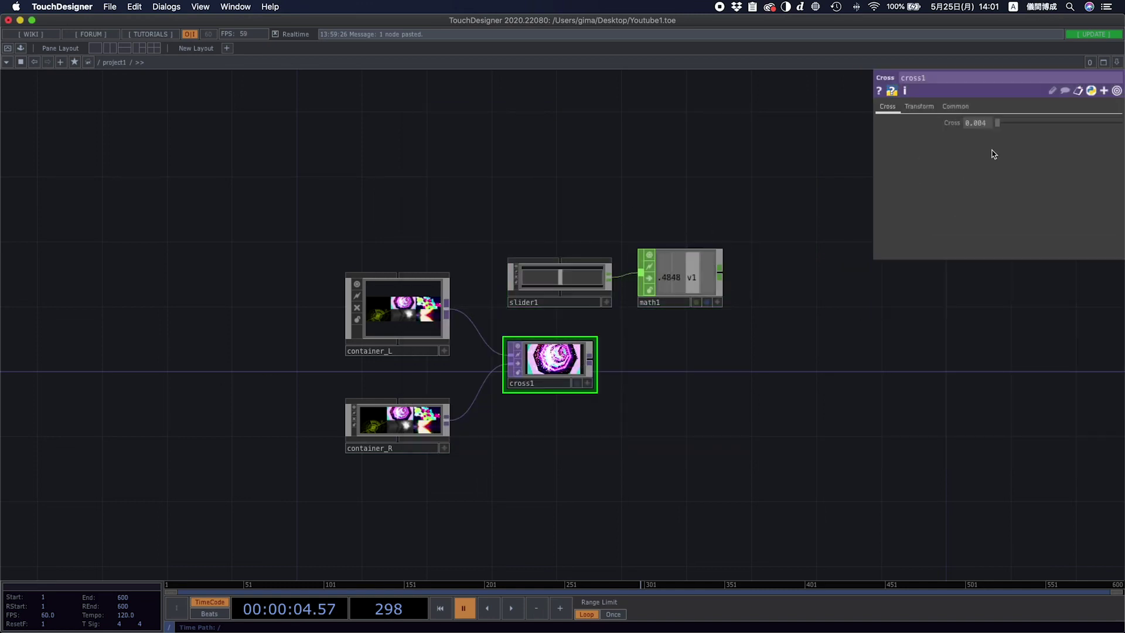
mouse_move(995, 123)
mouse_down()
mouse_move(1119, 124)
mouse_move(941, 121)
mouse_move(992, 123)
mouse_up()
- Use slider1's interactive viewer to move its handle to about 0.62, and shift the slider node slightly away from math1
click(666, 291)
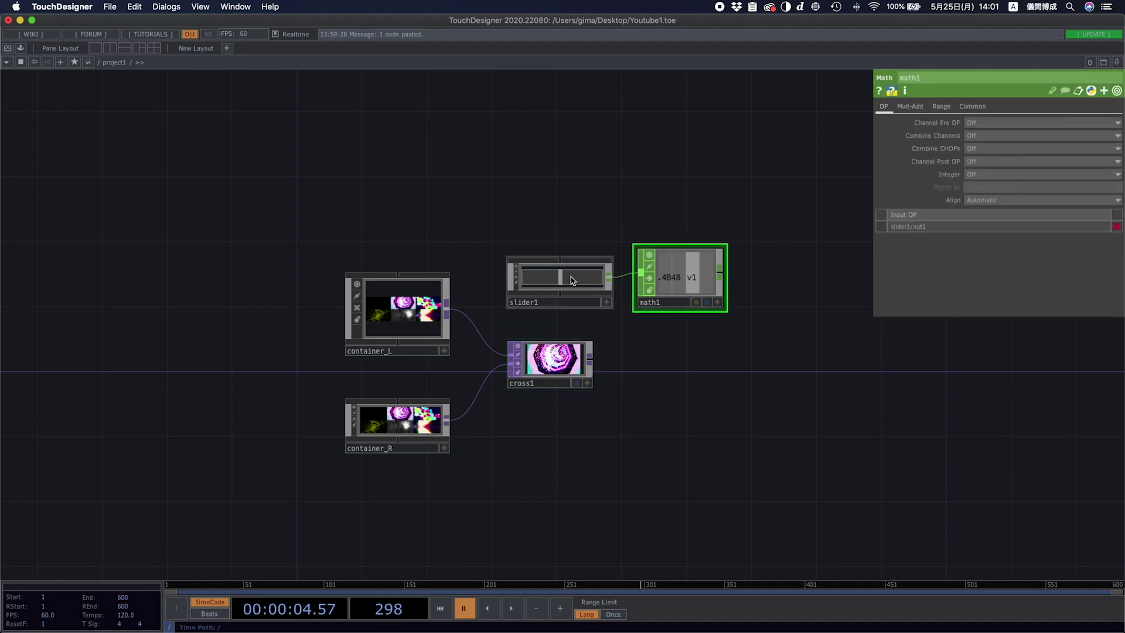
drag(594, 300, 668, 284)
click(623, 302)
mouse_move(598, 276)
mouse_down()
mouse_move(553, 275)
mouse_move(587, 277)
mouse_move(576, 274)
mouse_up()
click(623, 304)
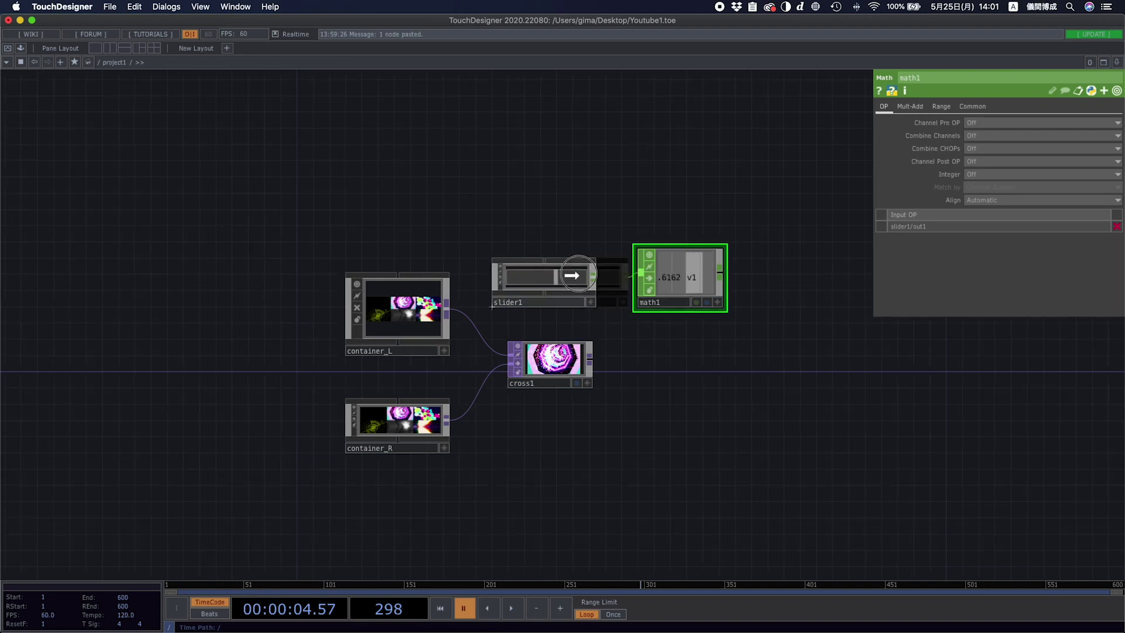
- Export math1's v1 channel to the Cross parameter of cross1
click(566, 368)
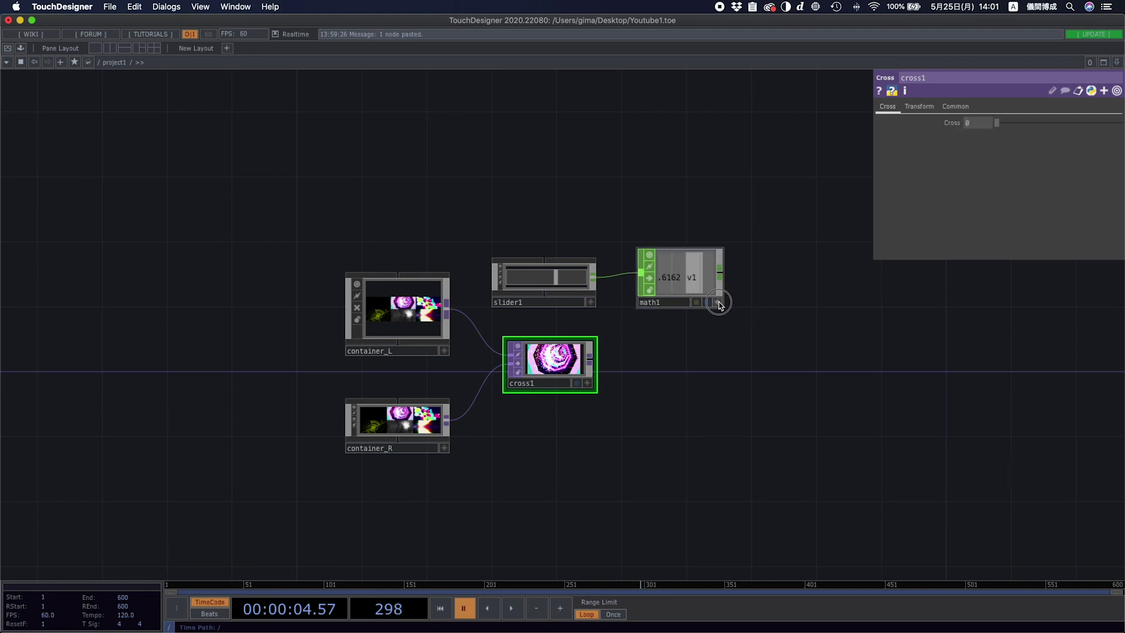
drag(678, 281, 973, 124)
click(980, 118)
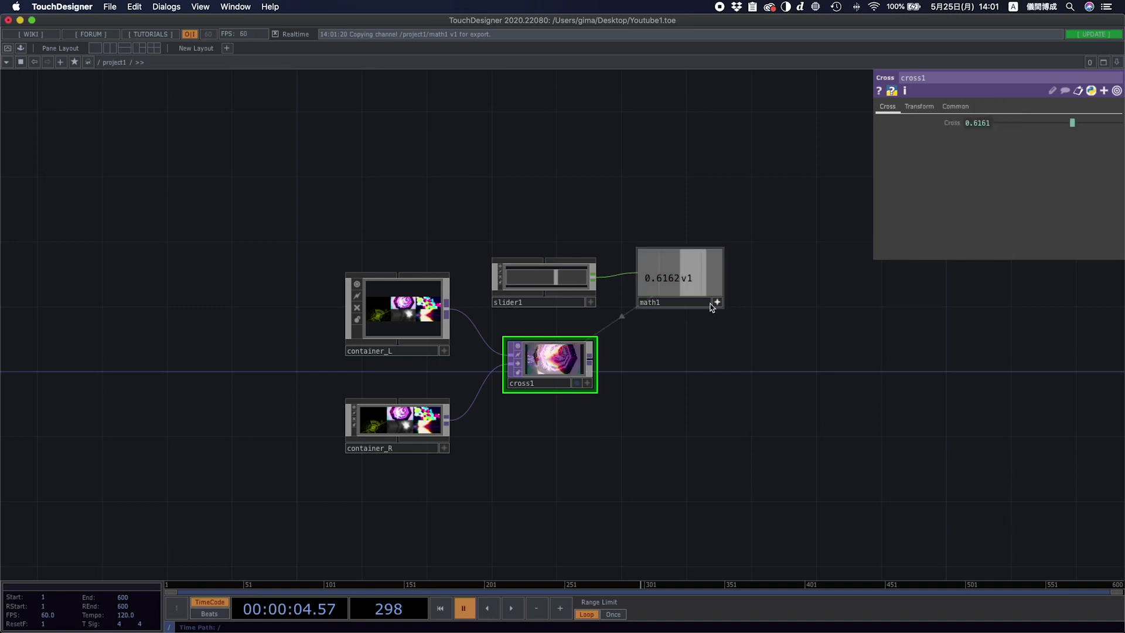
- Test the crossfade by moving slider1 to about 0.72 and running the timeline briefly before pausing it
mouse_move(572, 283)
mouse_down()
mouse_move(494, 274)
mouse_move(605, 281)
mouse_move(502, 278)
mouse_move(588, 274)
mouse_move(504, 274)
mouse_move(566, 276)
mouse_move(581, 265)
mouse_up()
click(511, 608)
click(464, 608)
click(591, 302)
- Move container_L and container_R farther away from cross1 in the network
drag(427, 324, 379, 309)
drag(410, 419, 345, 402)
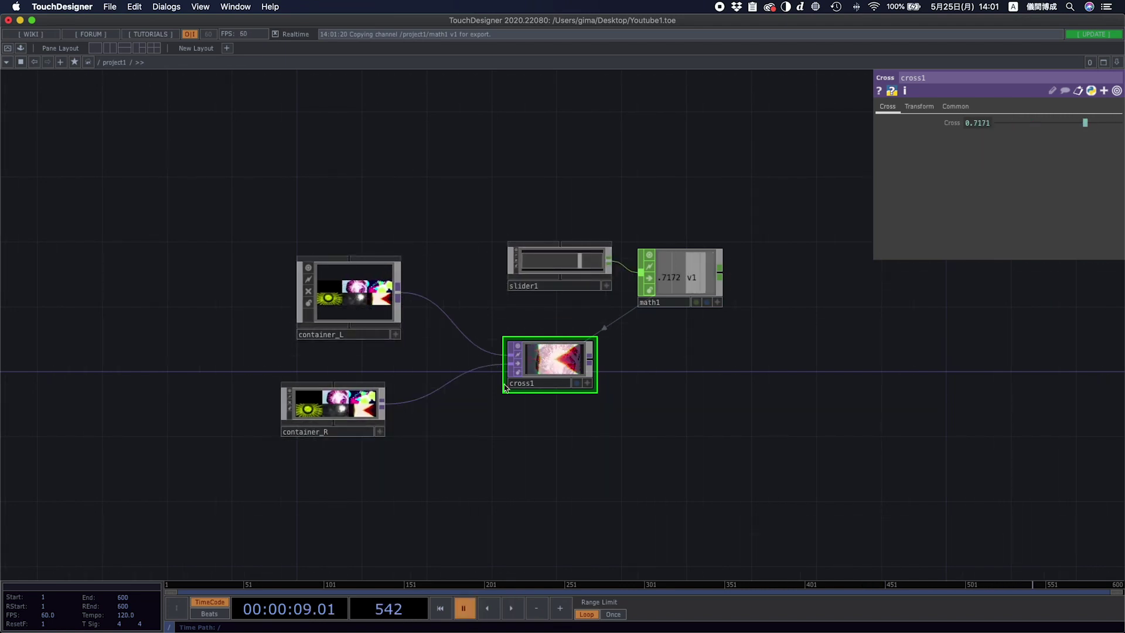
- Go up to the root network, open project1 in a floating view window, and move that window to the screen's edge
scroll(451, 364, down, 10)
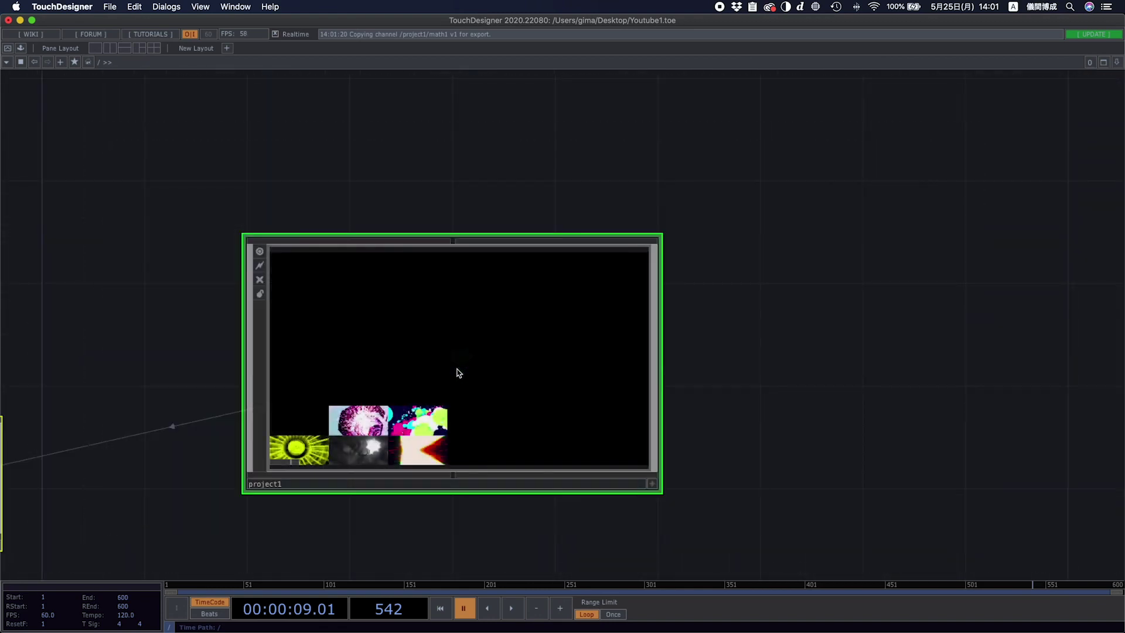
scroll(451, 504, down, 2)
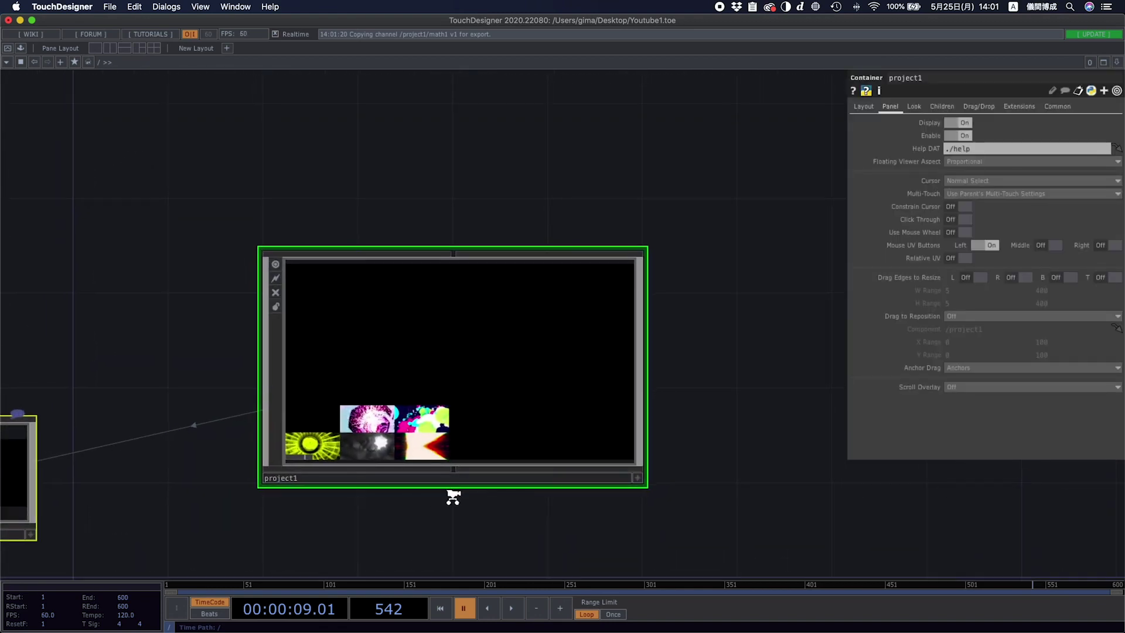
scroll(454, 510, down, 1)
drag(452, 506, 451, 475)
right_click(534, 324)
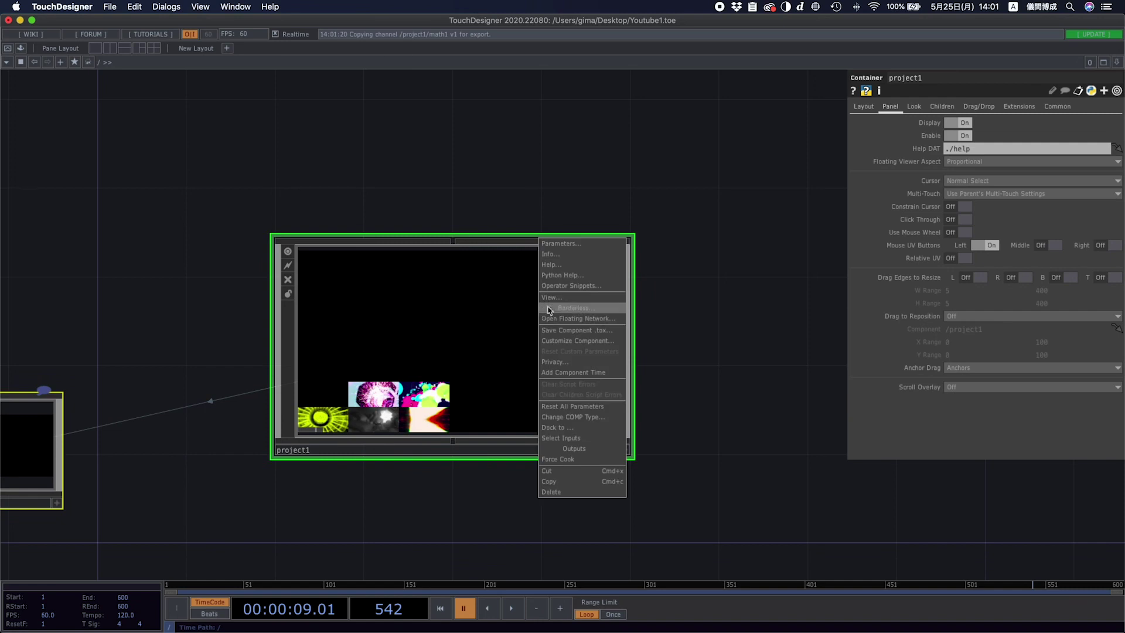
click(551, 300)
drag(522, 93, 608, 55)
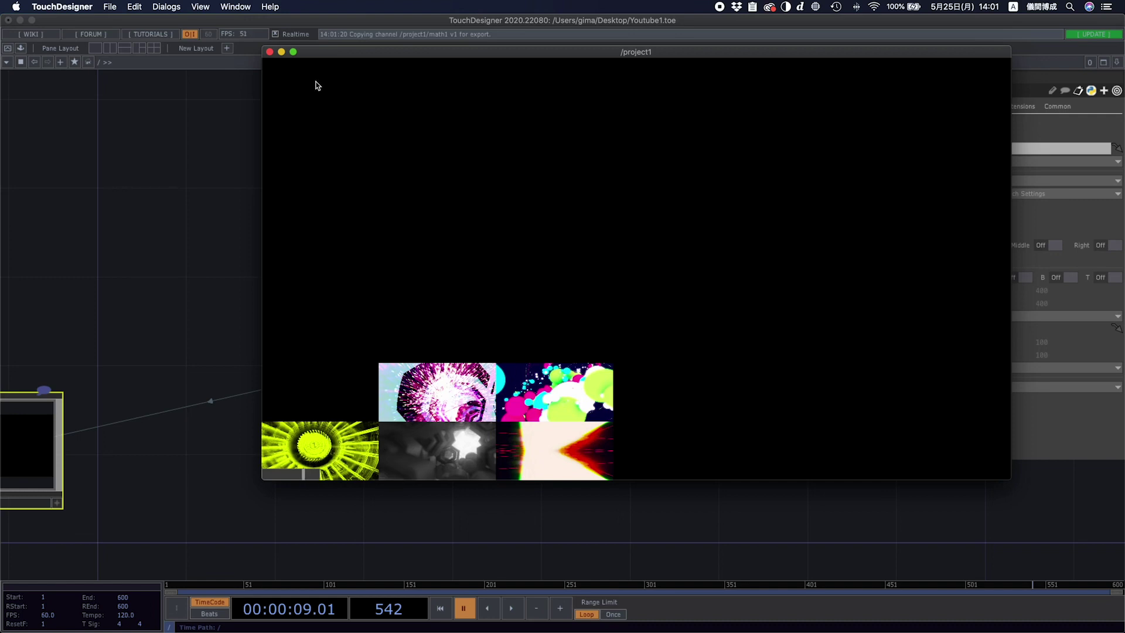
drag(416, 51, 154, 50)
- Show project1's layout parameters and shrink its floating view window to about half its width
click(862, 106)
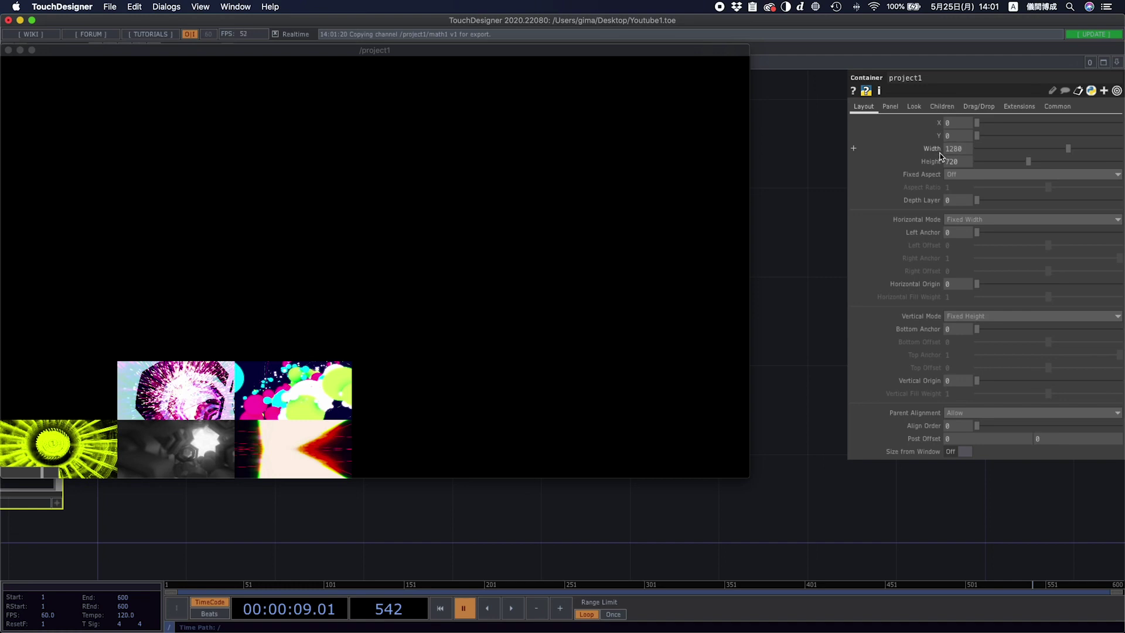
drag(814, 186, 877, 192)
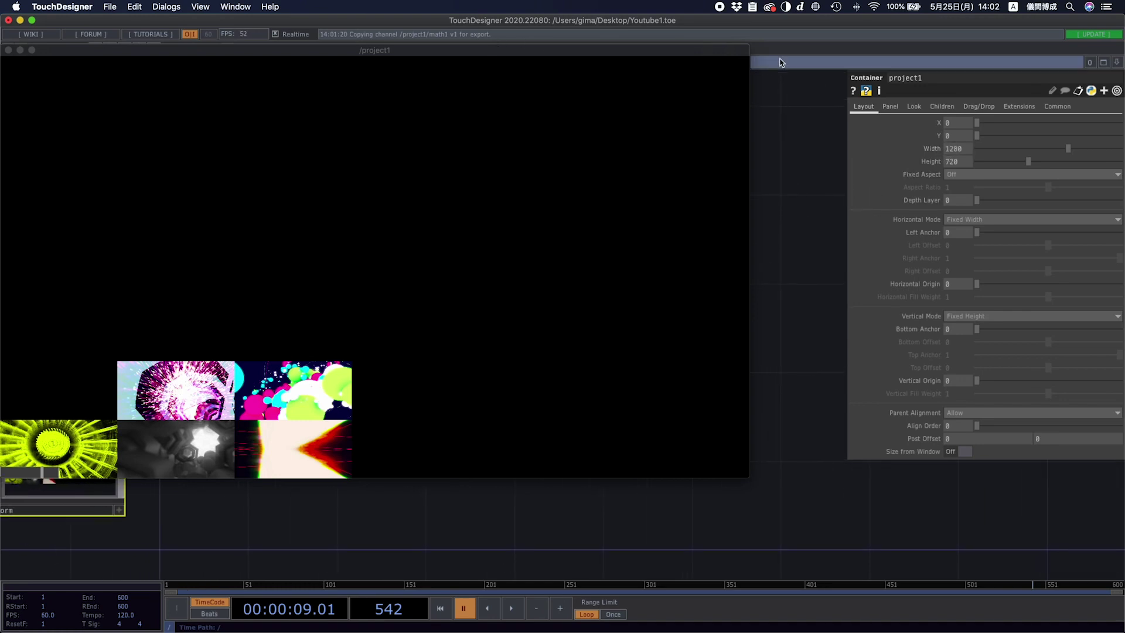
drag(751, 84, 386, 155)
- Inside project1, set container_R's X position to 680 so it sits beside container_L in the panel
double_click(571, 342)
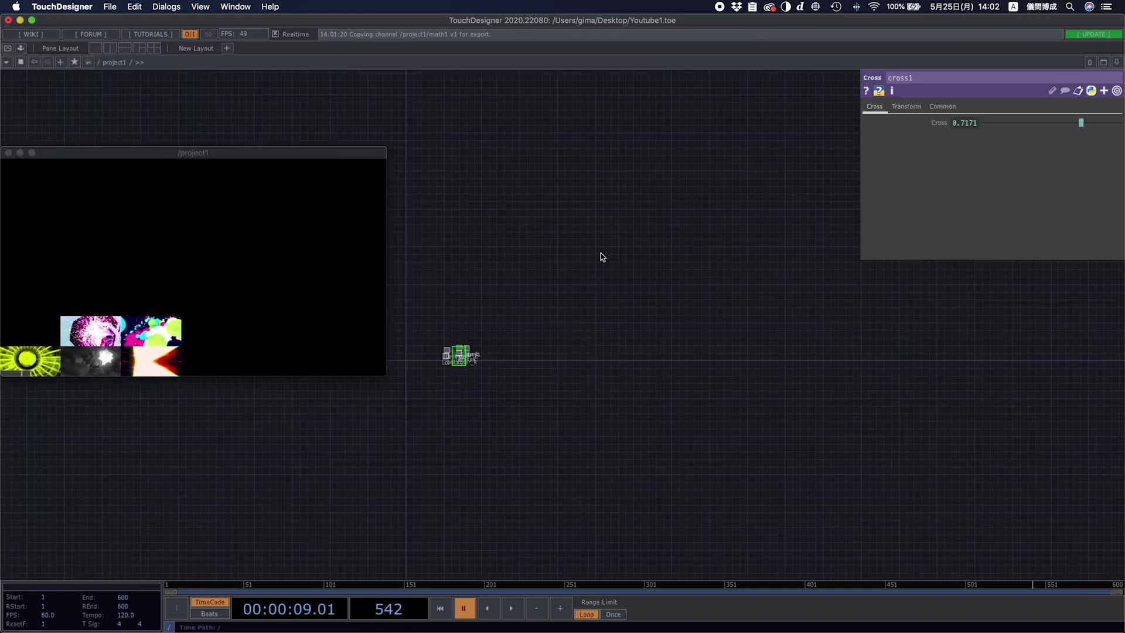
scroll(482, 367, up, 2)
drag(483, 367, 553, 365)
scroll(495, 371, up, 5)
drag(613, 416, 606, 423)
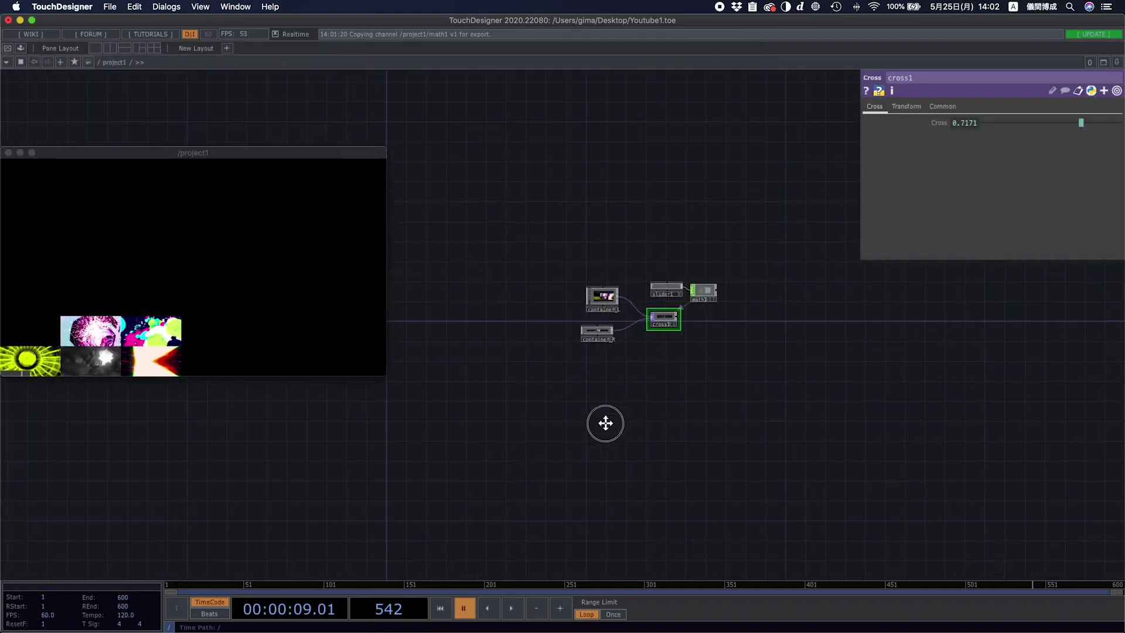
scroll(605, 423, down, 6)
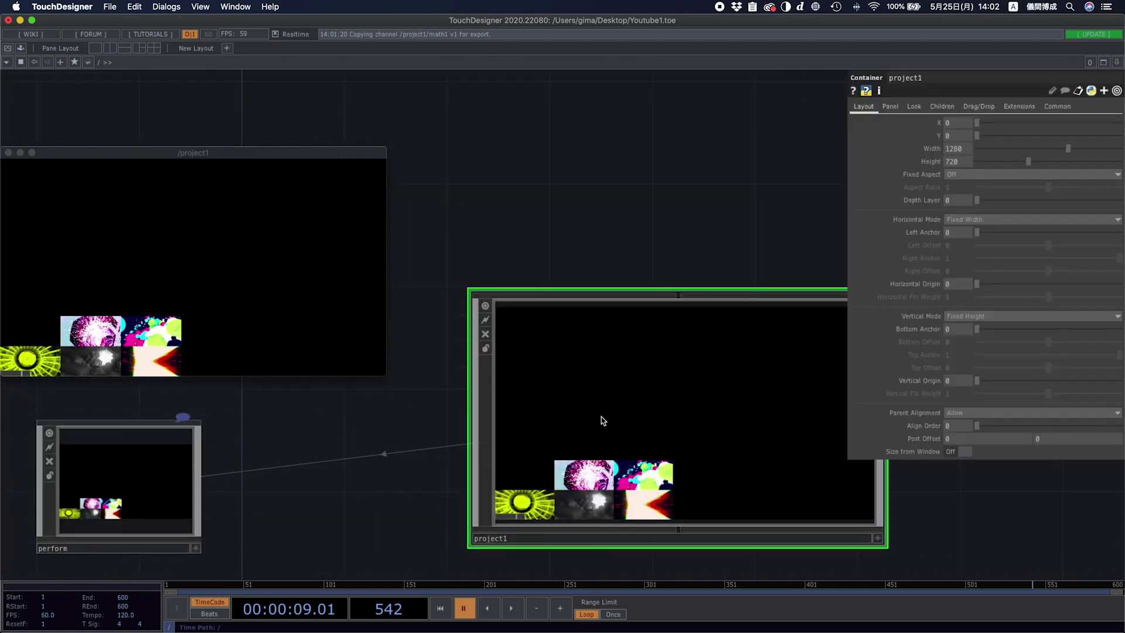
scroll(601, 416, up, 6)
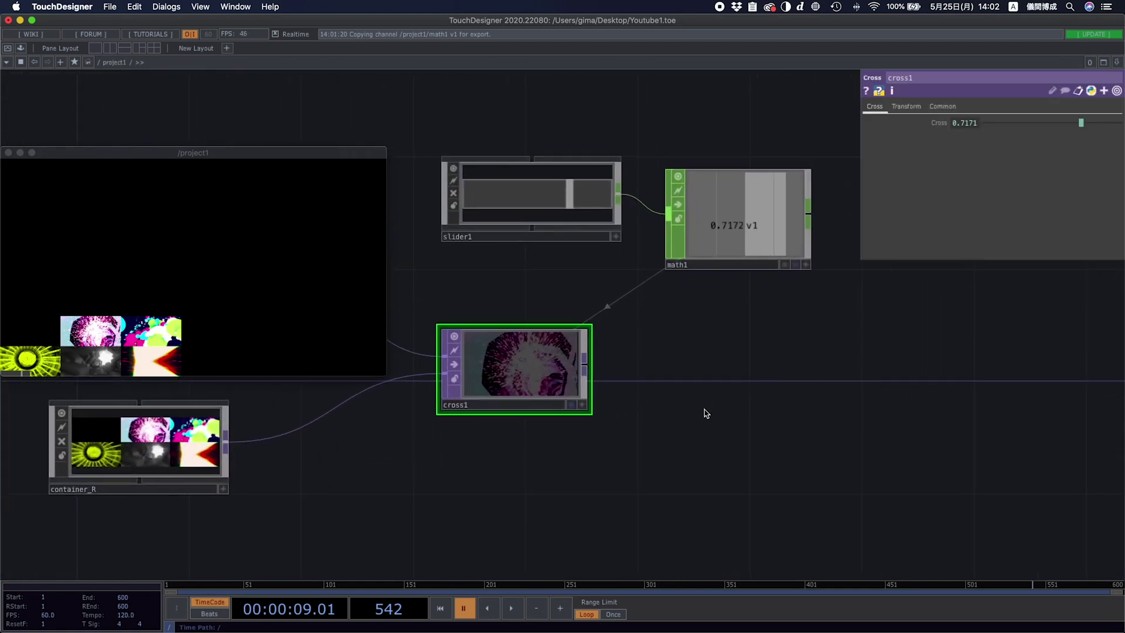
drag(697, 397, 933, 420)
drag(604, 204, 782, 190)
drag(587, 203, 560, 205)
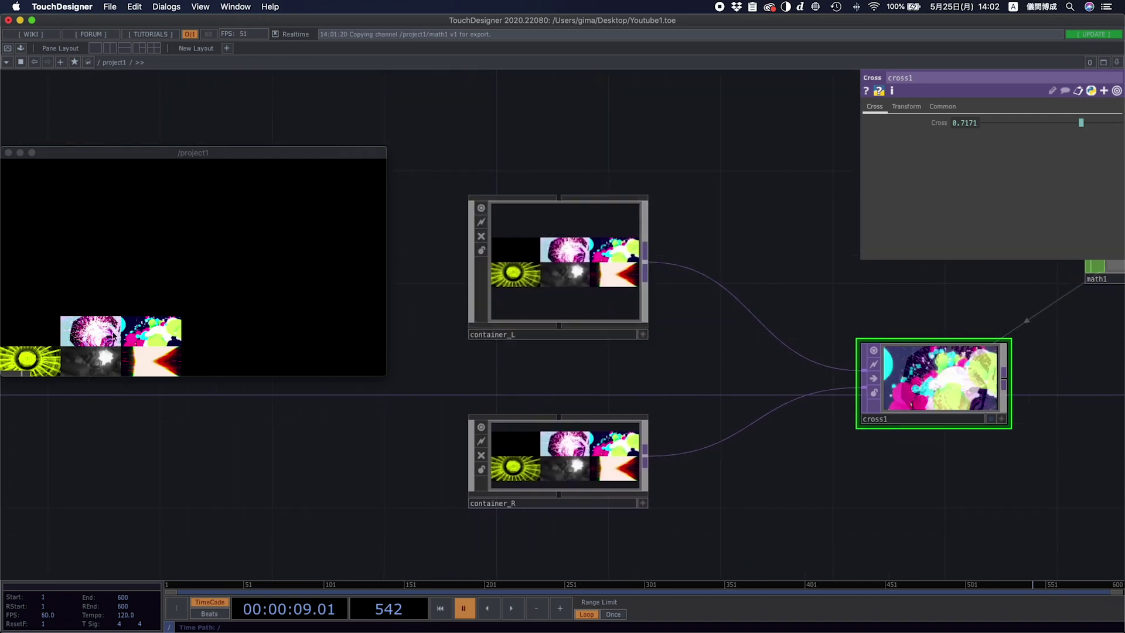
click(484, 481)
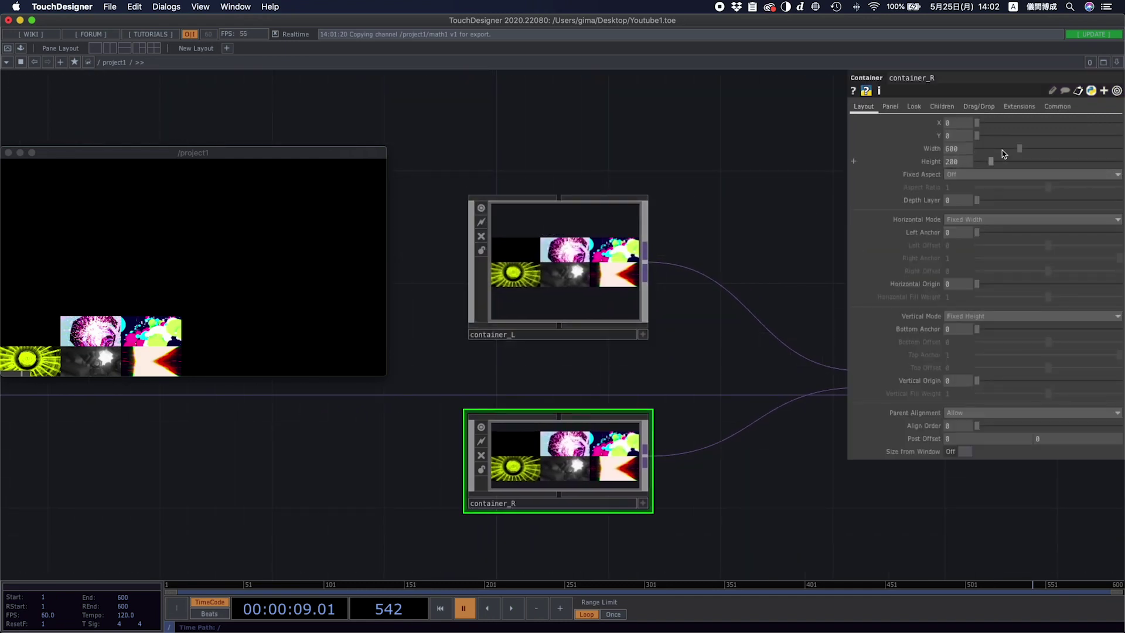
drag(986, 125, 1027, 123)
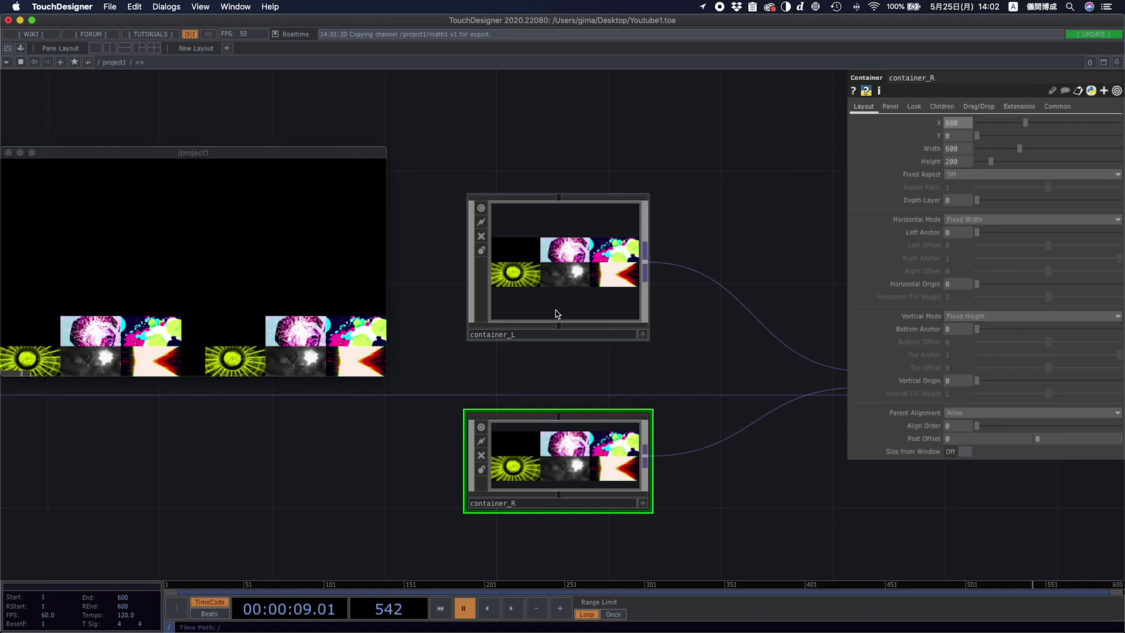
- Return to the root network and set project1's width to 1920 after trying 1480
scroll(445, 359, down, 10)
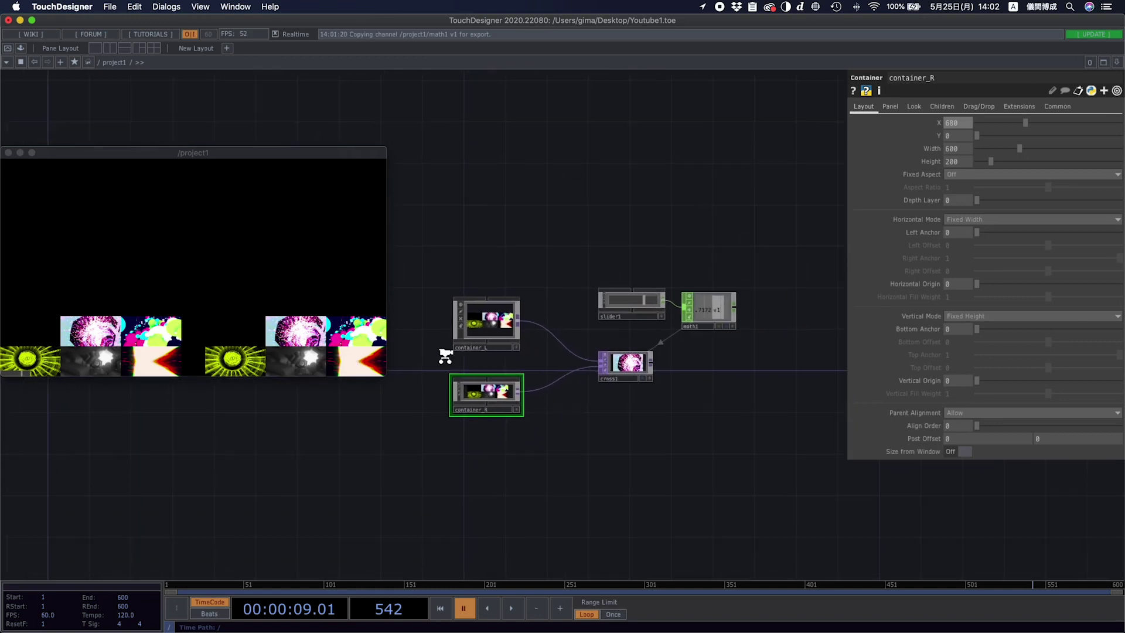
key(p)
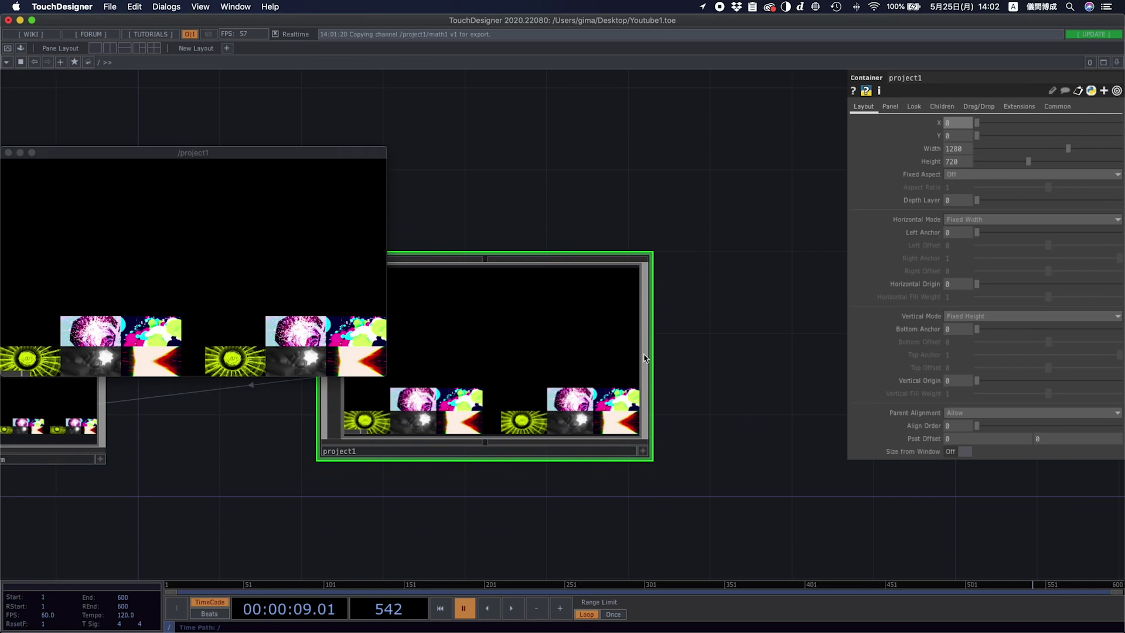
click(952, 150)
text(1480)
key(Return)
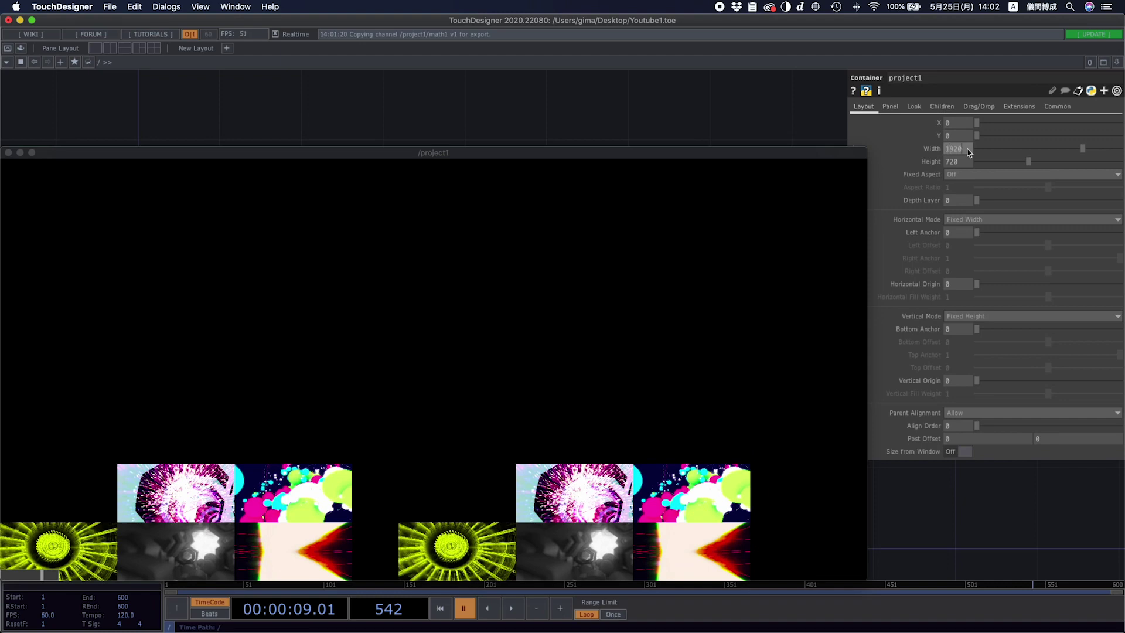
key(Return)
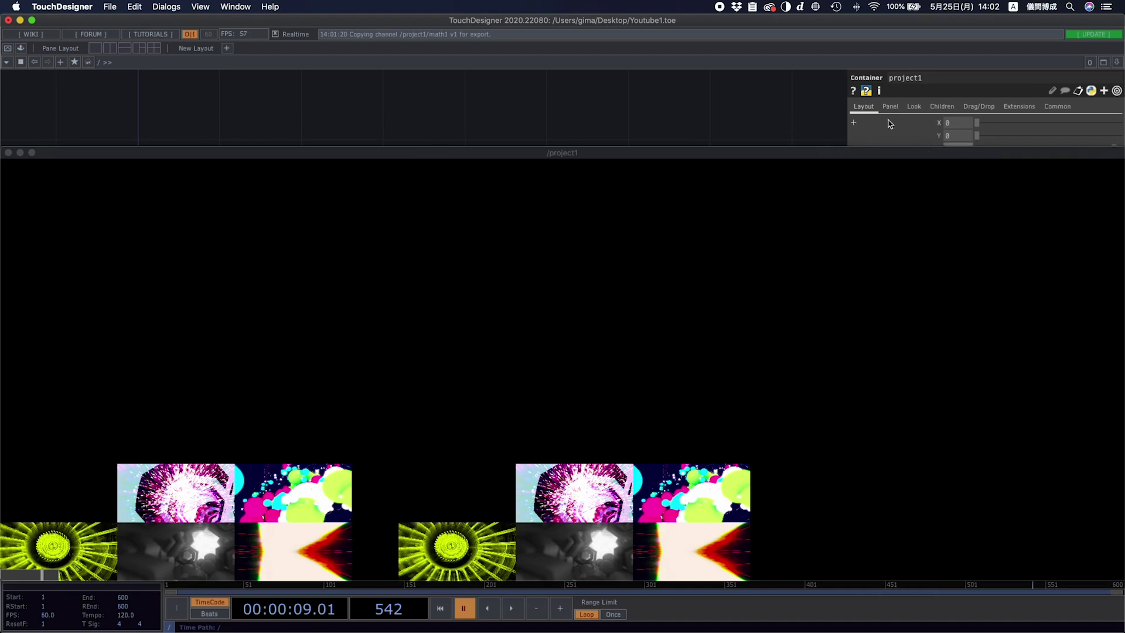
- Move the floating /project1 window down to uncover project1's width and height parameters
click(889, 123)
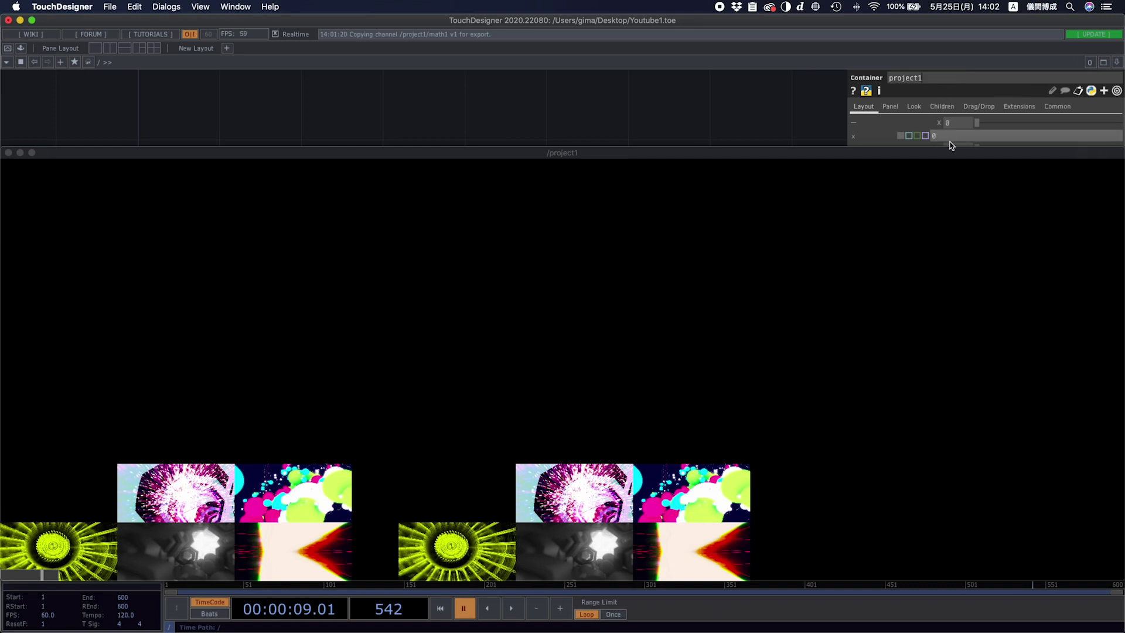
drag(950, 146, 943, 163)
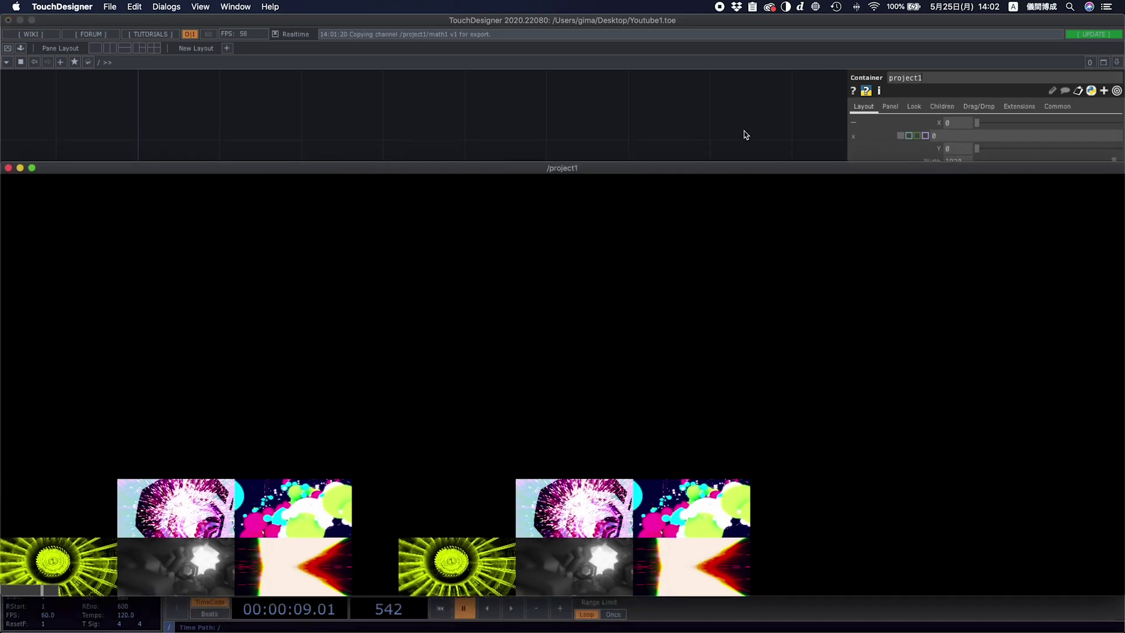
drag(830, 172, 829, 275)
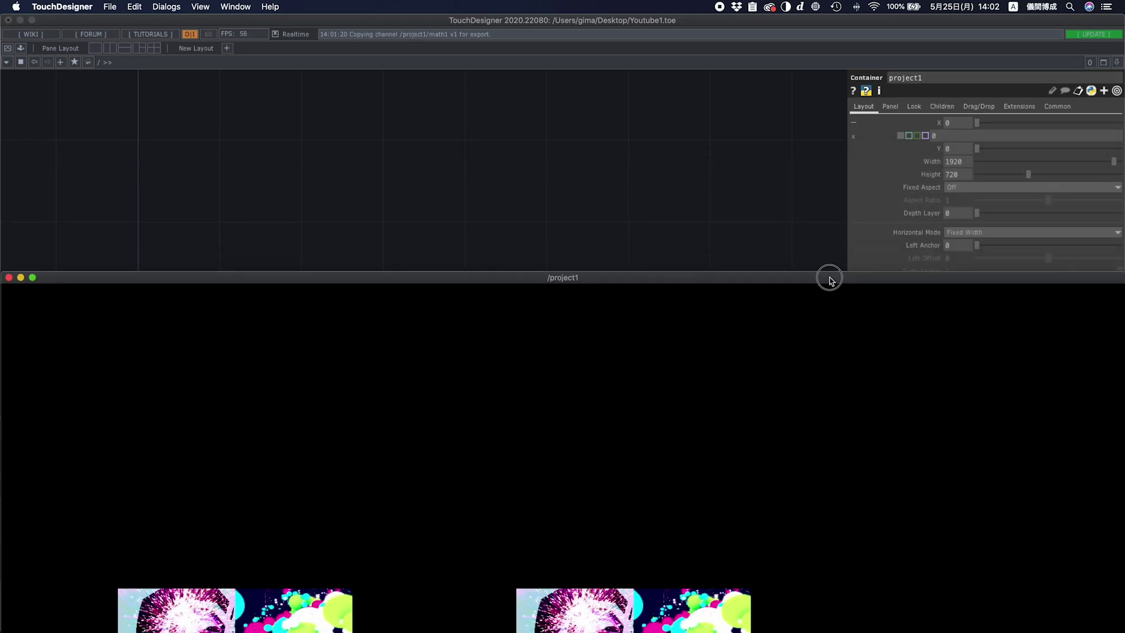
click(728, 221)
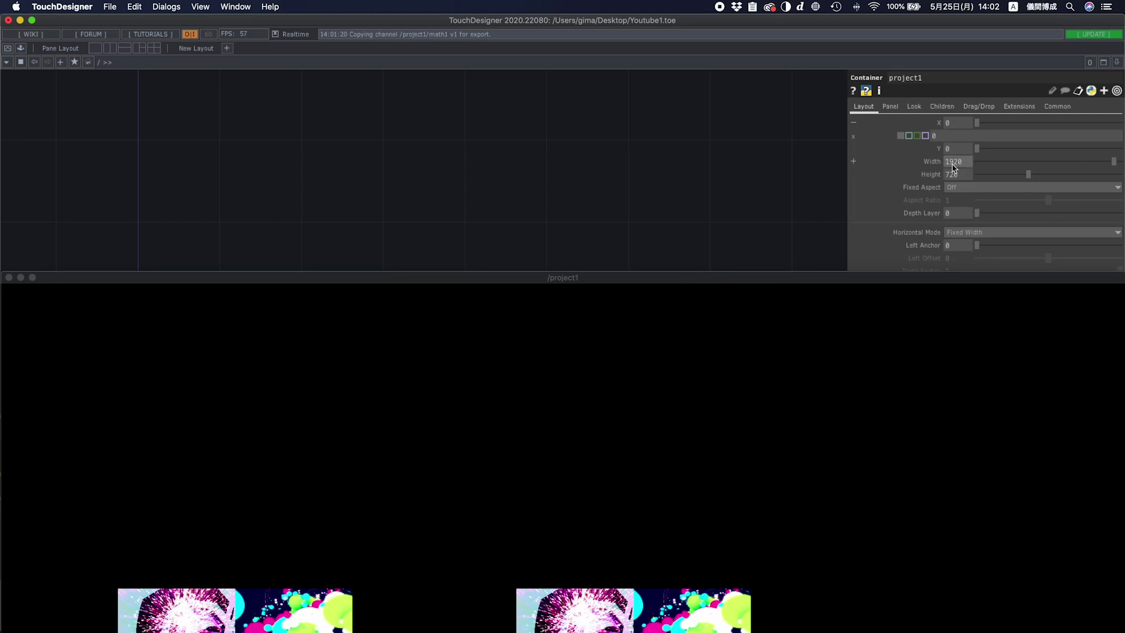
- Set project1's width to 1620
click(953, 167)
text(1620)
key(Return)
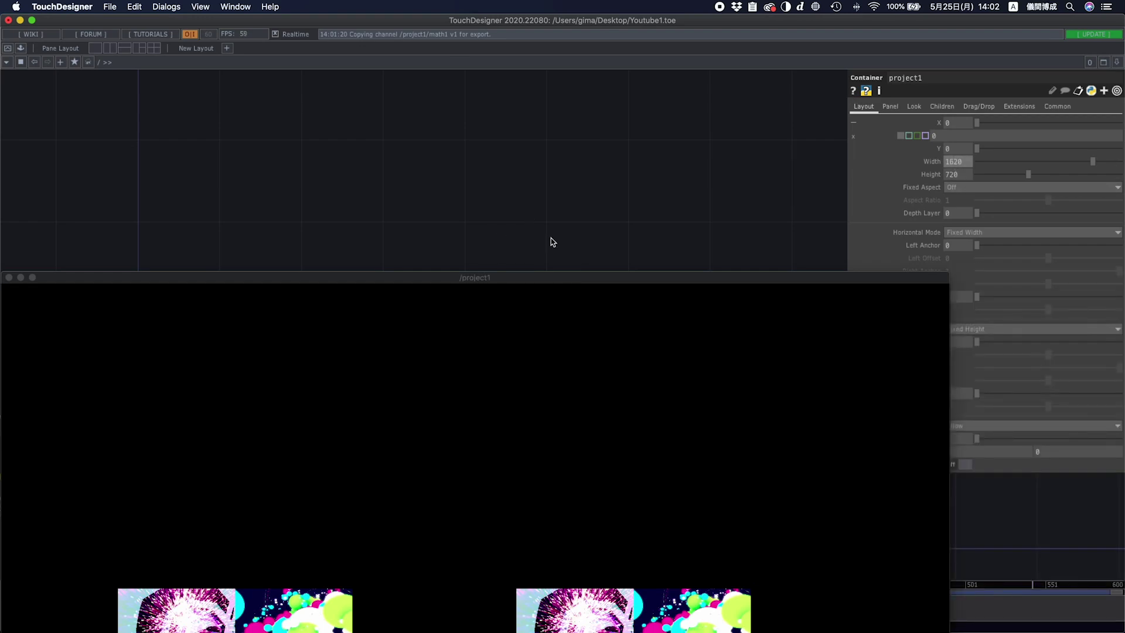
- Enter project1's network and shrink the floating /project1 window, moving it clear of the nodes
drag(794, 276, 976, 4)
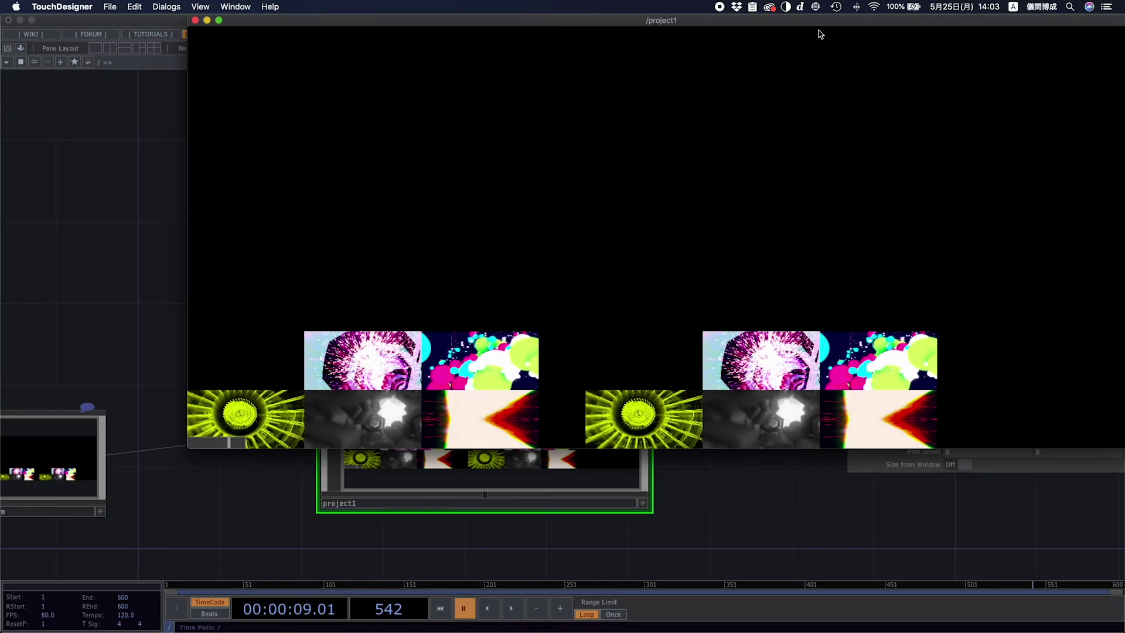
drag(815, 21, 748, 28)
drag(1069, 185, 872, 183)
double_click(586, 472)
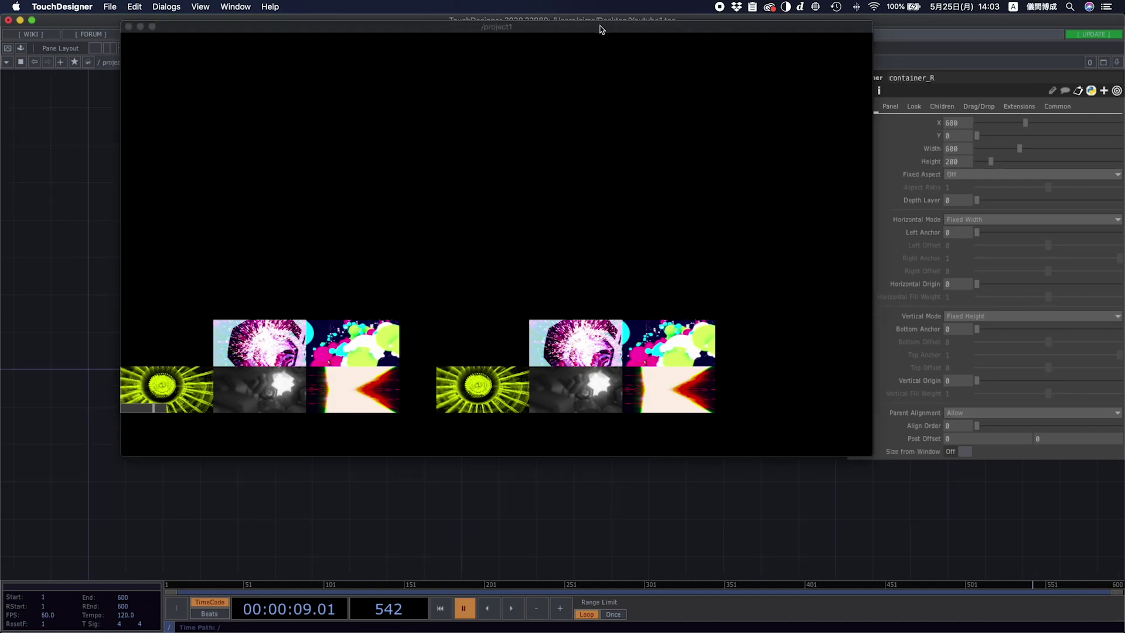
drag(873, 64, 497, 88)
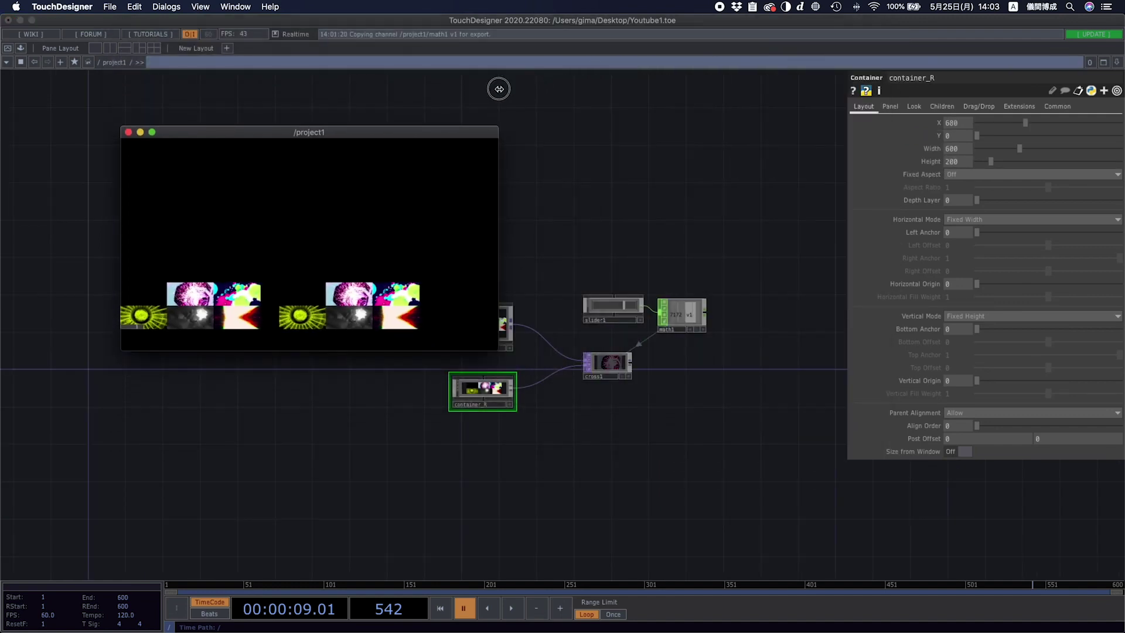
drag(464, 131, 368, 72)
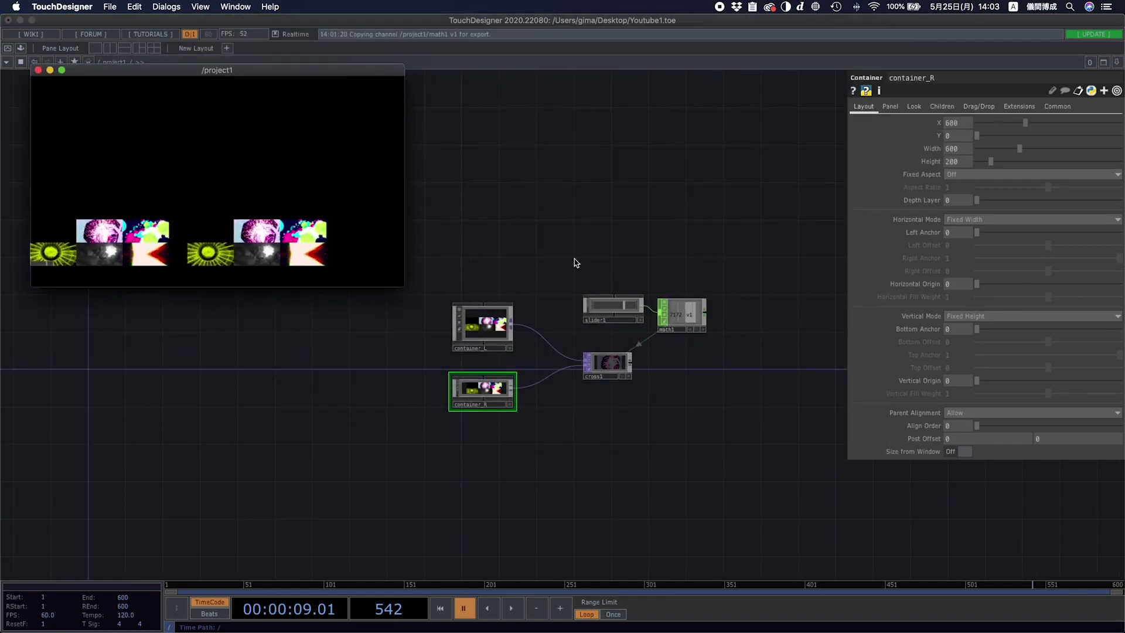
- Set container_R's X position to 1000 to open a gap between the decks, and reposition the floating /project1 window
click(487, 390)
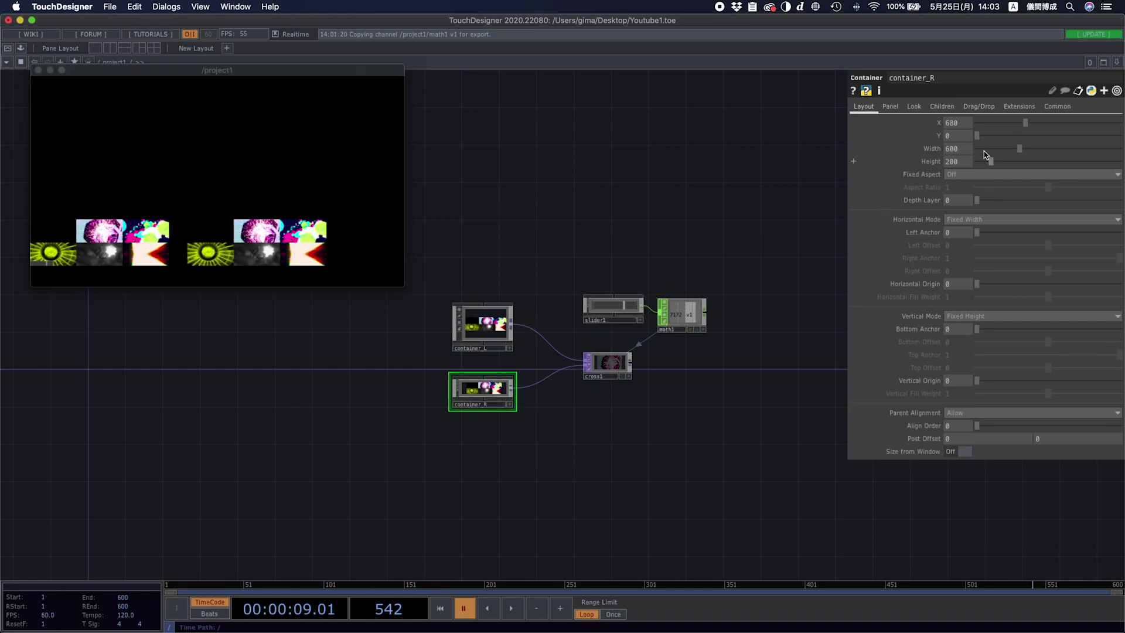
drag(1027, 124, 1049, 129)
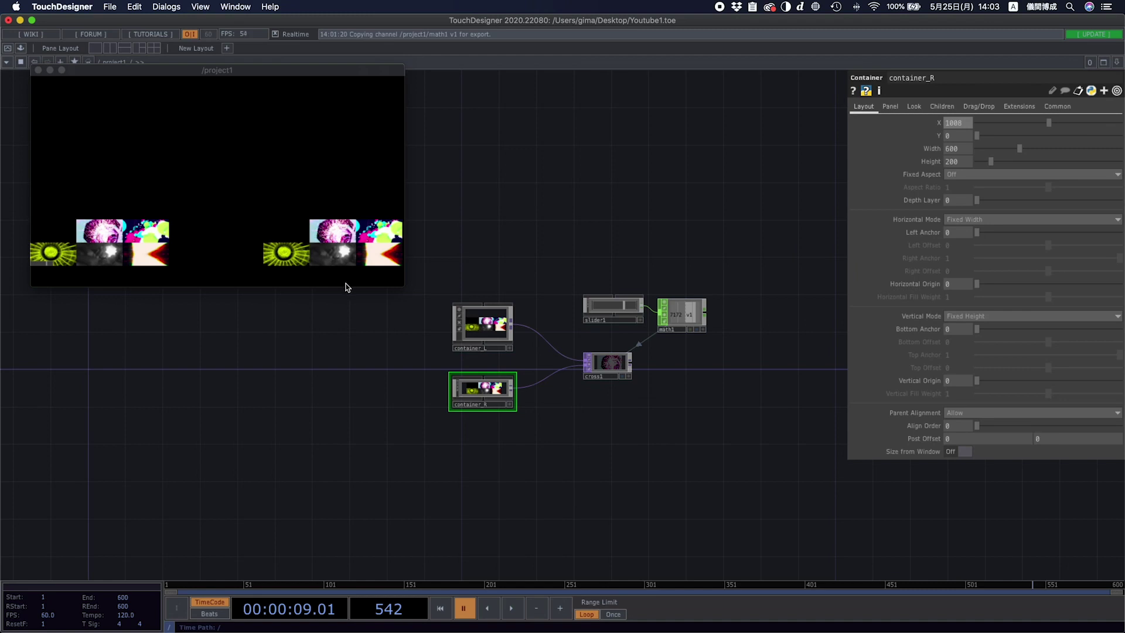
drag(346, 288, 307, 268)
drag(508, 71, 362, 60)
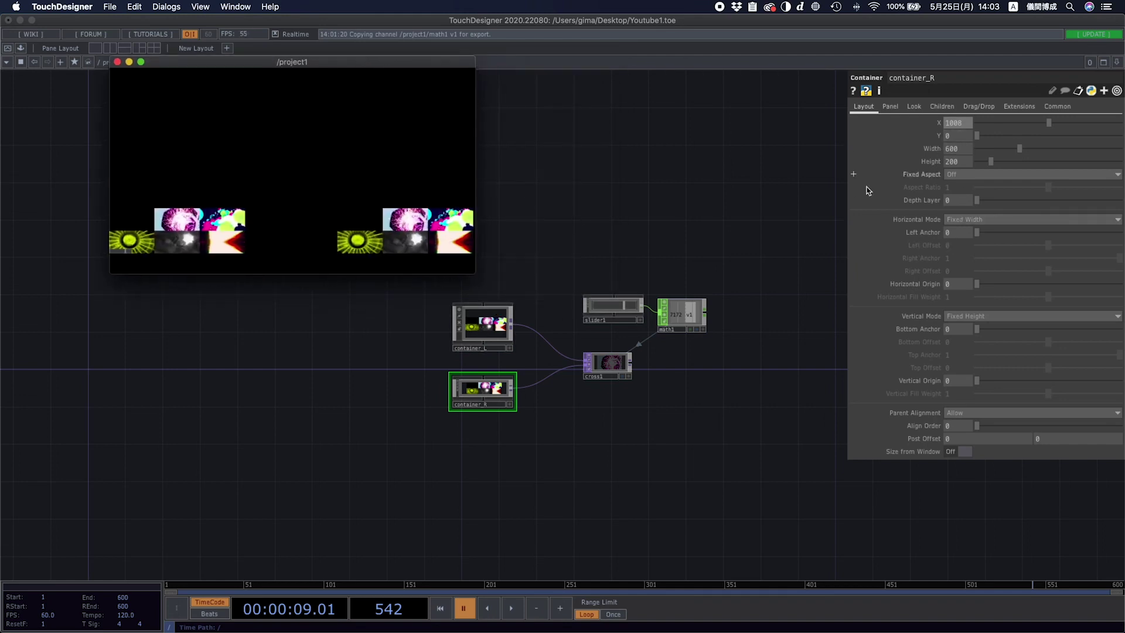
click(485, 342)
click(497, 386)
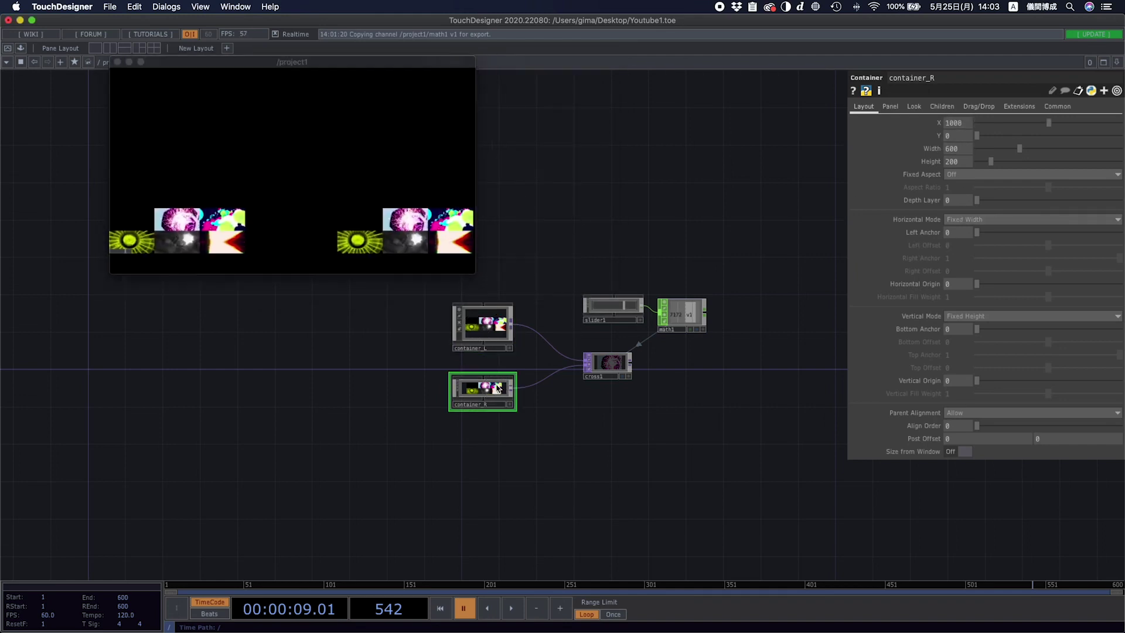
- In slider1's layout parameters, set the width to 200 and the height to 100
click(609, 310)
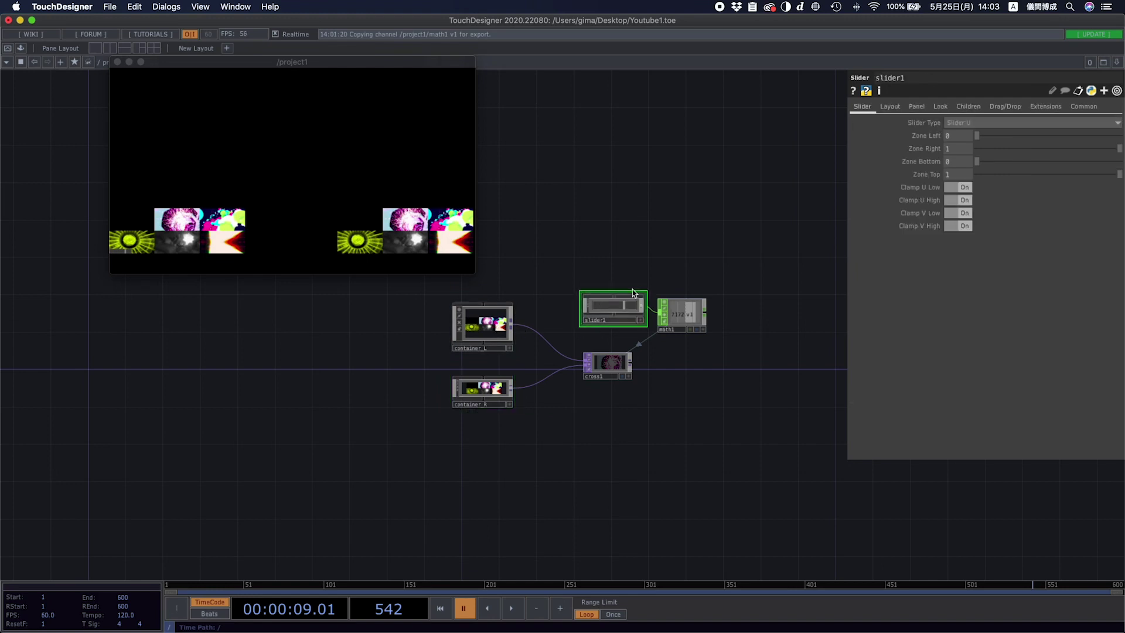
click(890, 106)
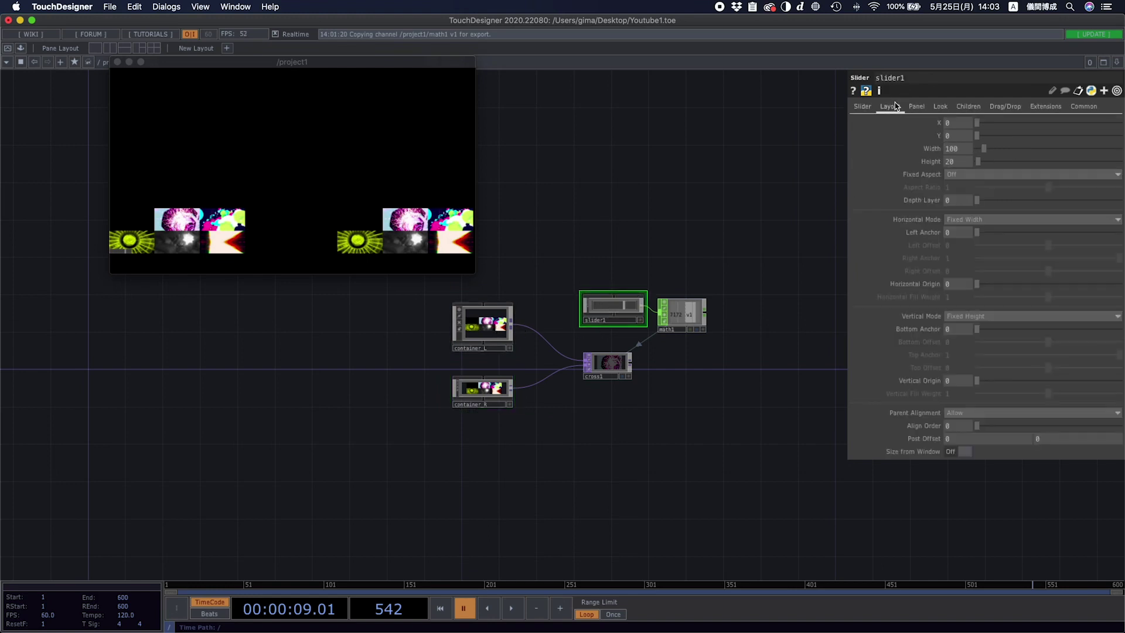
click(951, 150)
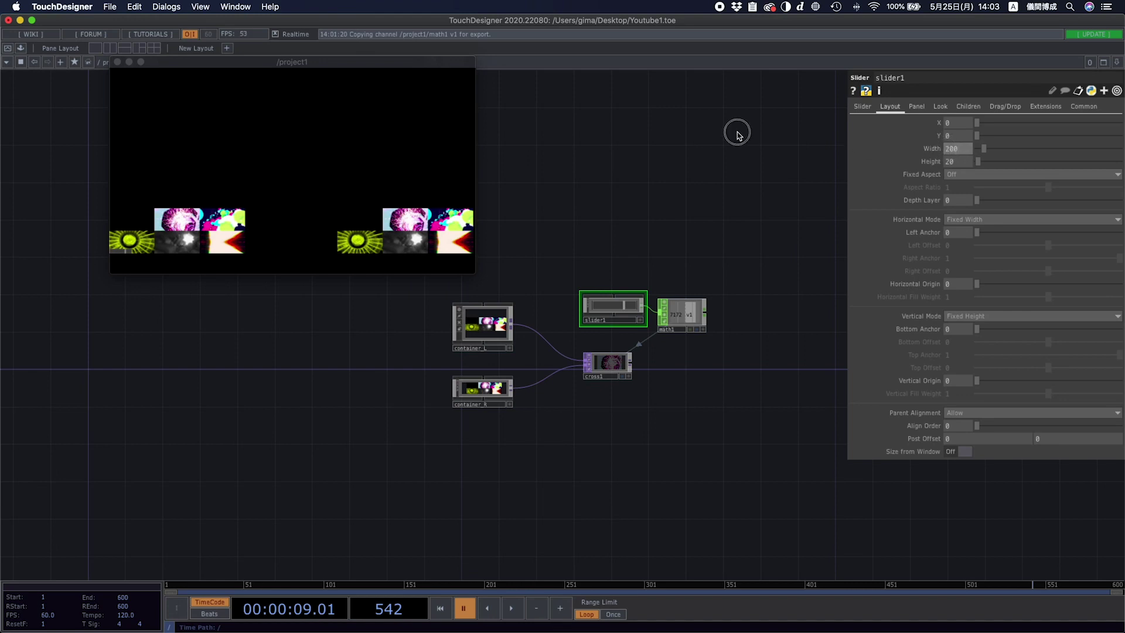
text(200)
key(Return)
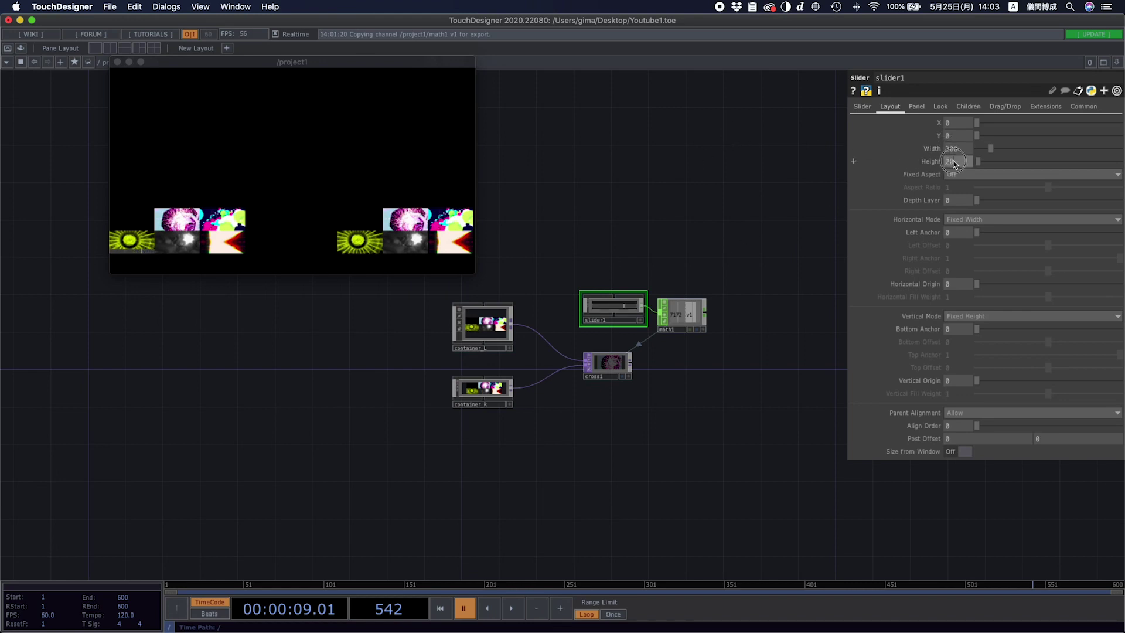
text(100)
key(Return)
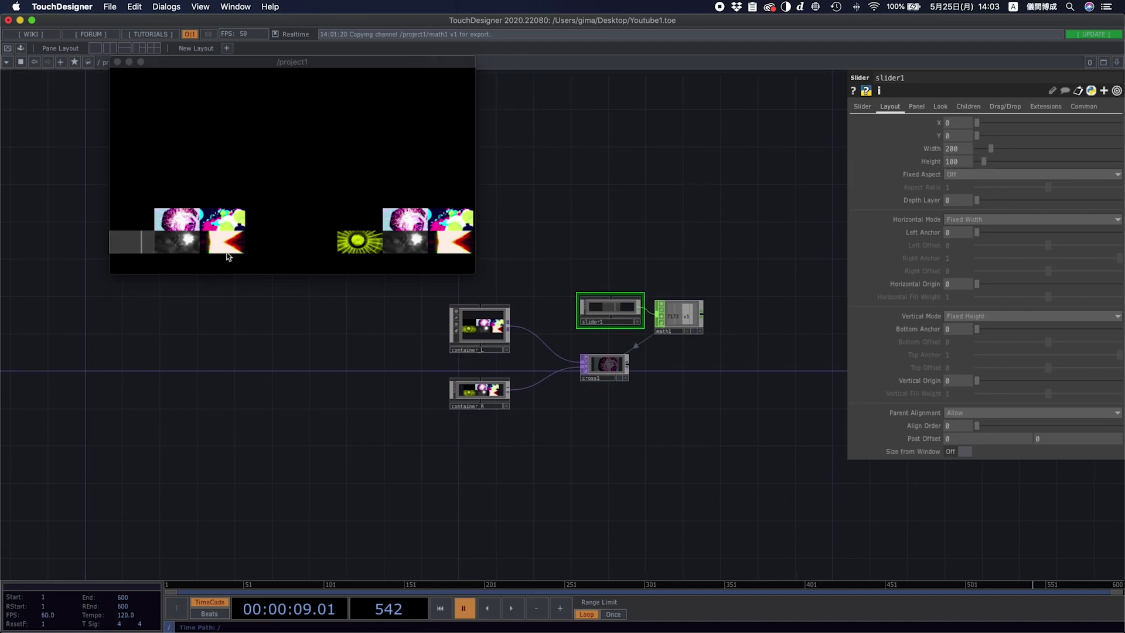
- Resize slider1 to width 400 and height 200 and set its X position to 606 so it fills the gap between the decks
drag(990, 123, 1033, 125)
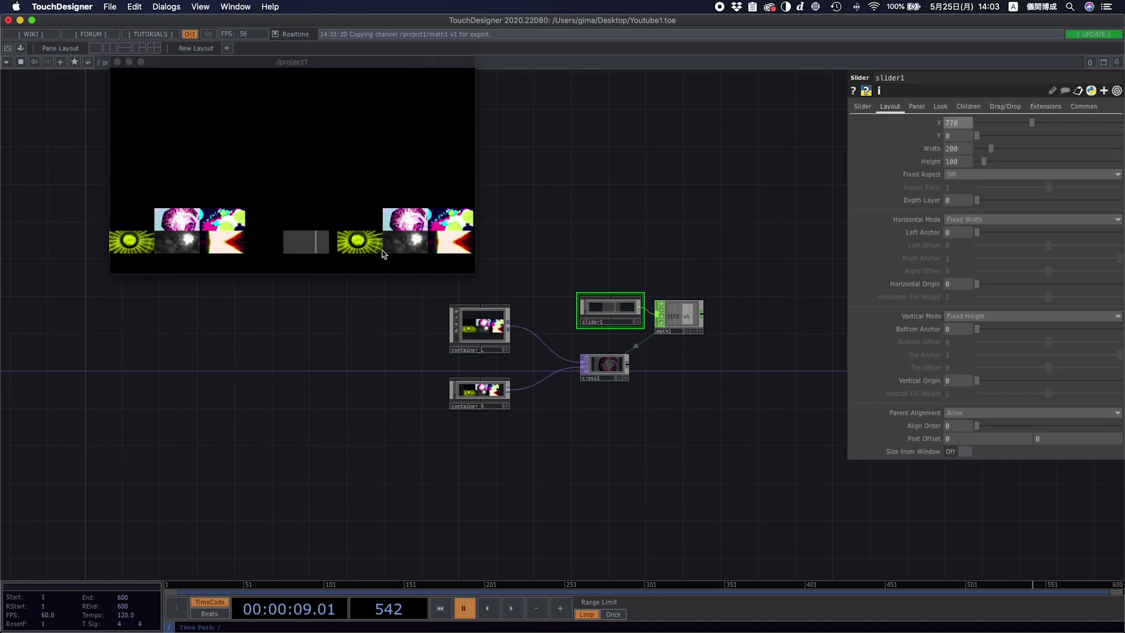
click(949, 151)
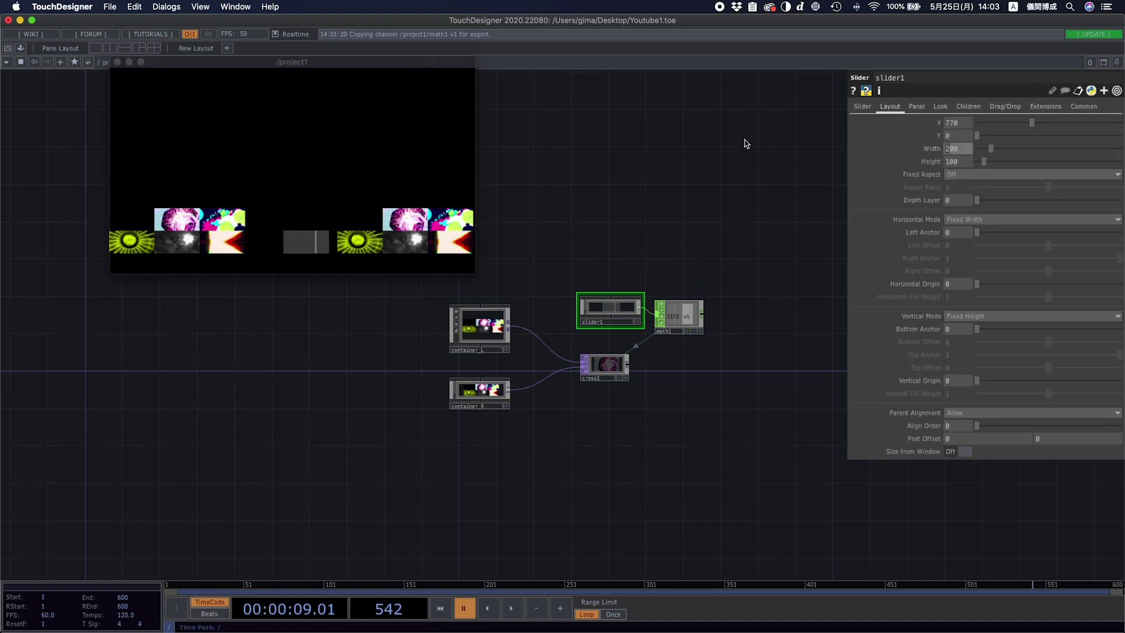
key(Return)
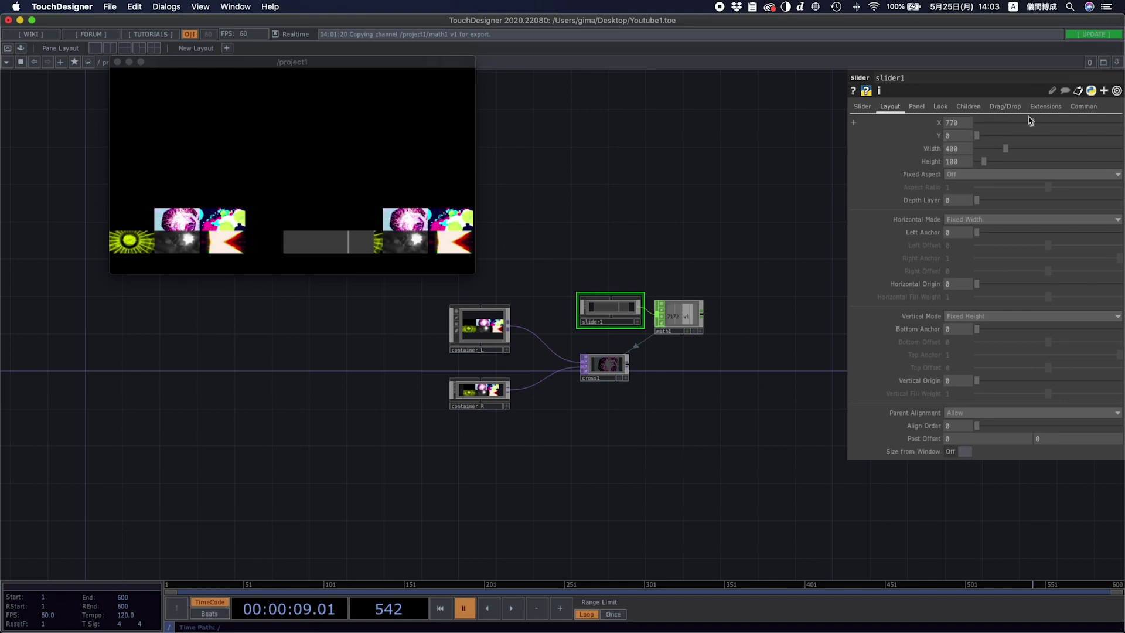
drag(1032, 124, 1021, 125)
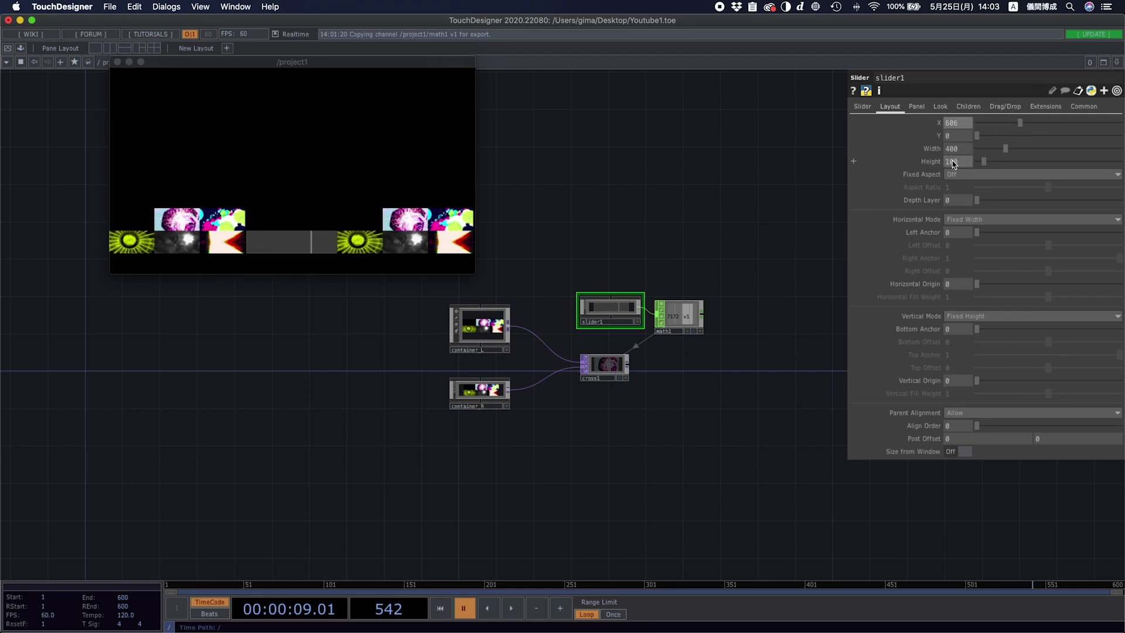
drag(953, 164, 948, 165)
drag(493, 108, 493, 108)
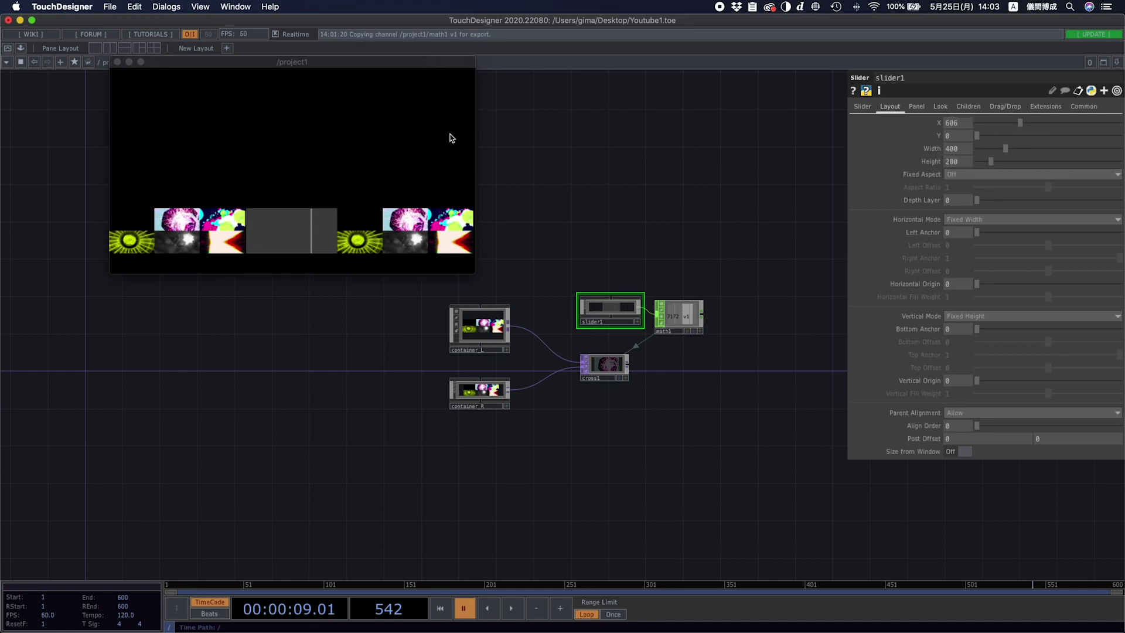
- Test the crossfade by moving the slider handle toward container_L's side in the floating panel
drag(313, 231, 270, 235)
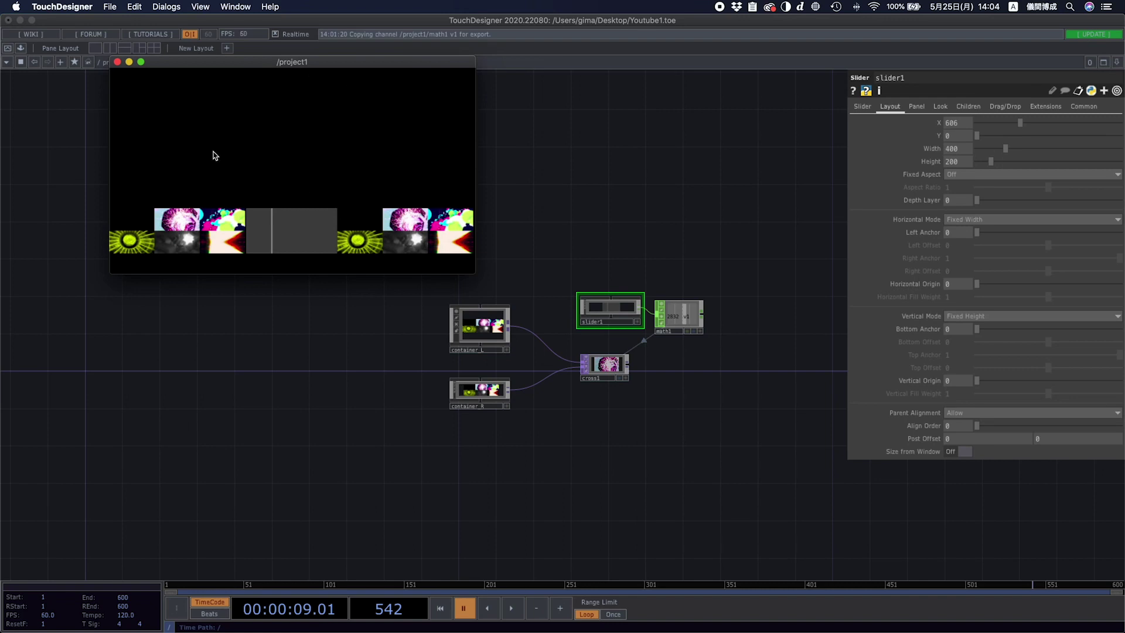
click(464, 605)
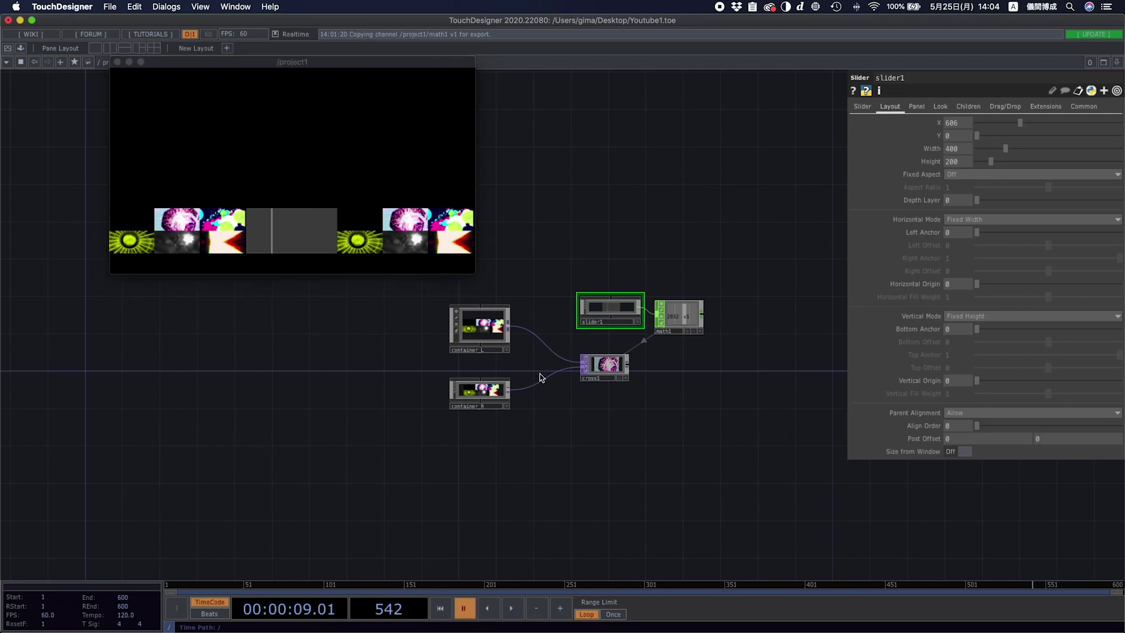
- Add an OP Viewer component to project1's network and place it above container_L
drag(662, 430, 664, 443)
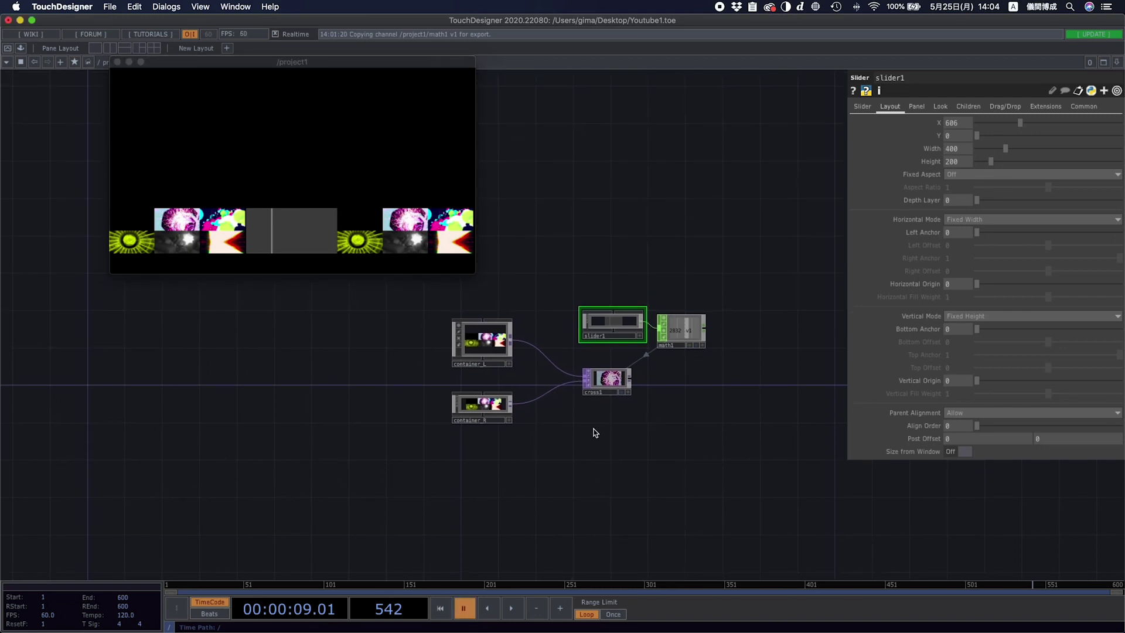
drag(595, 433, 668, 451)
right_click(581, 258)
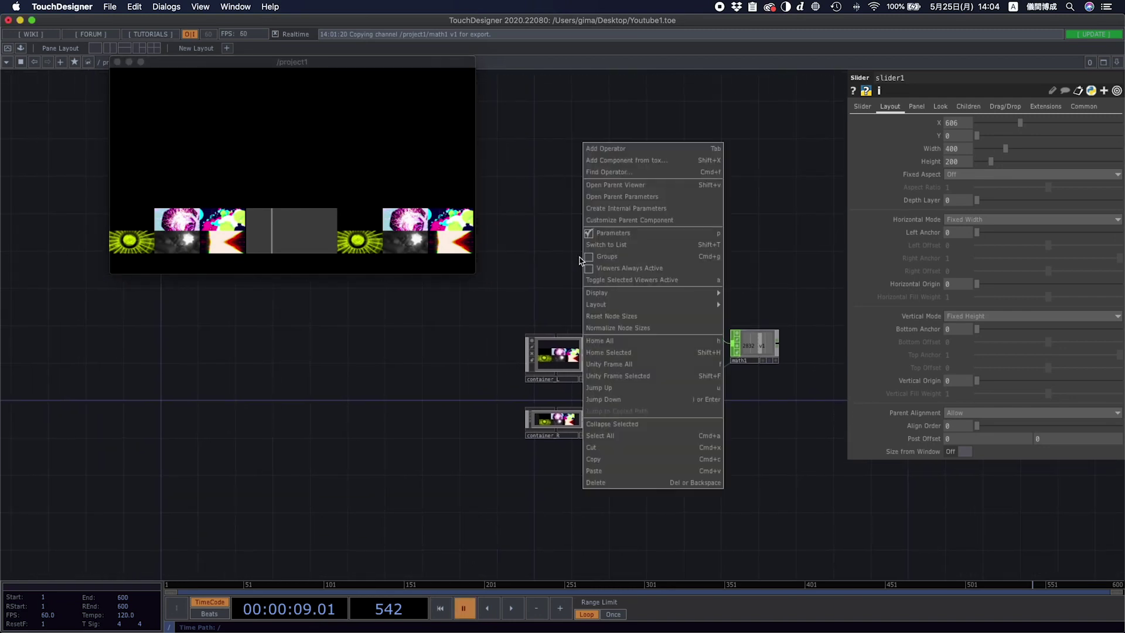
click(620, 150)
click(435, 48)
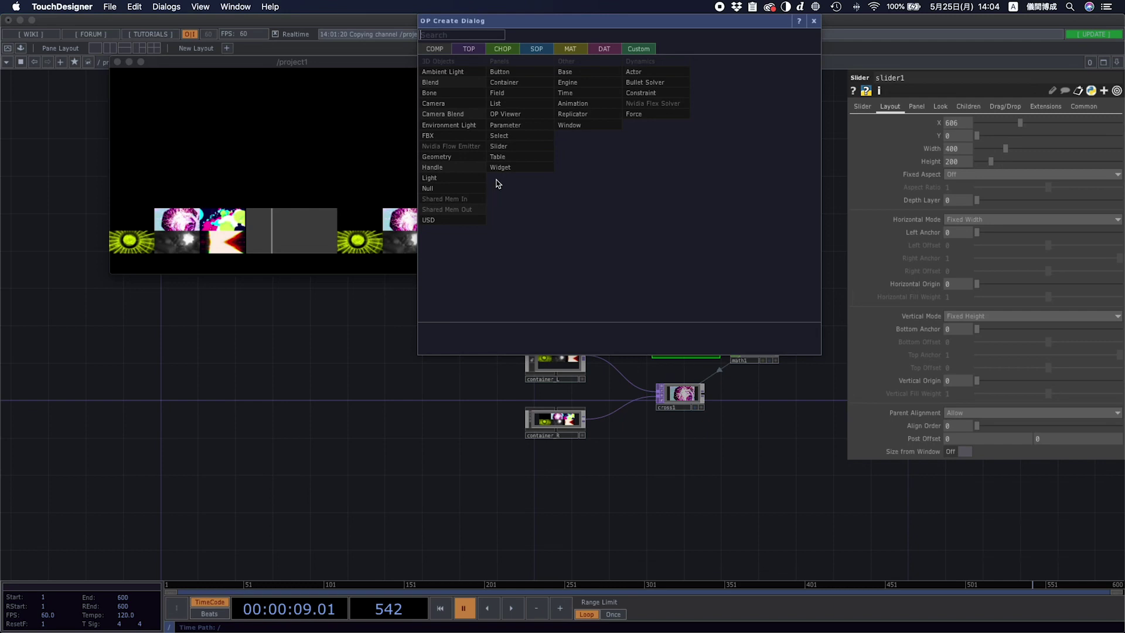
click(501, 114)
click(553, 301)
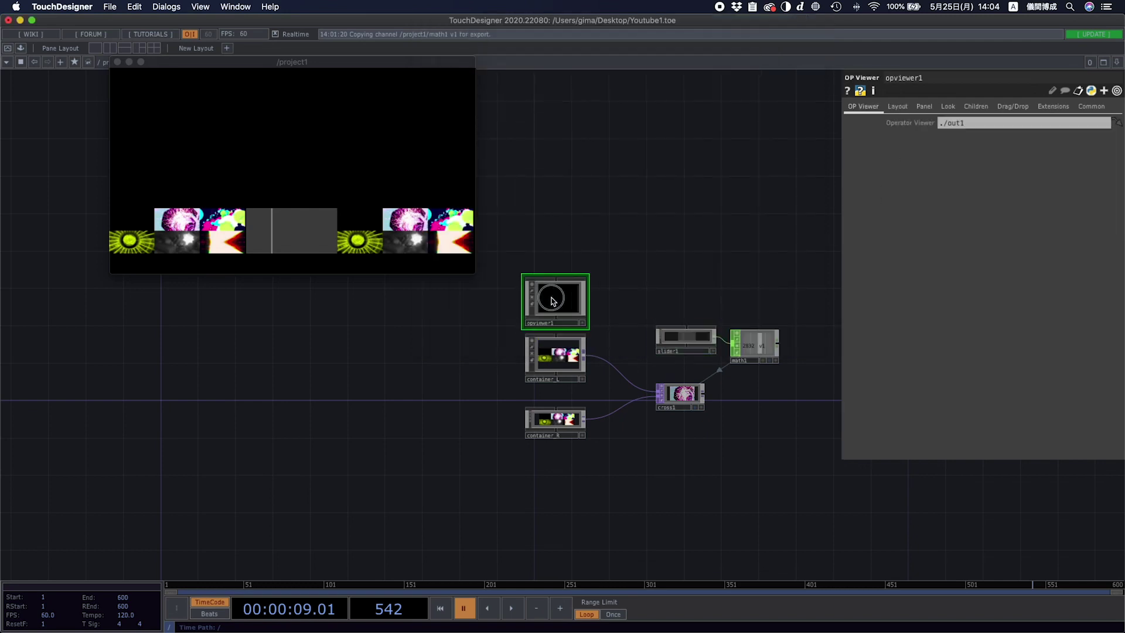
drag(560, 295, 561, 276)
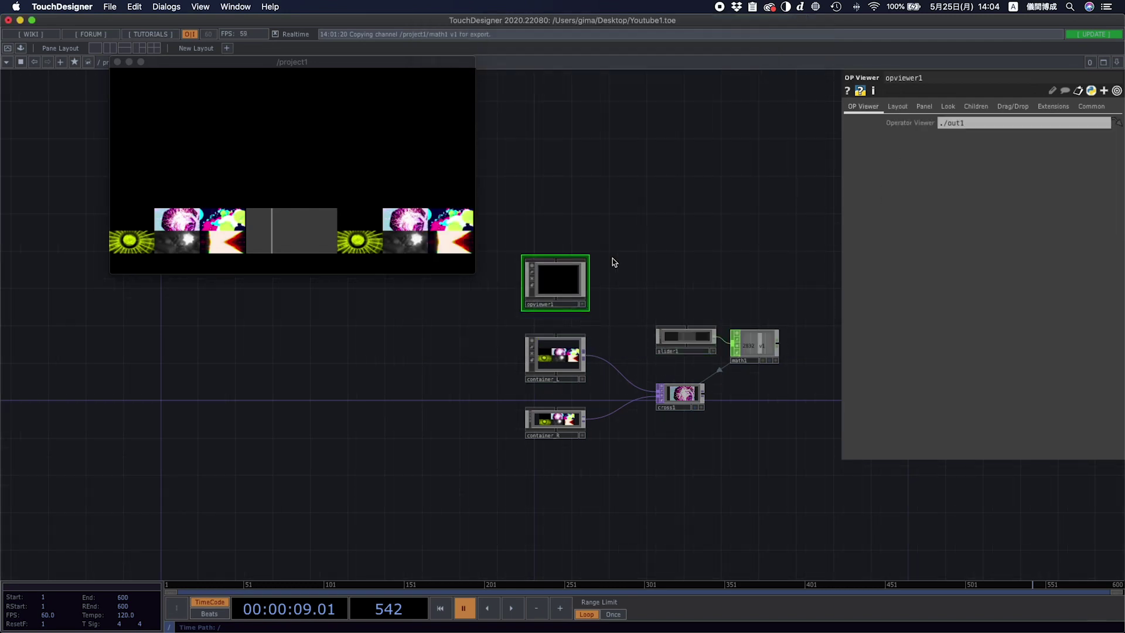
- Split the workspace into two side-by-side network panes, hide the parameters, and move the floating /project1 window down out of the way
click(948, 107)
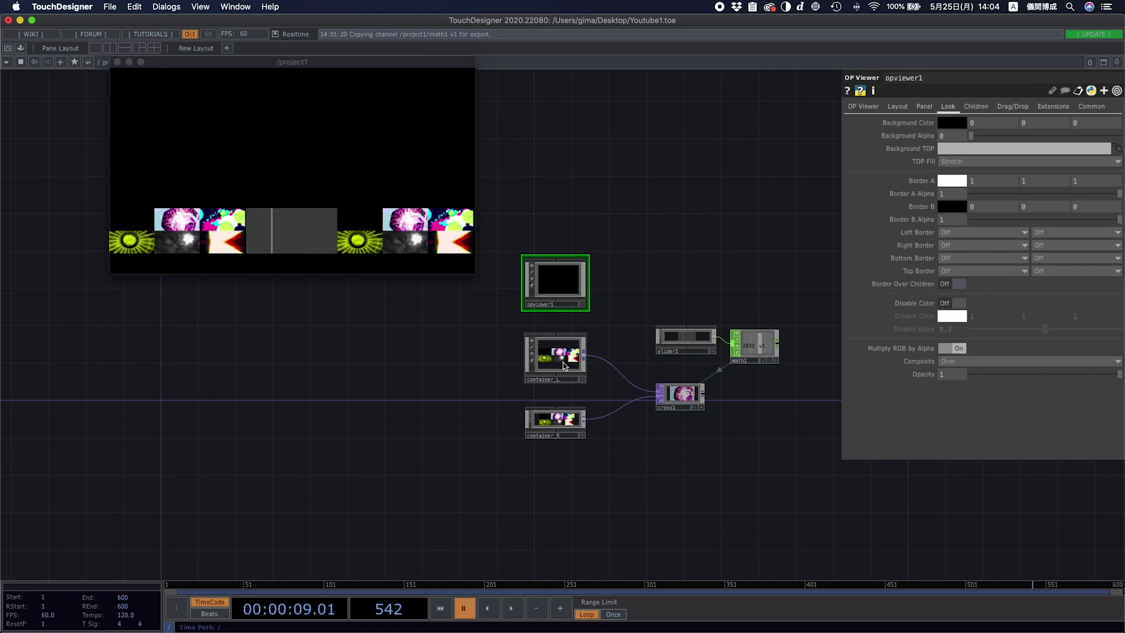
drag(174, 69, 305, 81)
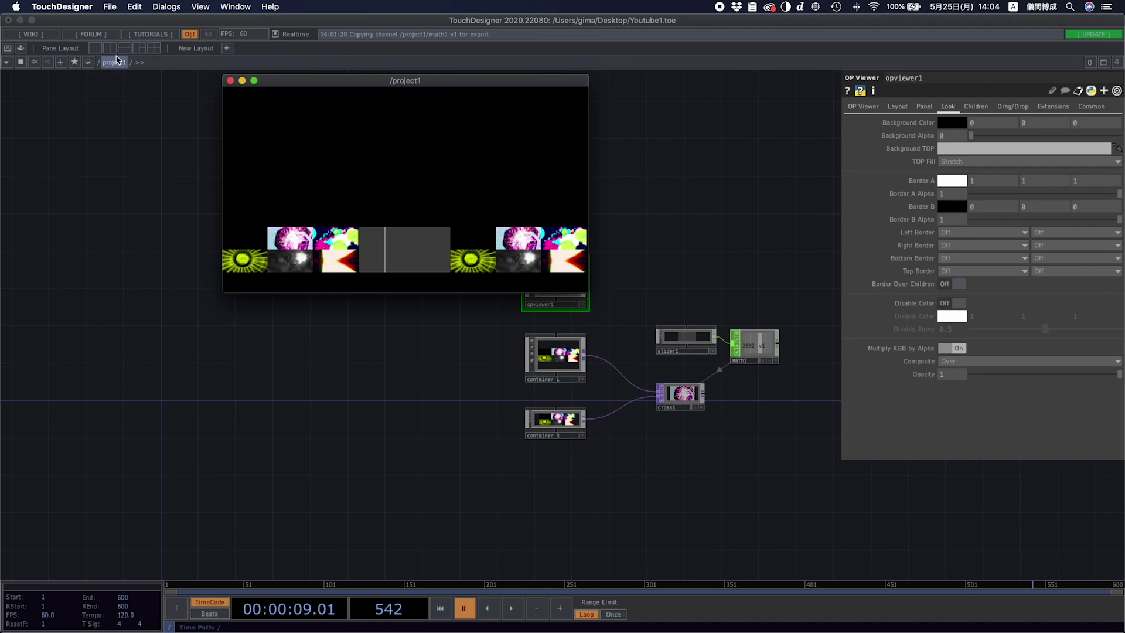
click(111, 49)
drag(331, 88, 159, 427)
key(p)
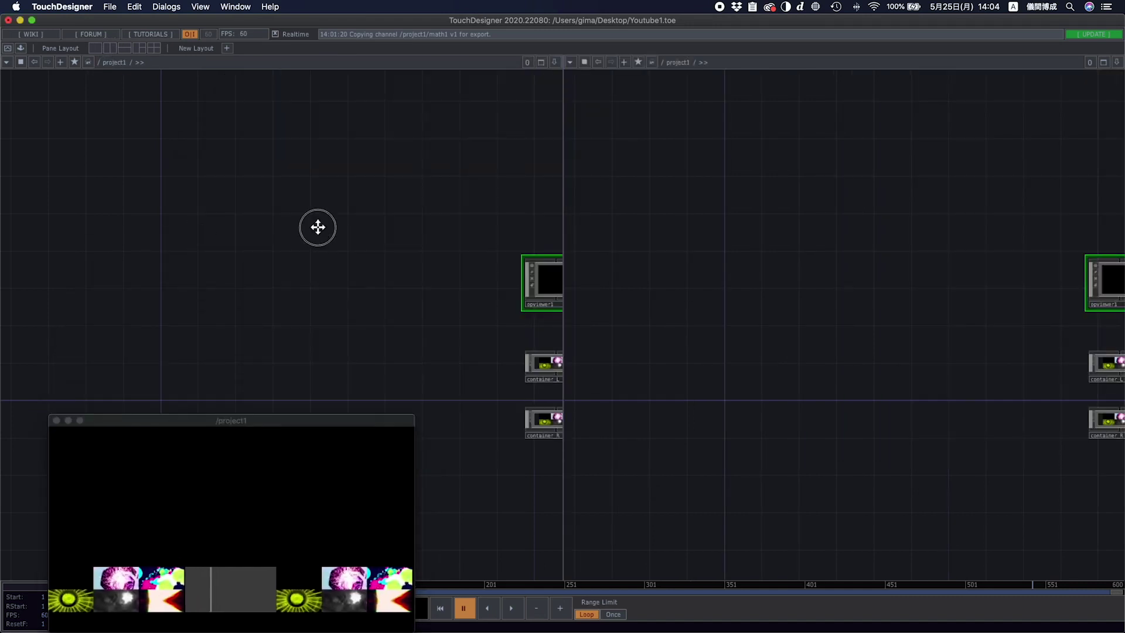
- Frame project1's nodes in both network panes and move opviewer1 slightly closer to container_L
drag(317, 227, 157, 153)
drag(284, 200, 199, 196)
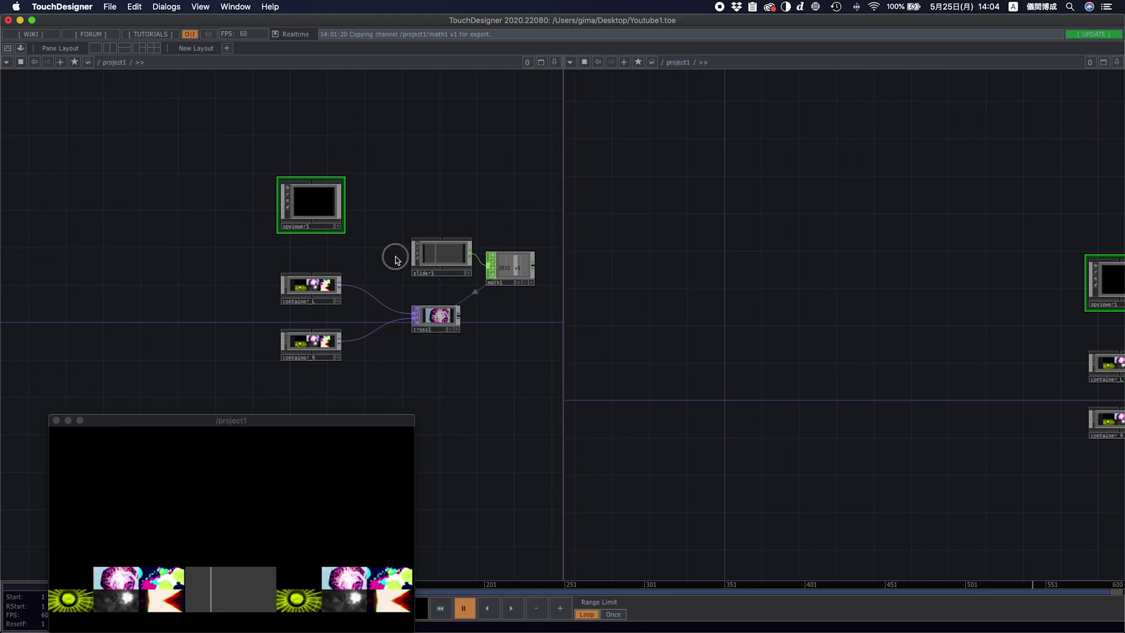
drag(317, 210, 316, 220)
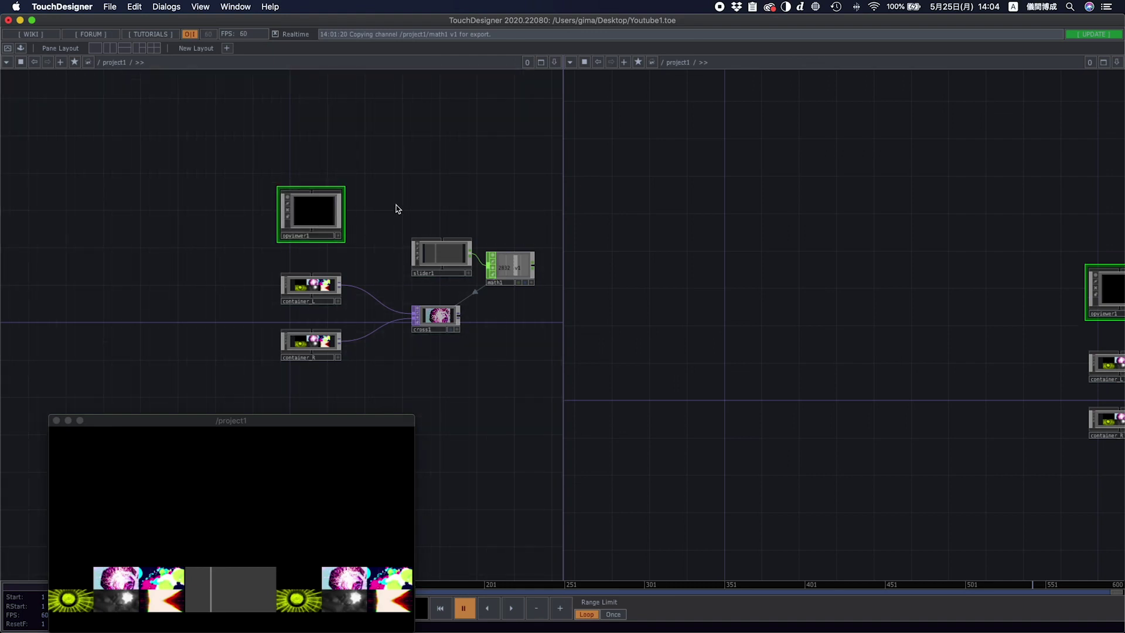
drag(917, 290, 711, 251)
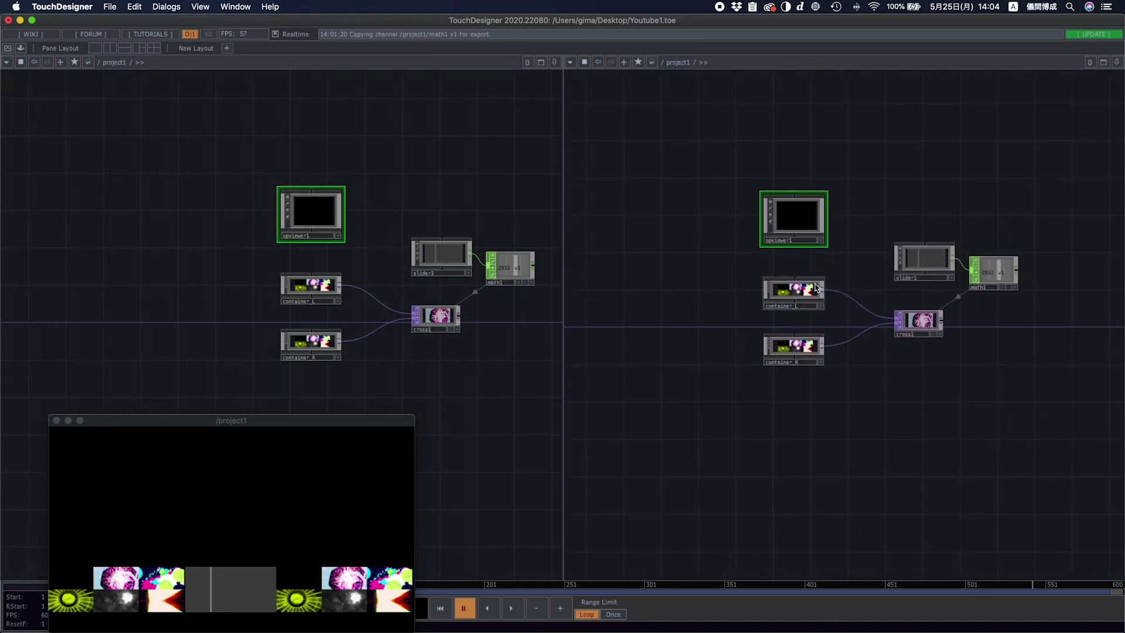
- Open container_L's network in the second pane and frame its out_L node
click(797, 295)
key(i)
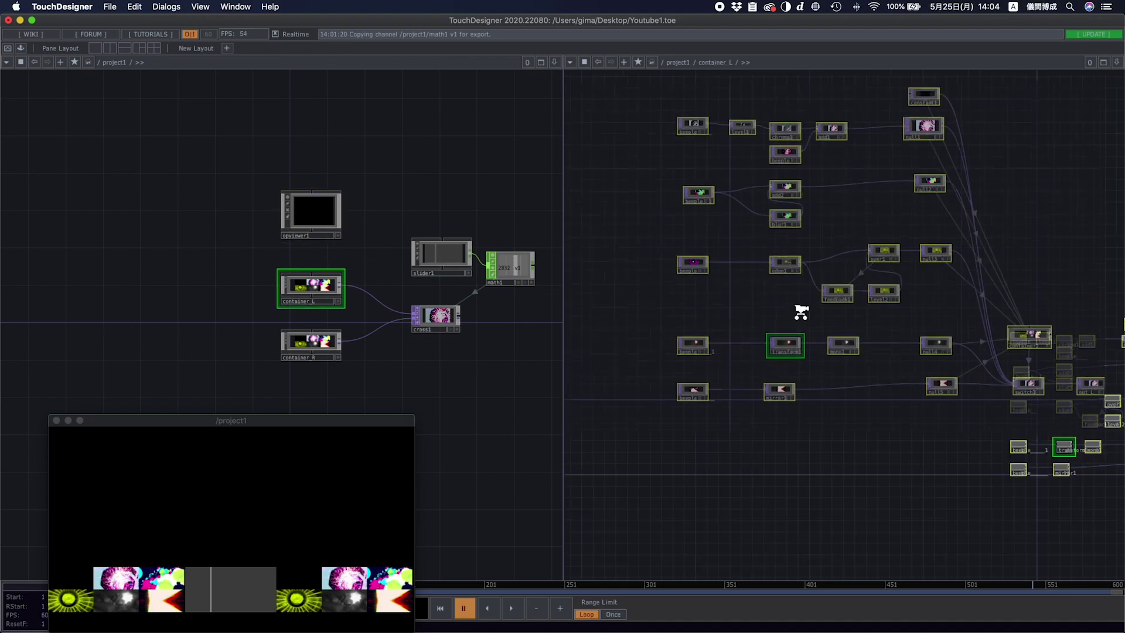
drag(913, 249, 723, 133)
scroll(922, 482, up, 4)
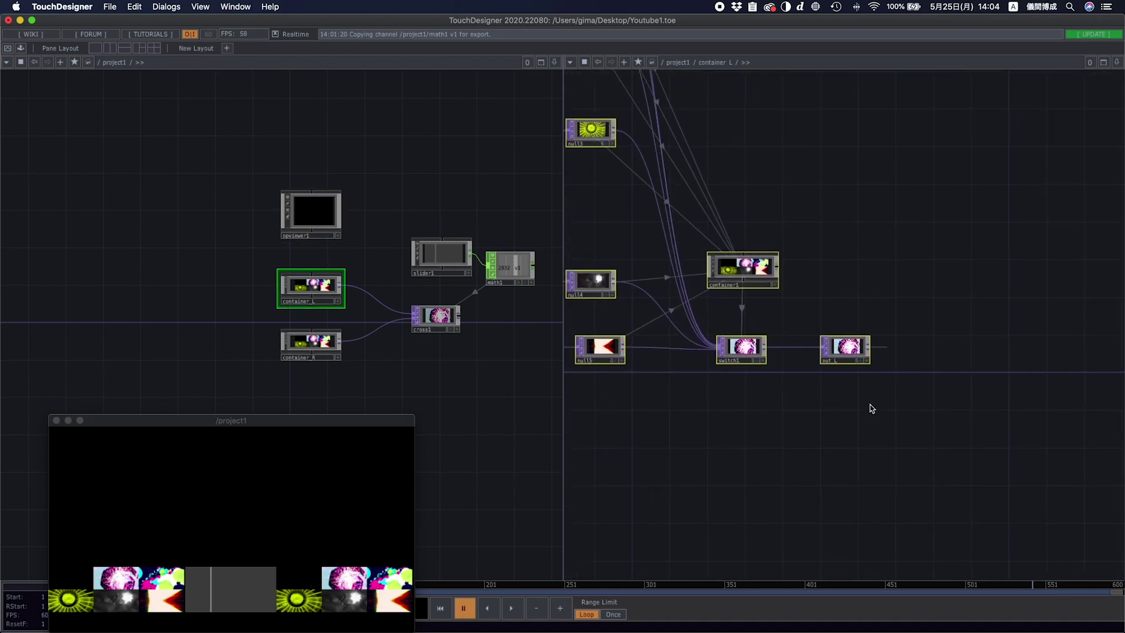
drag(859, 373, 843, 379)
scroll(843, 379, up, 1)
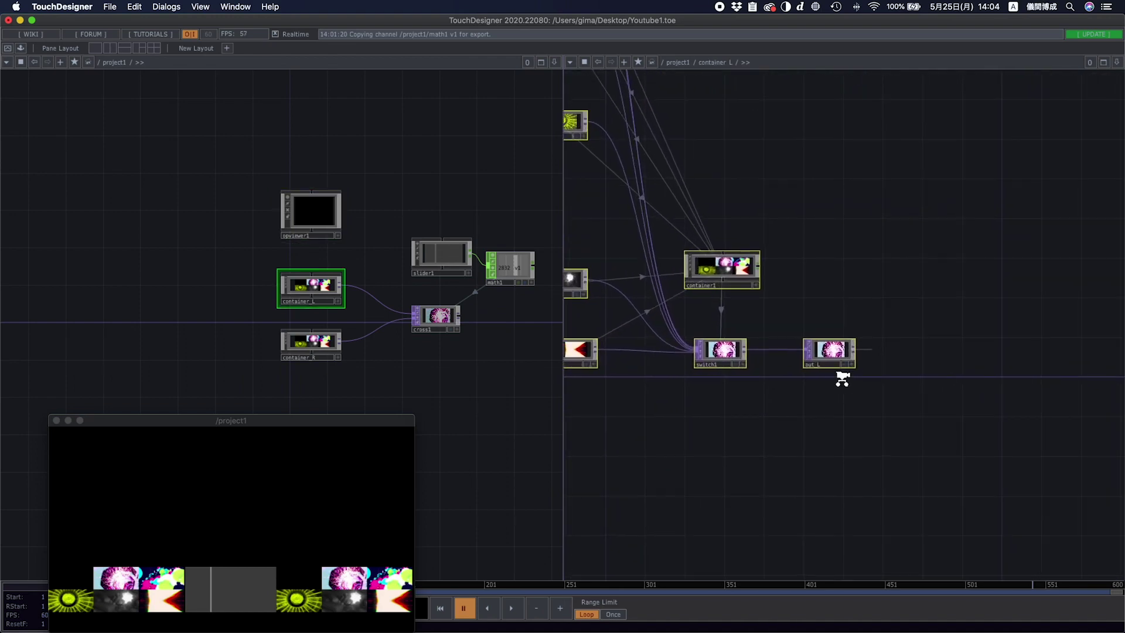
- Use container_L's out_L node as the Background TOP of opviewer1 and hide the parameters
click(330, 218)
key(p)
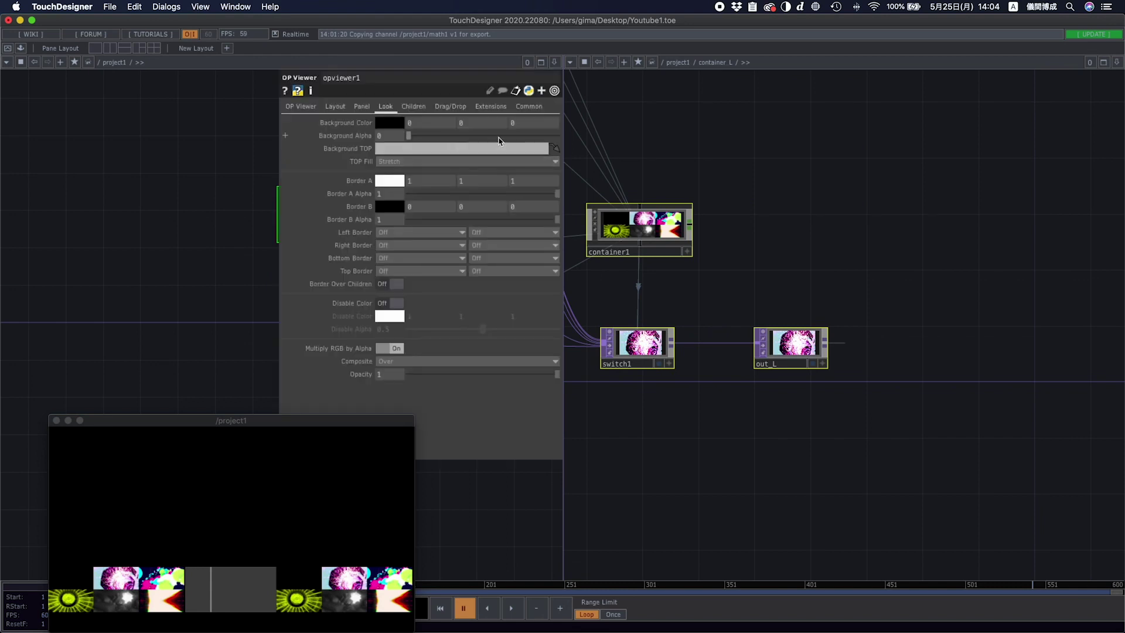
drag(791, 345, 407, 149)
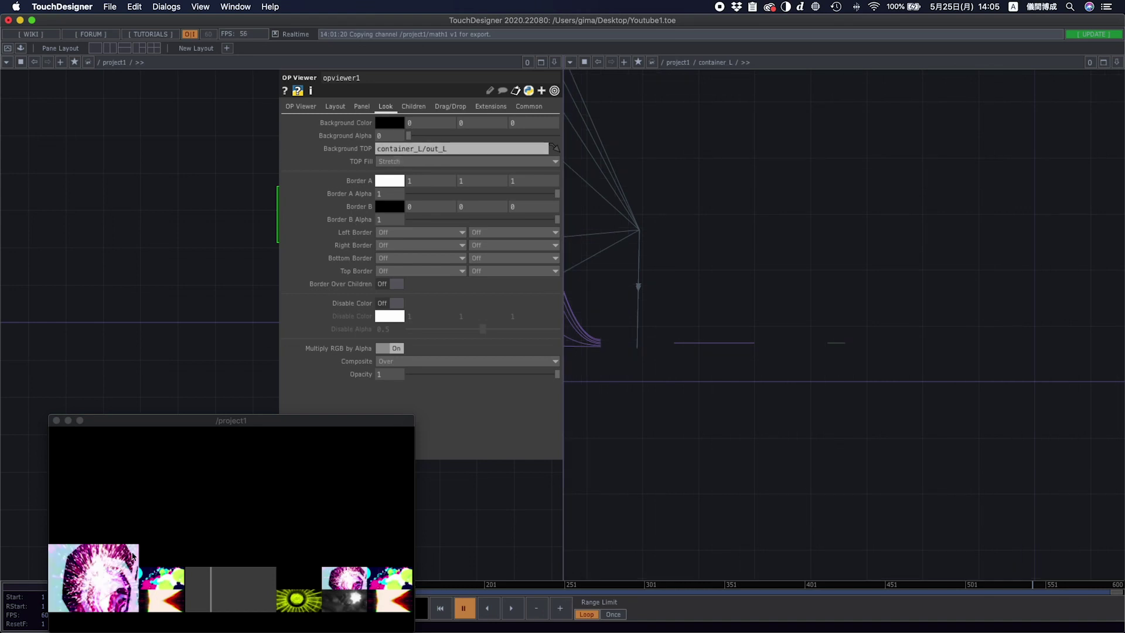
key(h)
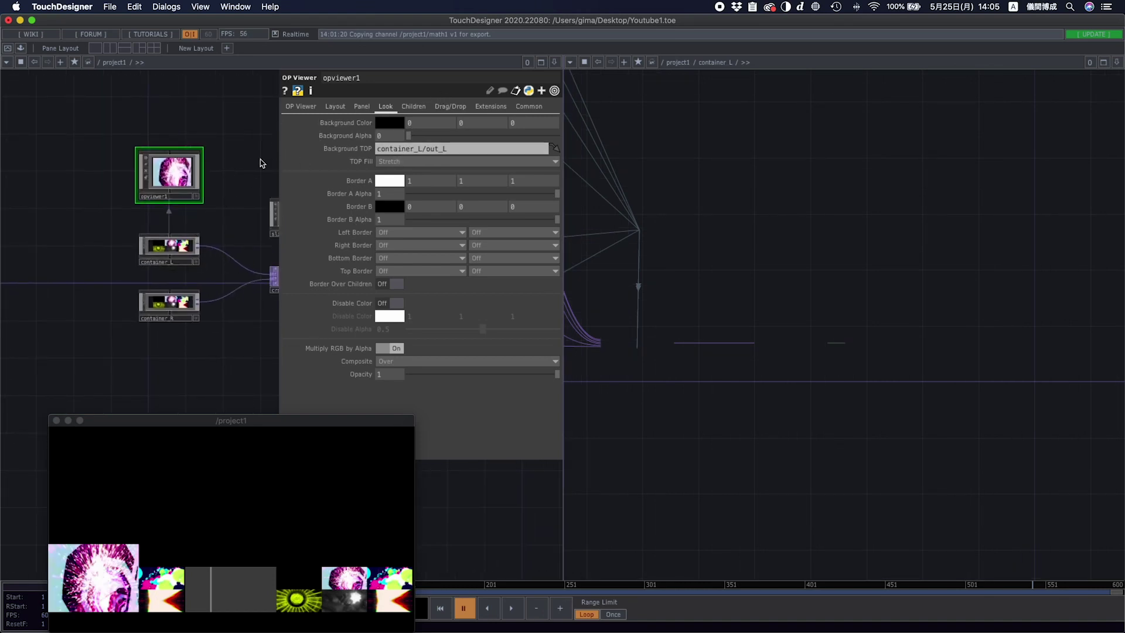
click(237, 153)
- Duplicate opviewer1 and place the copy below container_R in project1's network
click(805, 283)
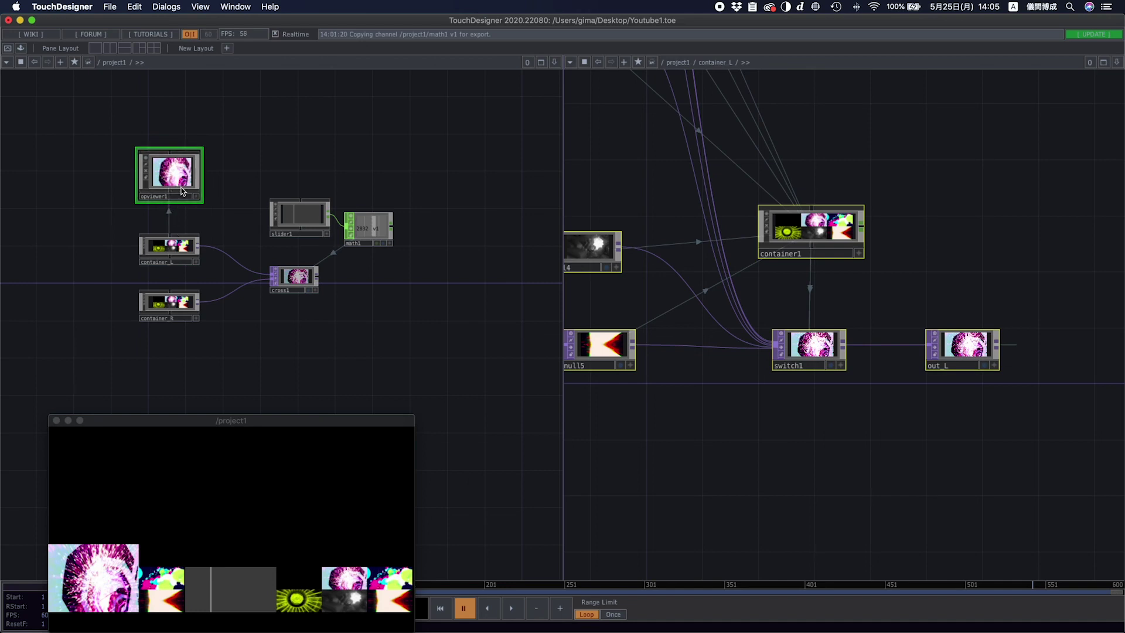
scroll(226, 296, down, 5)
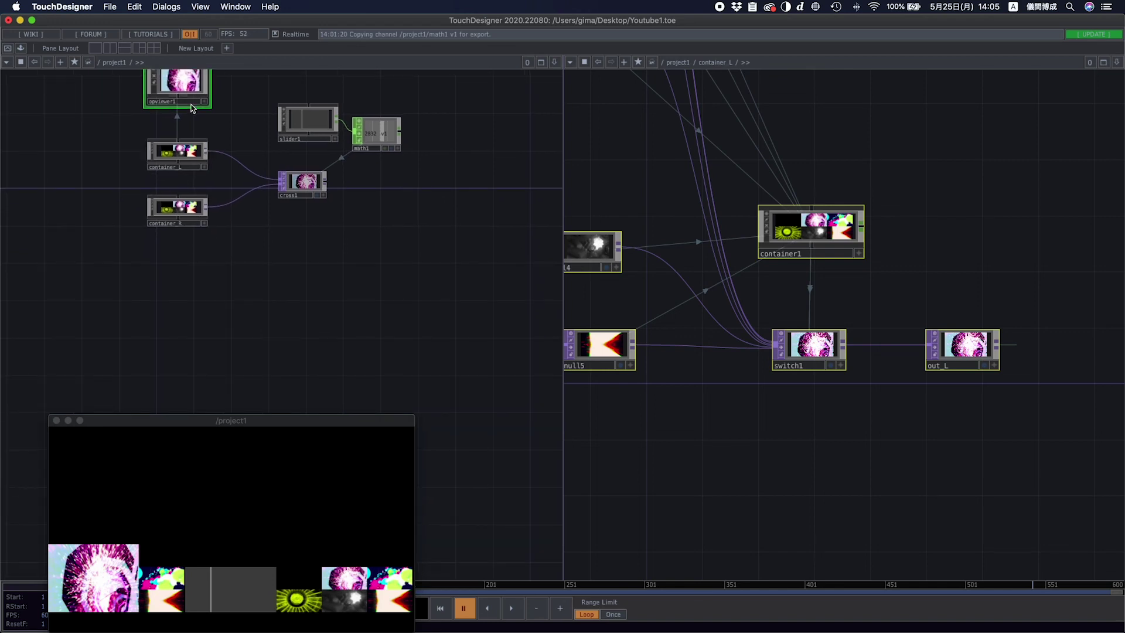
key(ctrl+v)
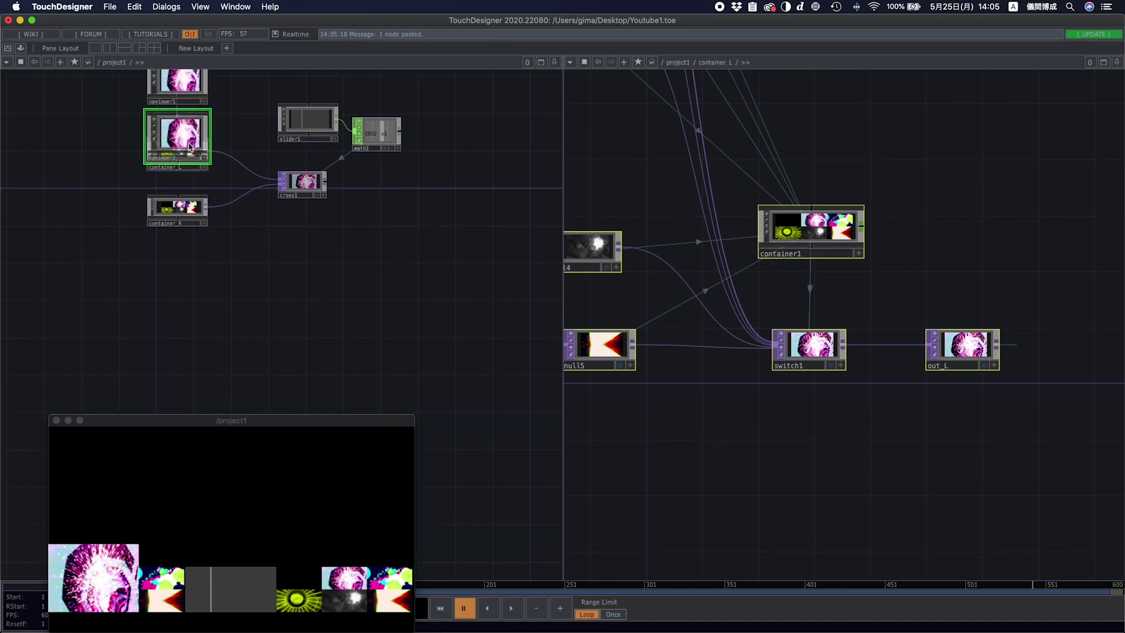
click(177, 285)
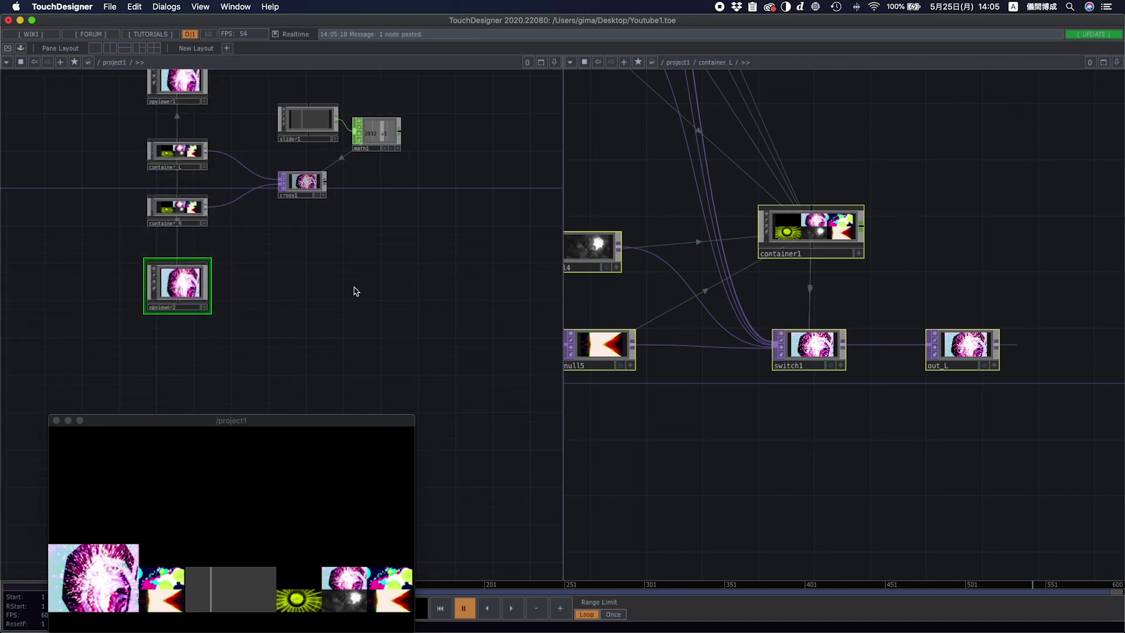
double_click(186, 285)
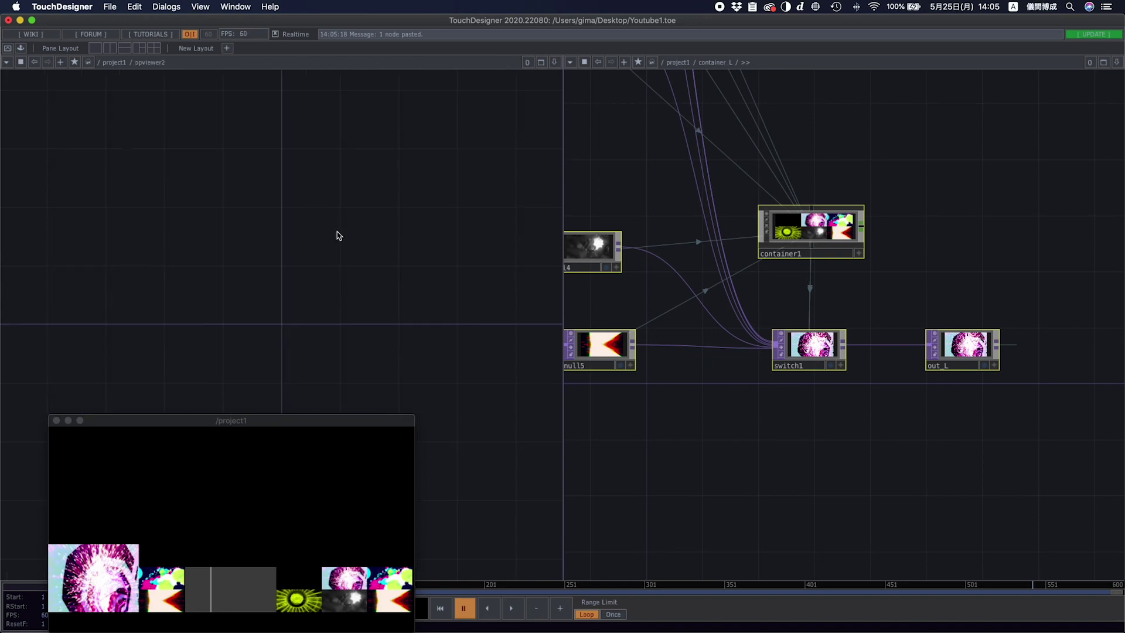
key(u)
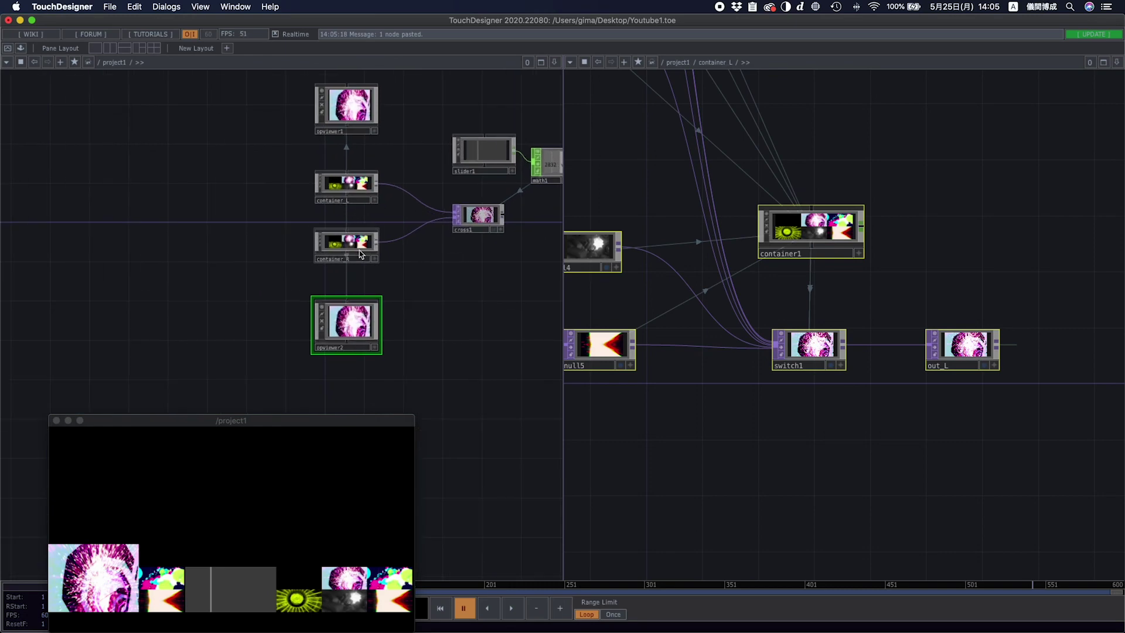
- Open container_R's network in the second pane and rename its output node as out_R
click(829, 296)
key(u)
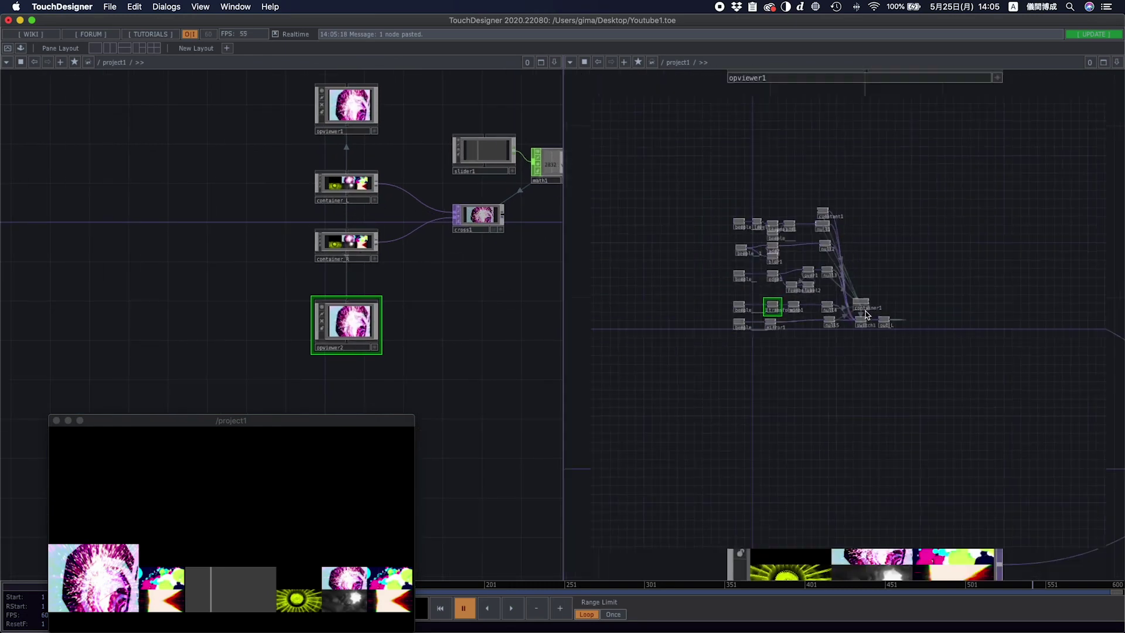
key(i)
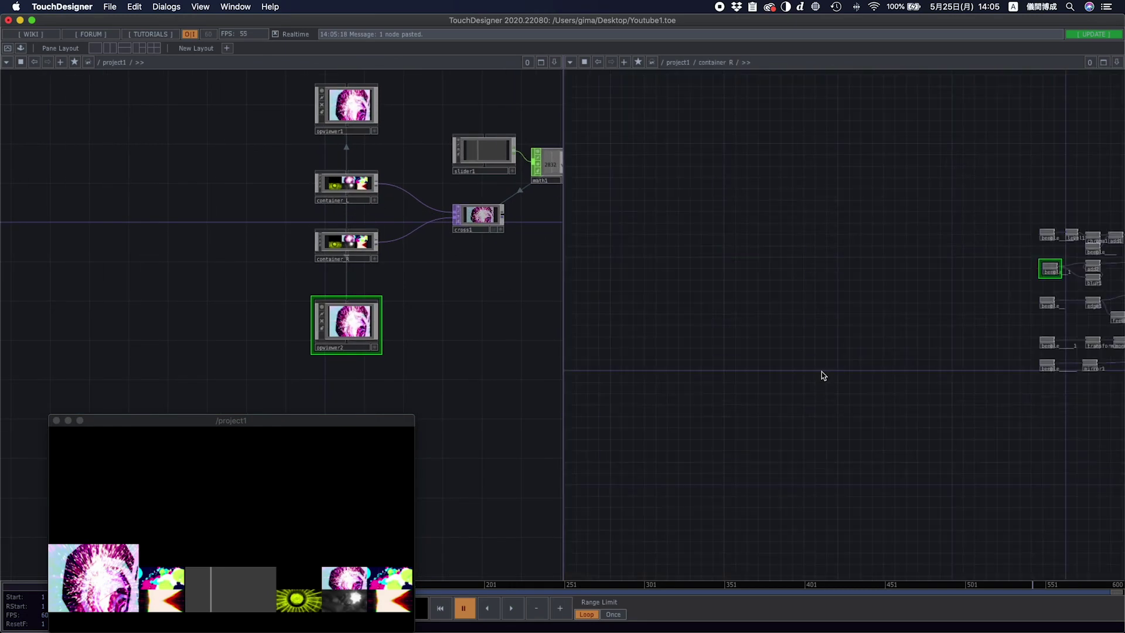
scroll(911, 382, up, 5)
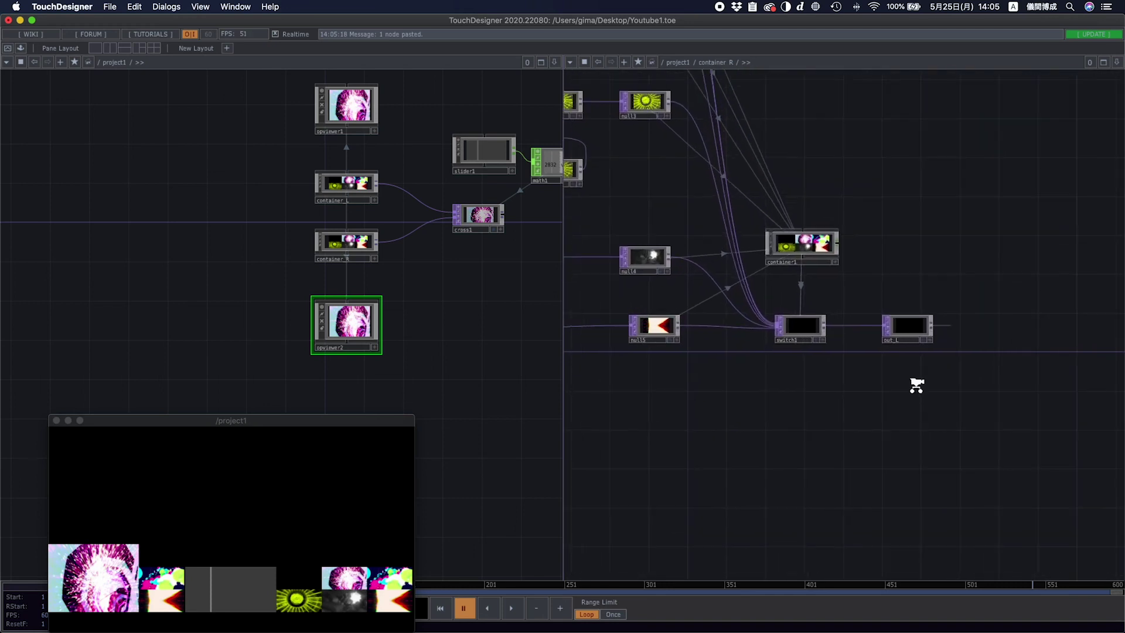
click(834, 364)
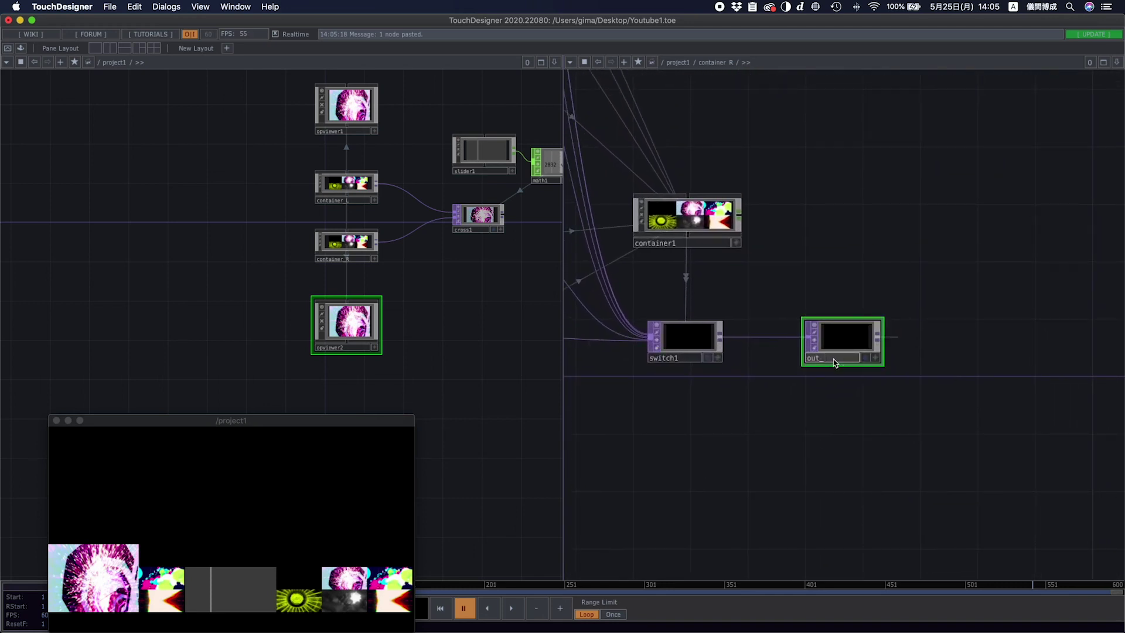
key(Return)
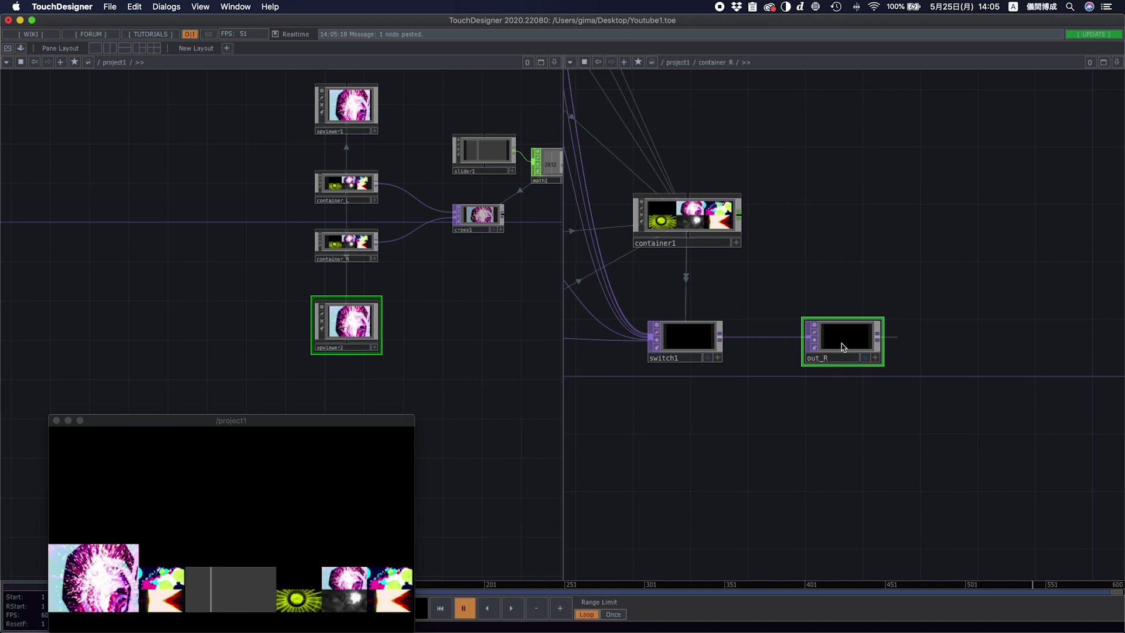
- Change opviewer2's Background TOP to container_R's out_R node and hide the parameters
click(371, 330)
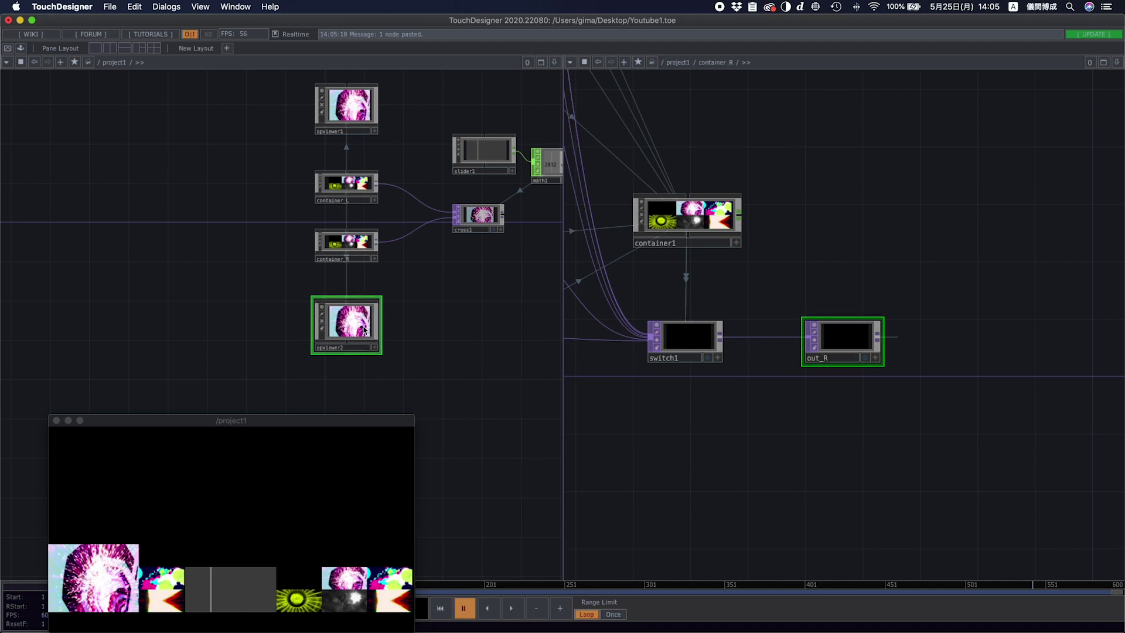
key(p)
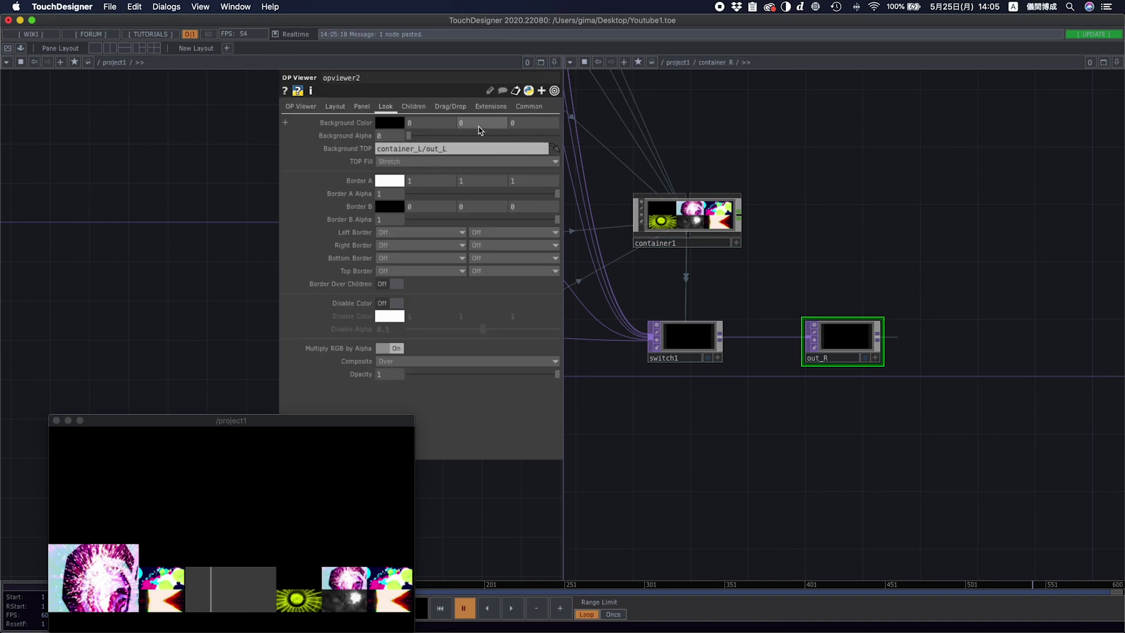
drag(841, 341, 462, 150)
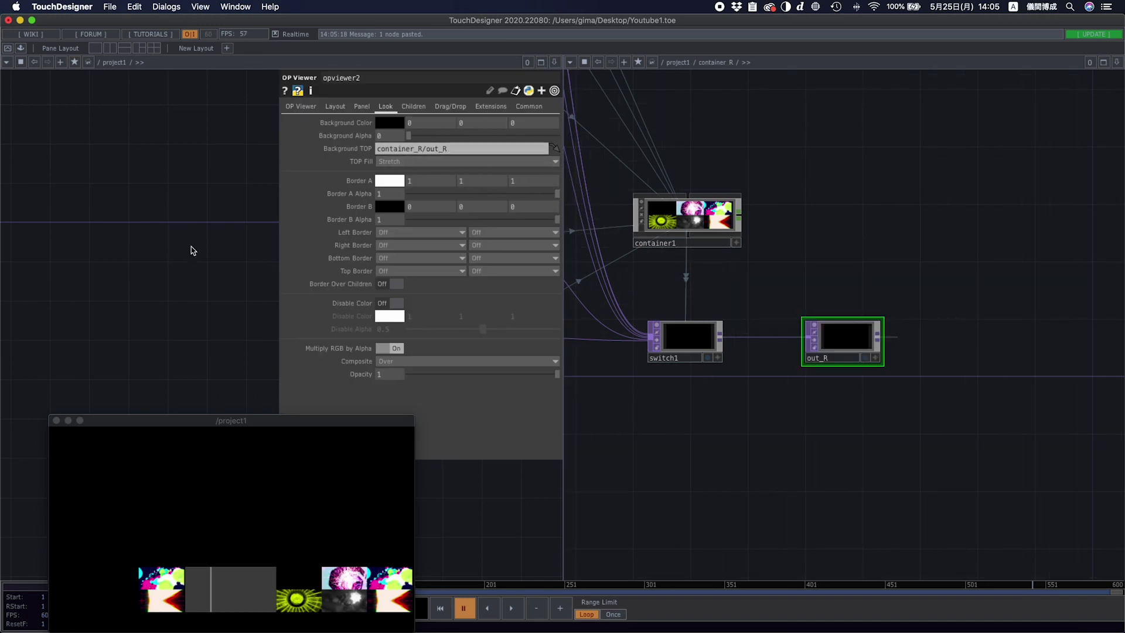
key(p)
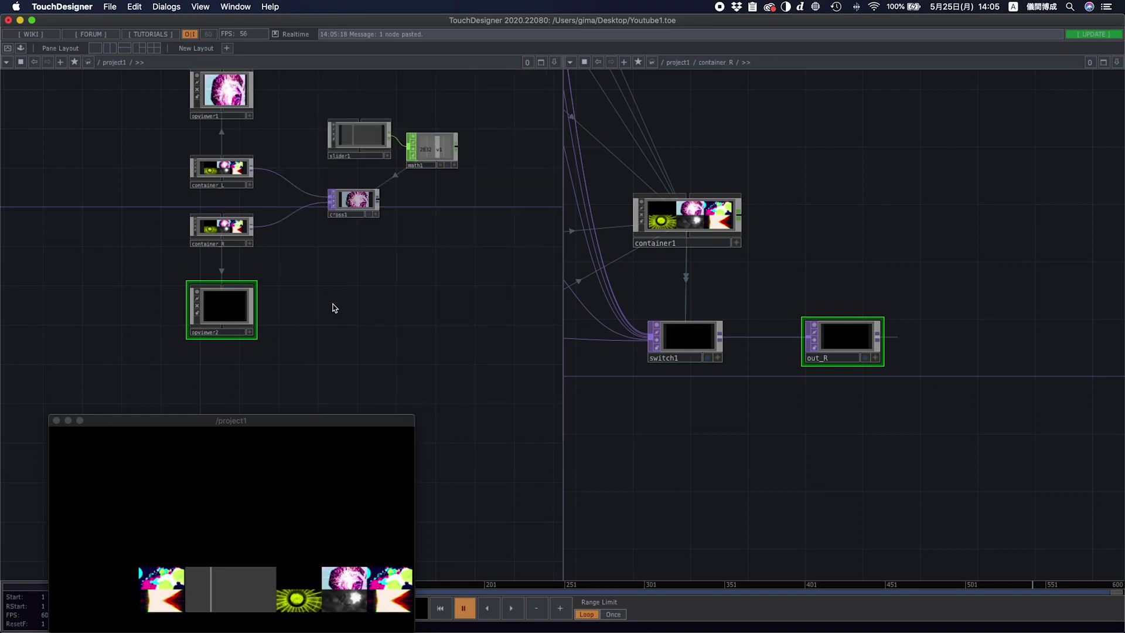
- Make container1 inside container_R interactive, choose its lower-right clip as the deck output, and switch interaction off again
scroll(335, 309, up, 3)
click(727, 227)
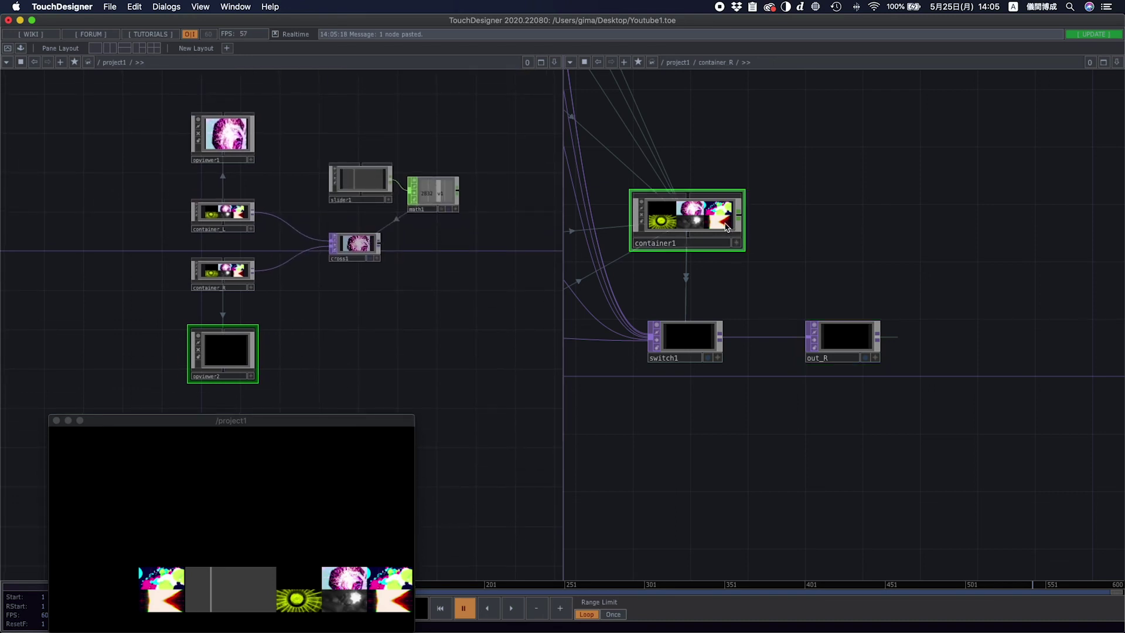
click(737, 243)
click(725, 226)
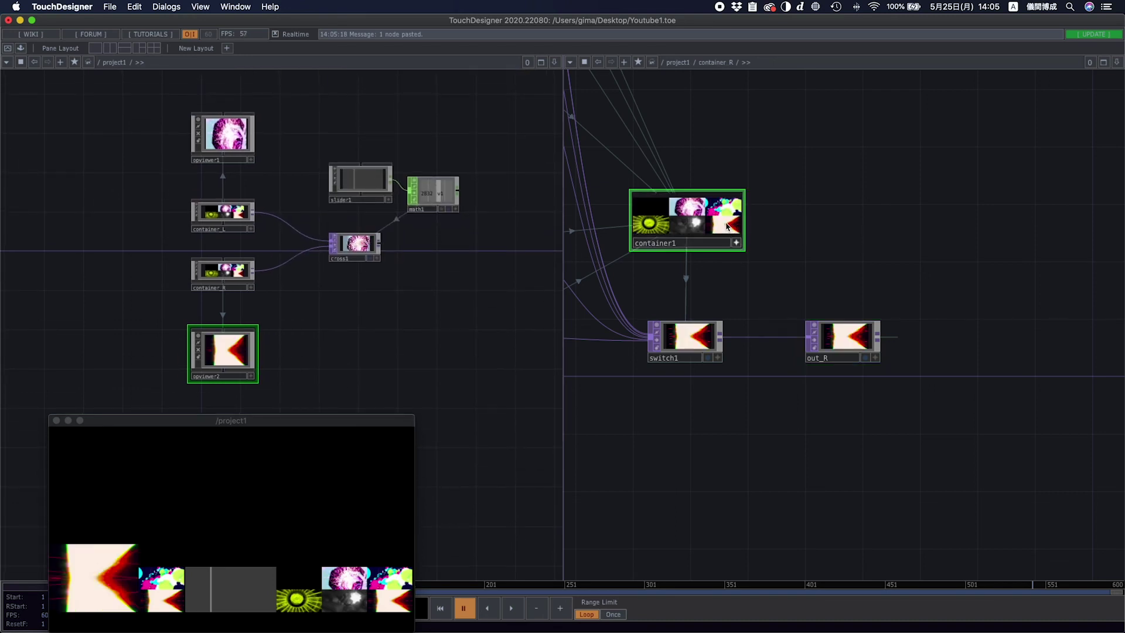
click(736, 243)
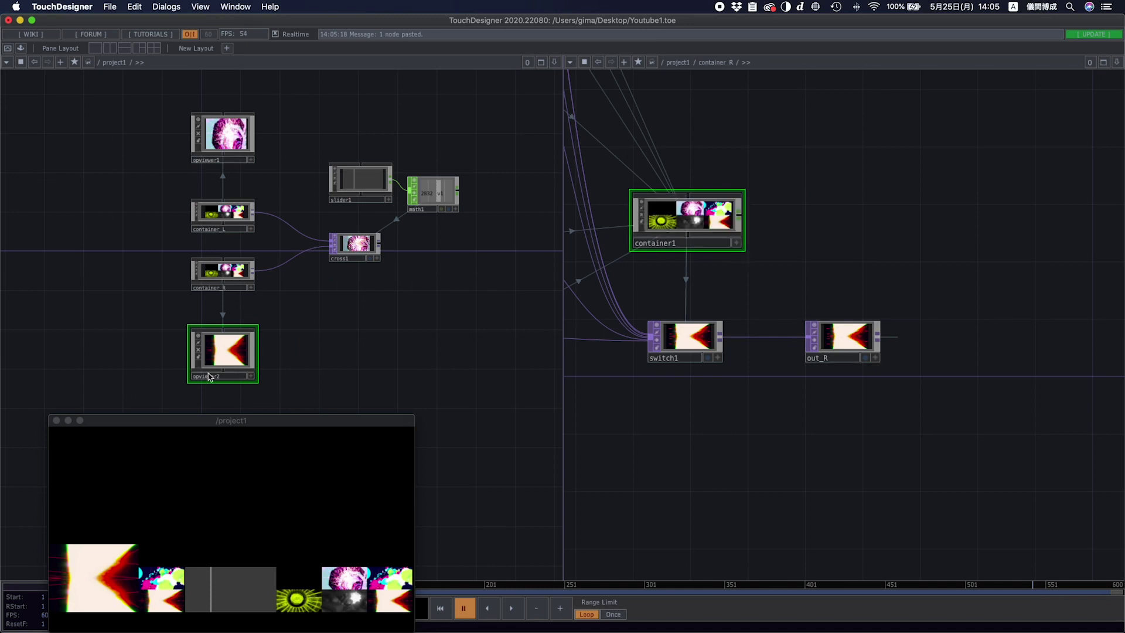
- Return to a single network pane, keep the floating /project1 window fully on screen, and go back up to project1's network
drag(321, 419, 410, 336)
drag(330, 340, 445, 416)
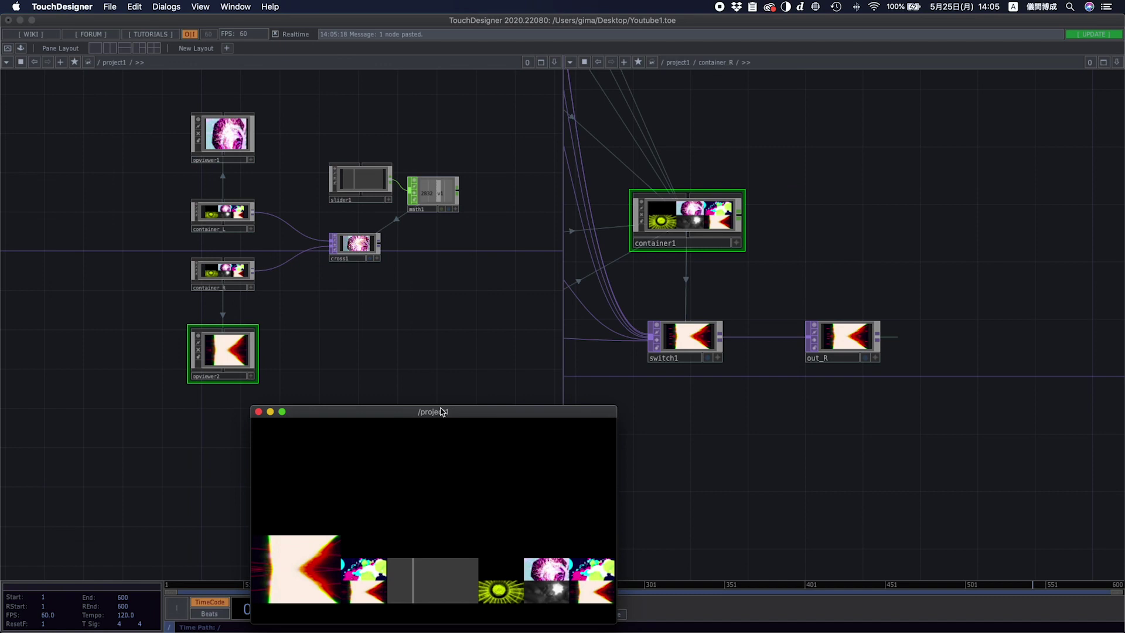
click(222, 135)
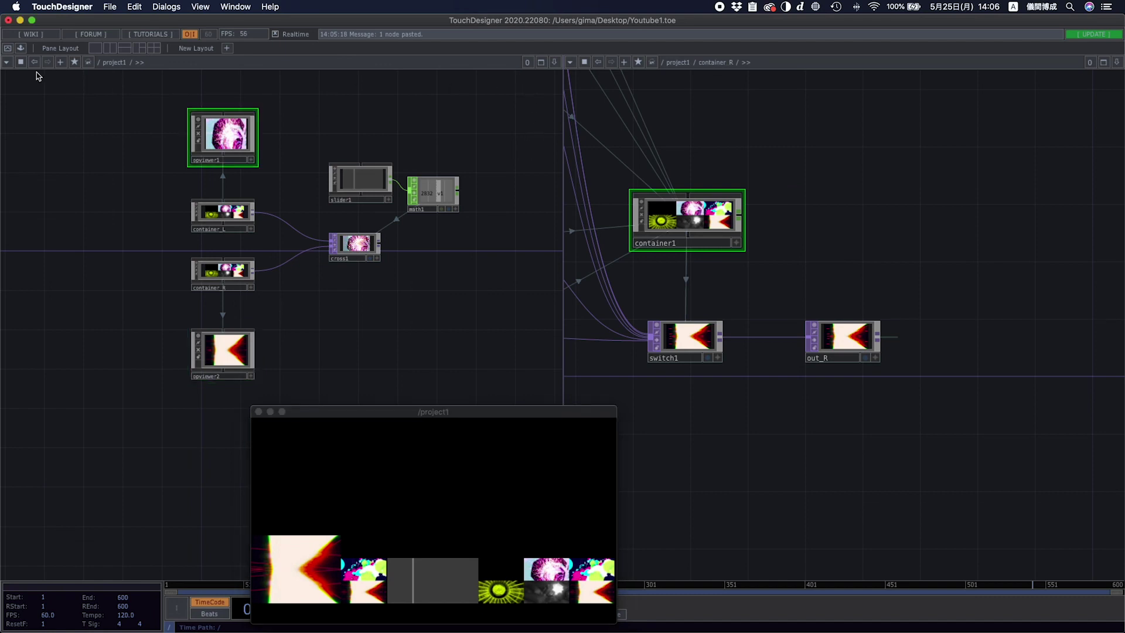
click(96, 48)
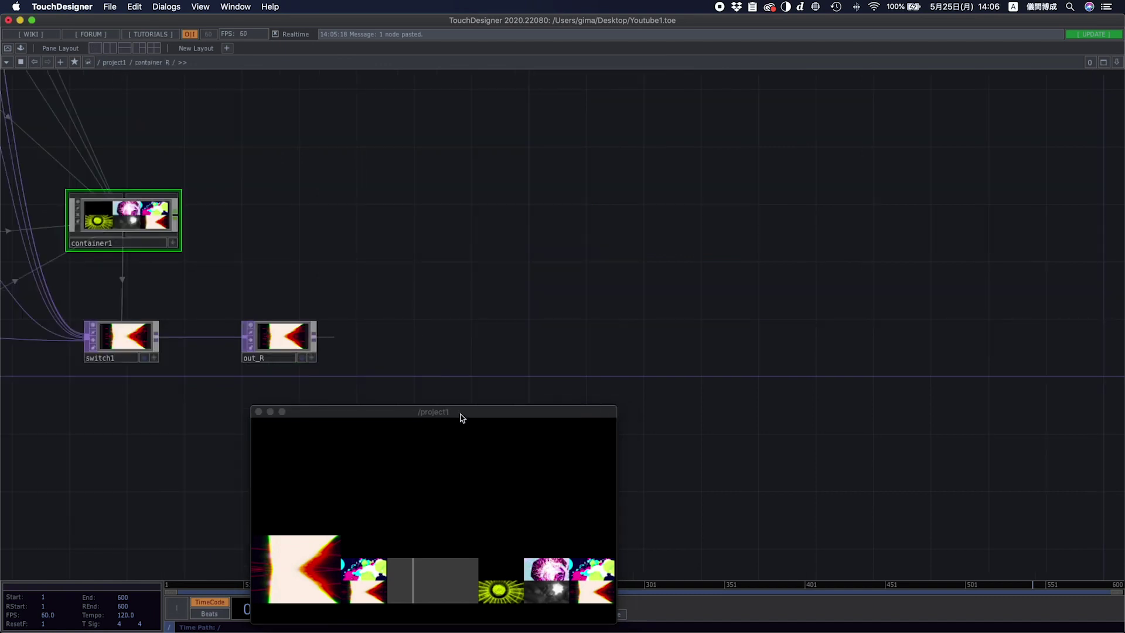
drag(461, 414, 512, 374)
drag(378, 171, 731, 199)
scroll(669, 210, down, 2)
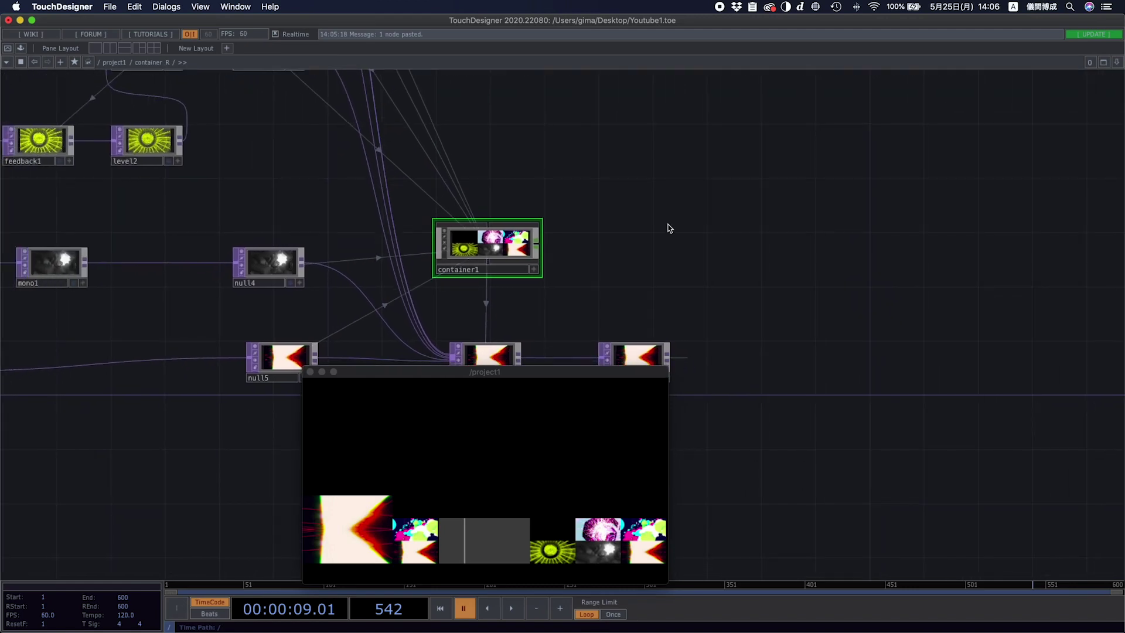
scroll(669, 228, down, 15)
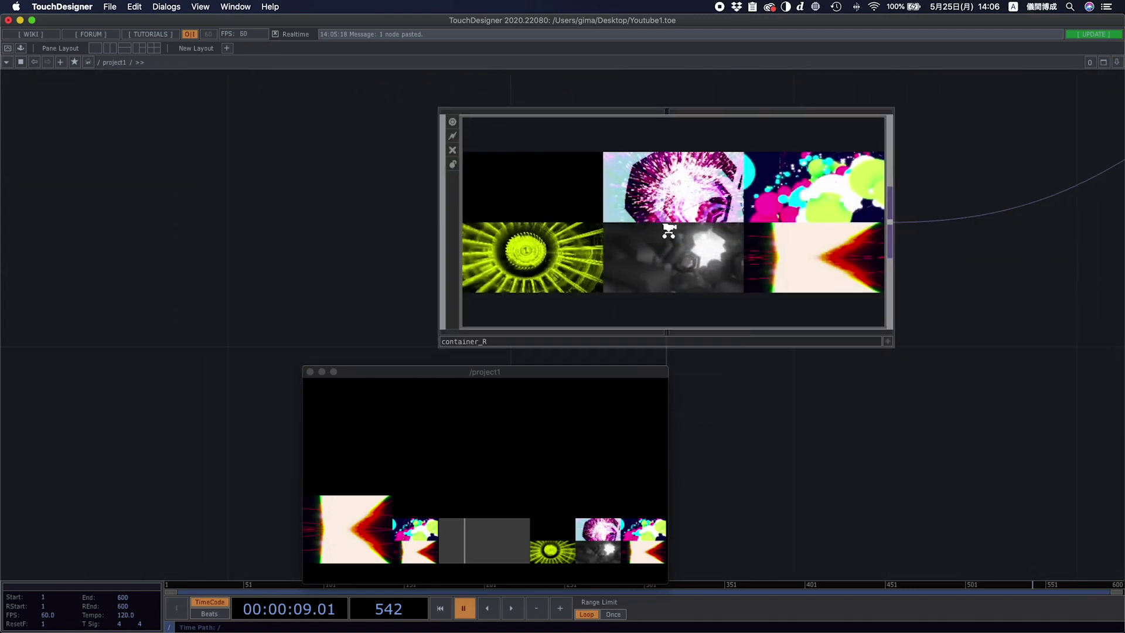
scroll(756, 223, down, 10)
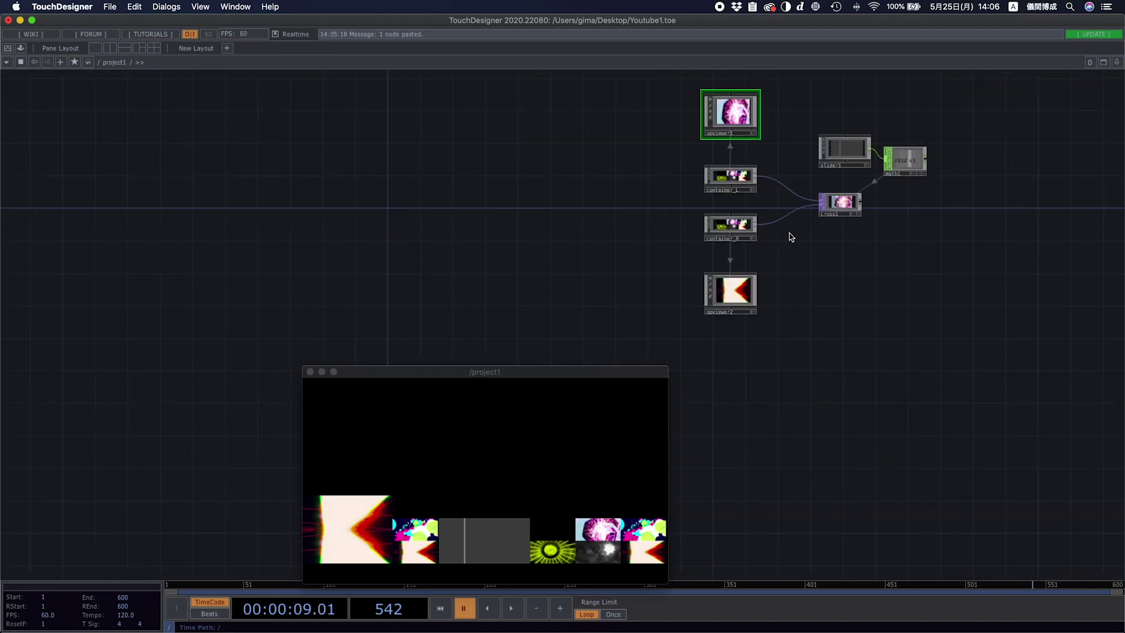
drag(771, 208, 776, 261)
- Select container_L and move the floating /project1 window up beside project1's nodes
click(726, 234)
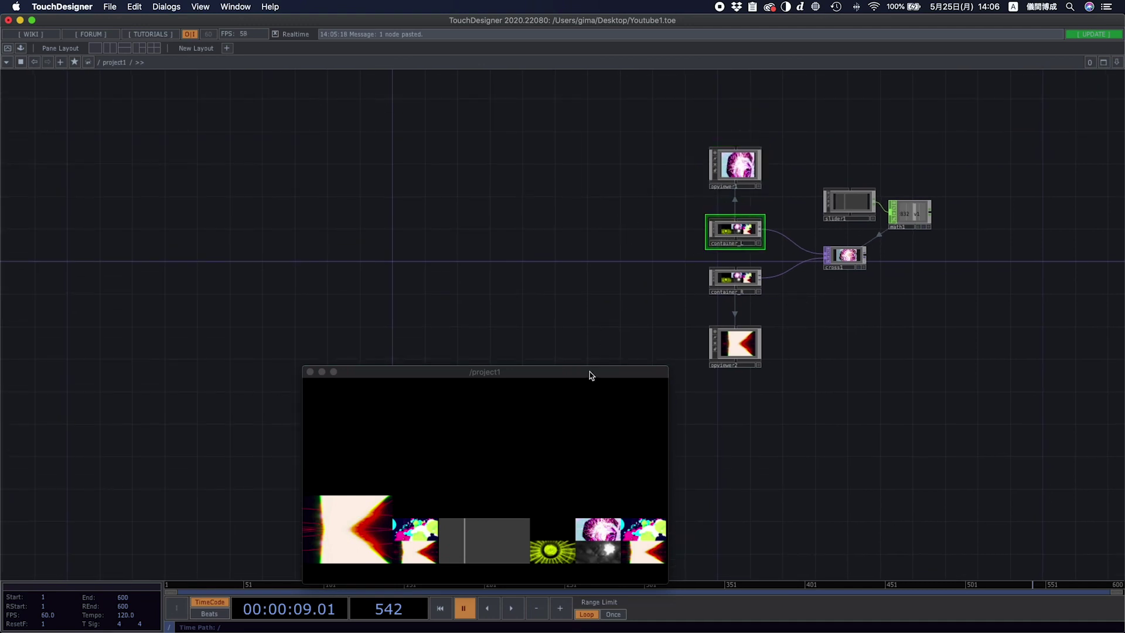
drag(589, 375, 439, 209)
scroll(588, 241, right, 3)
- Try repositioning container_L in the panel, with X at 57 and back at 0, and Y at 434
key(p)
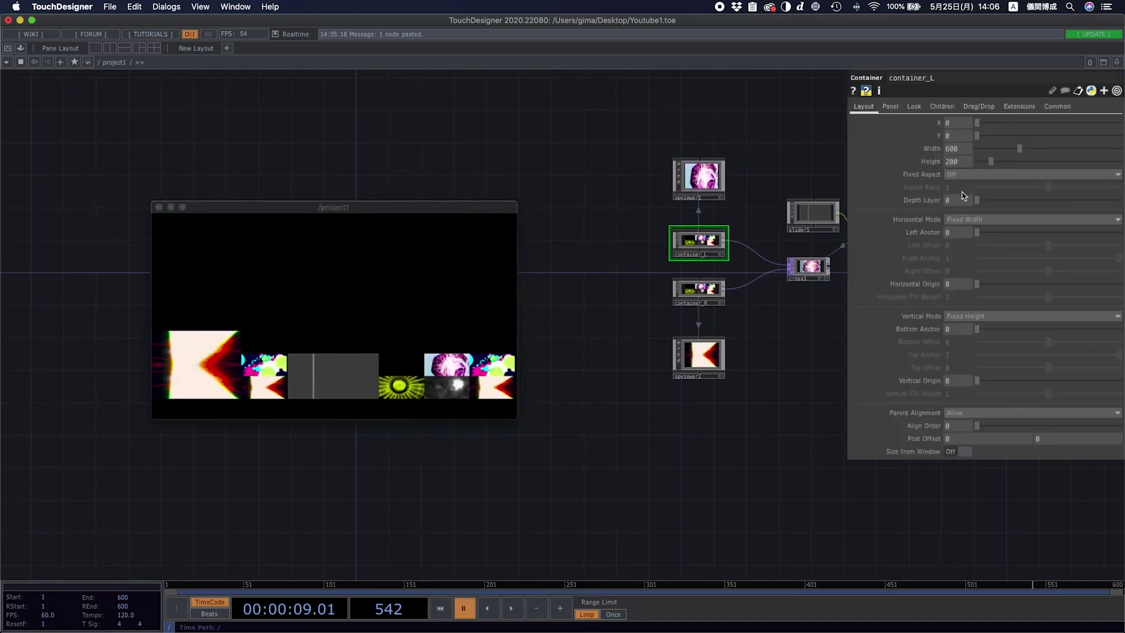
click(981, 123)
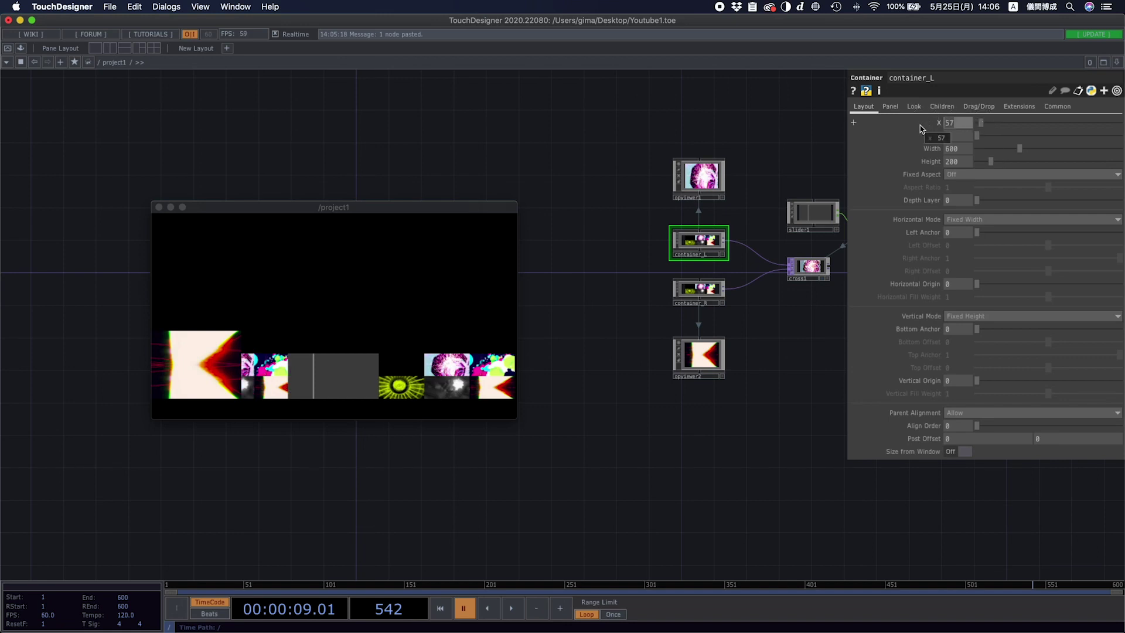
text(0)
drag(712, 113, 716, 113)
drag(979, 135, 1007, 138)
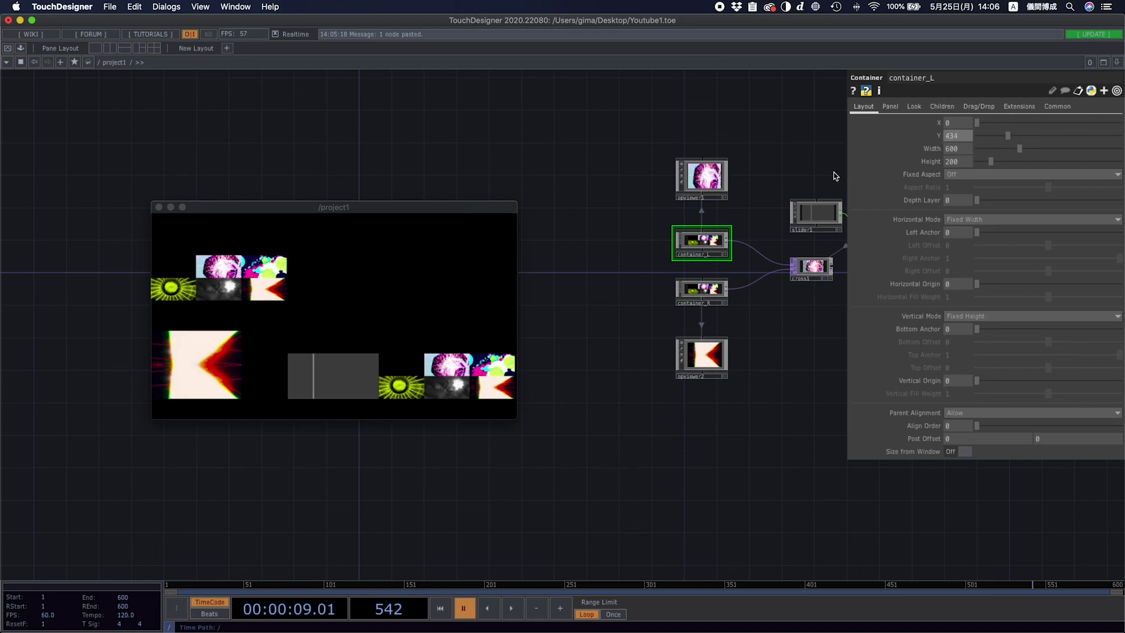
- Raise opviewer1 in the panel by setting its layout Y position to 339
click(701, 176)
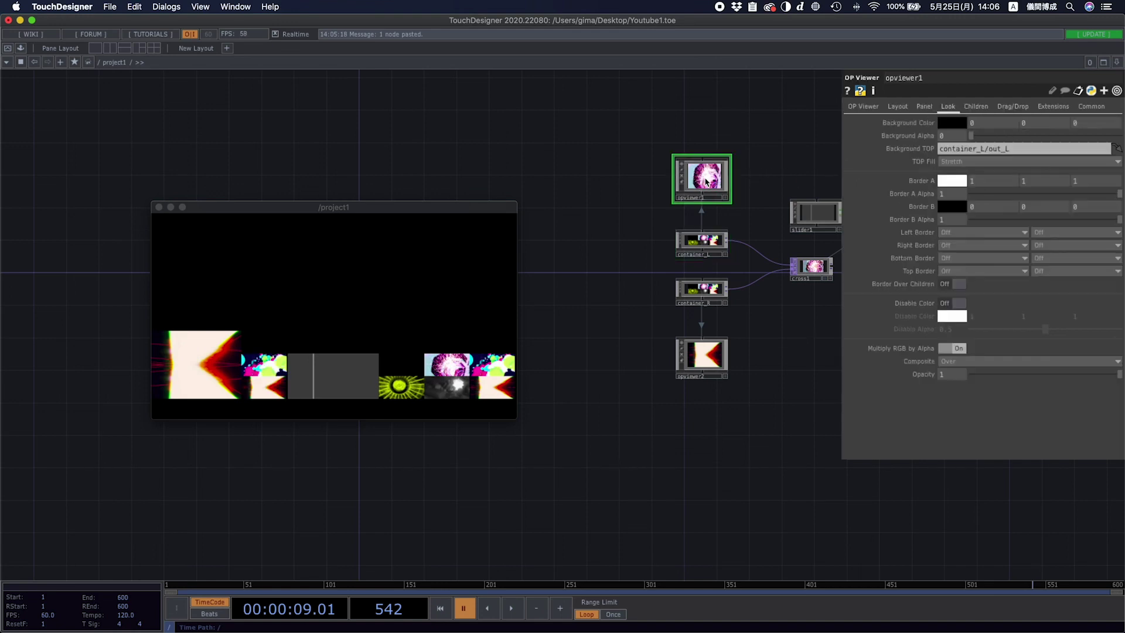
click(897, 106)
drag(973, 136, 1000, 138)
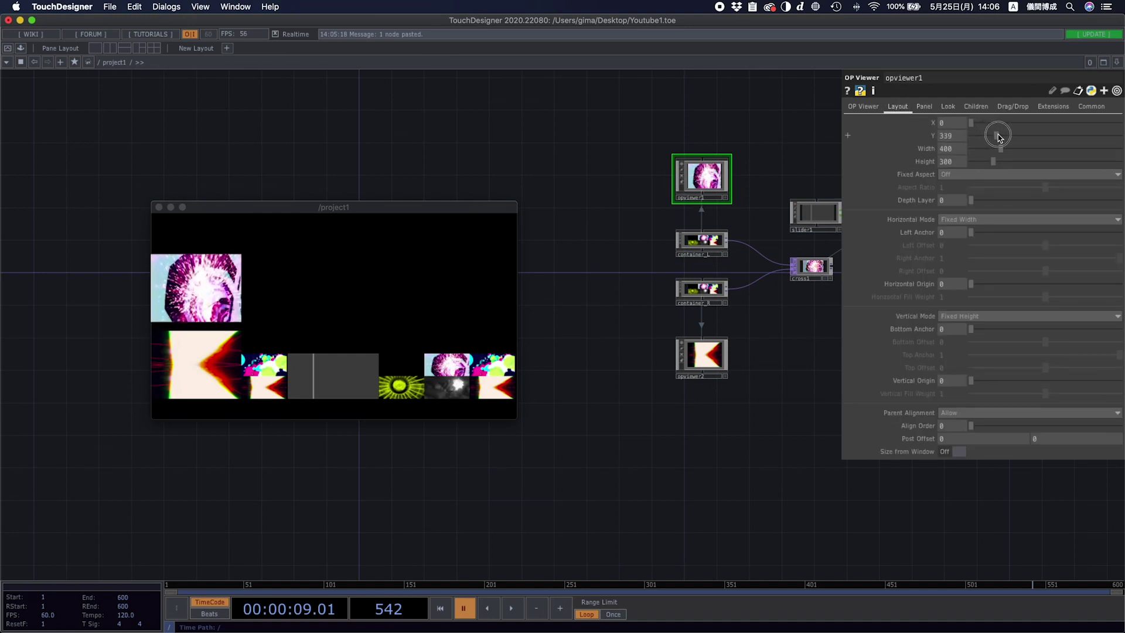
- Try a width of 600 for opviewer1 and undo the change
click(940, 153)
text(600)
key(Return)
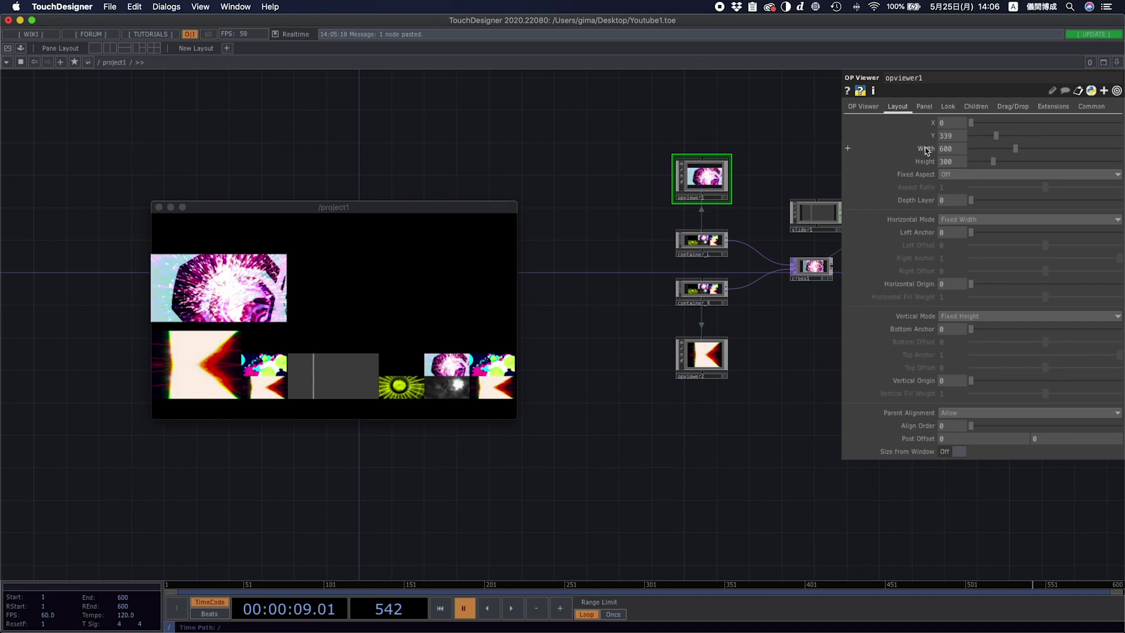
key(super+z)
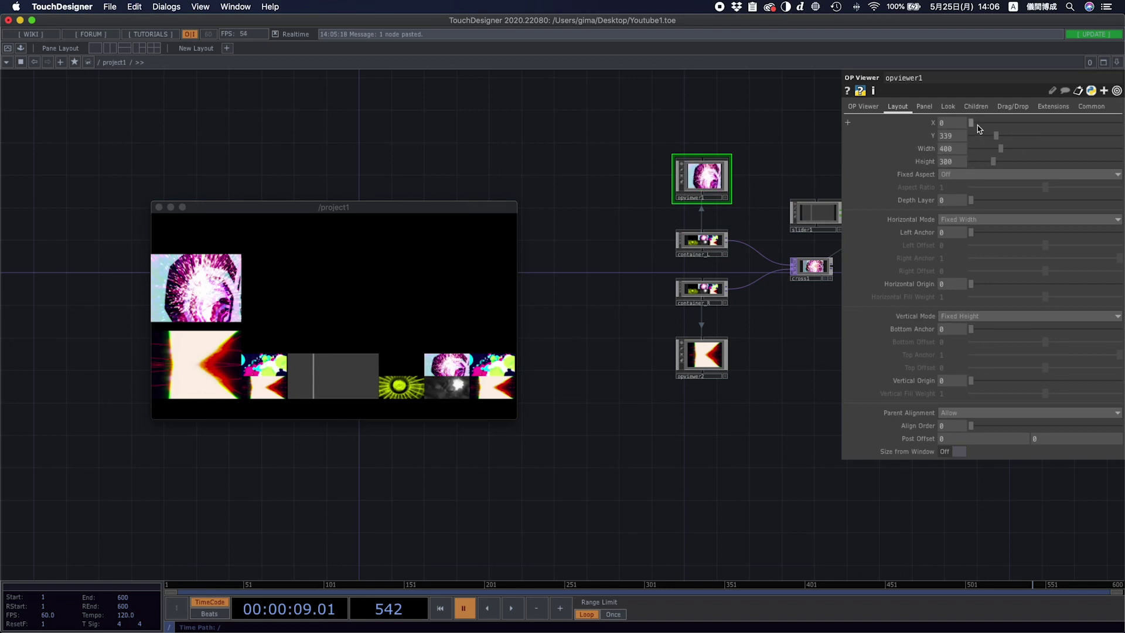
- Position opviewer1 above the left deck in the panel at X 86 and Y 339
drag(977, 128, 996, 141)
click(477, 249)
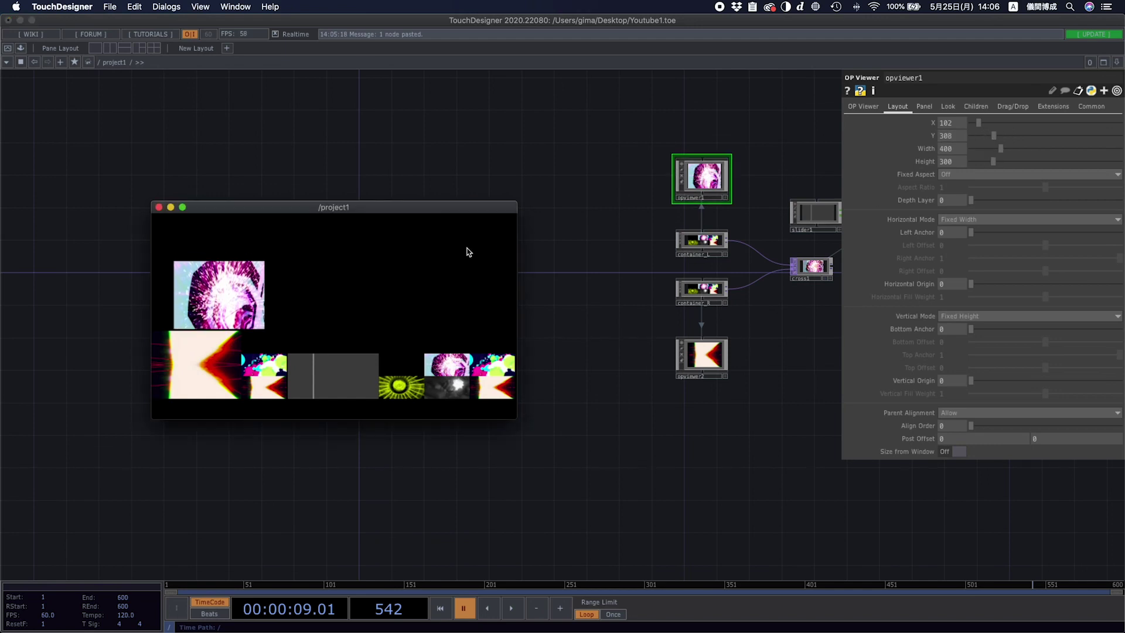
drag(447, 213, 455, 154)
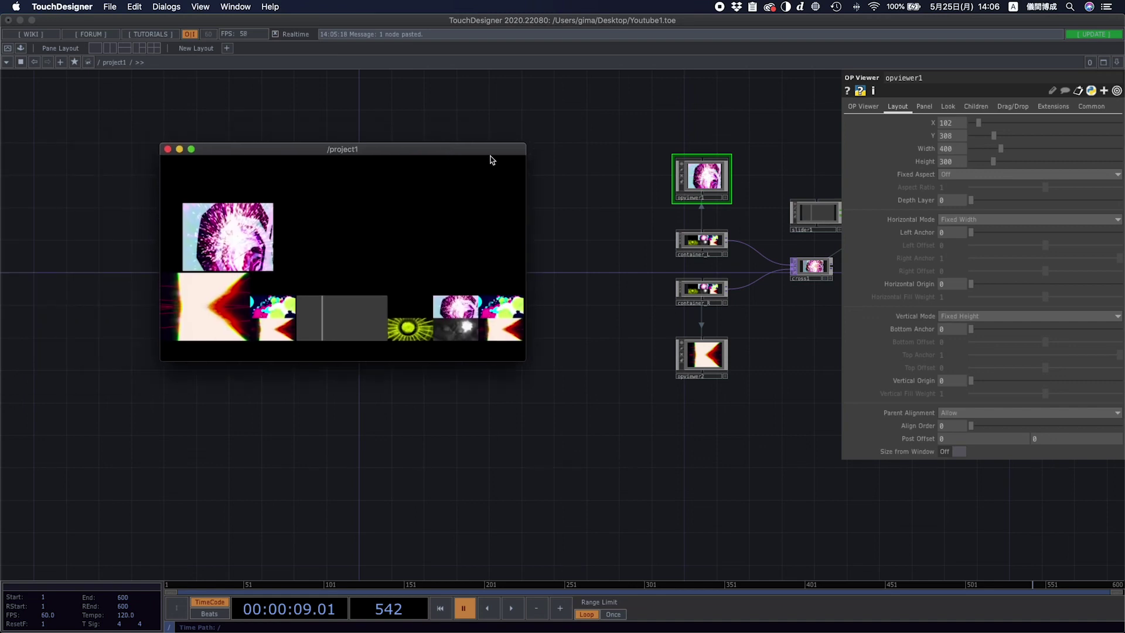
drag(995, 136, 984, 124)
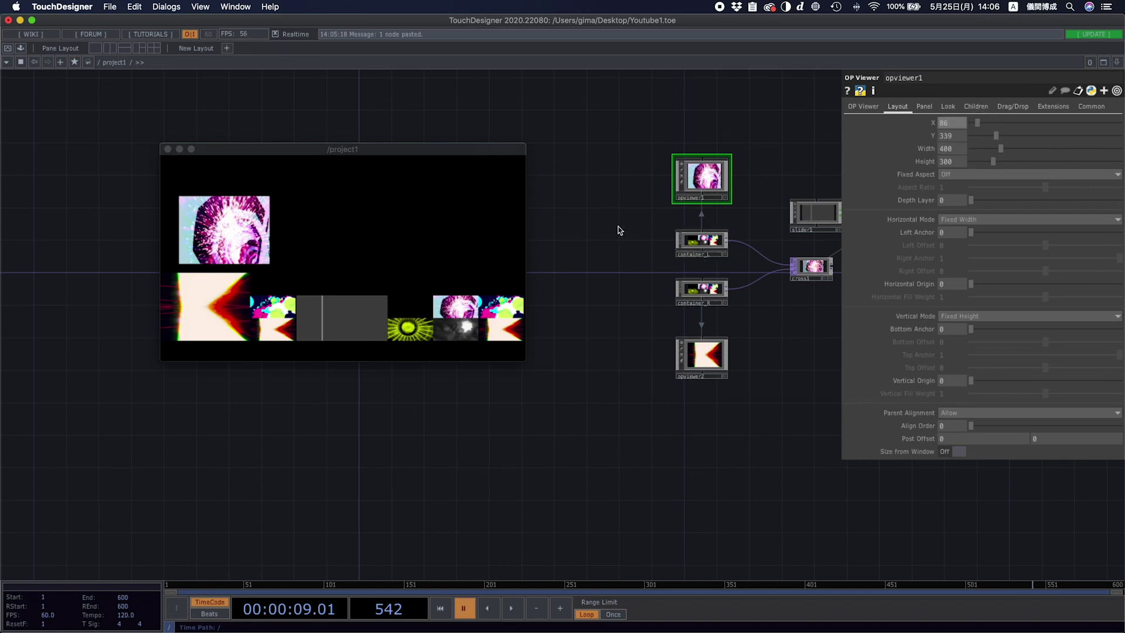
- Position opviewer2 above the right deck in the panel at X 1157 and Y 346
click(701, 354)
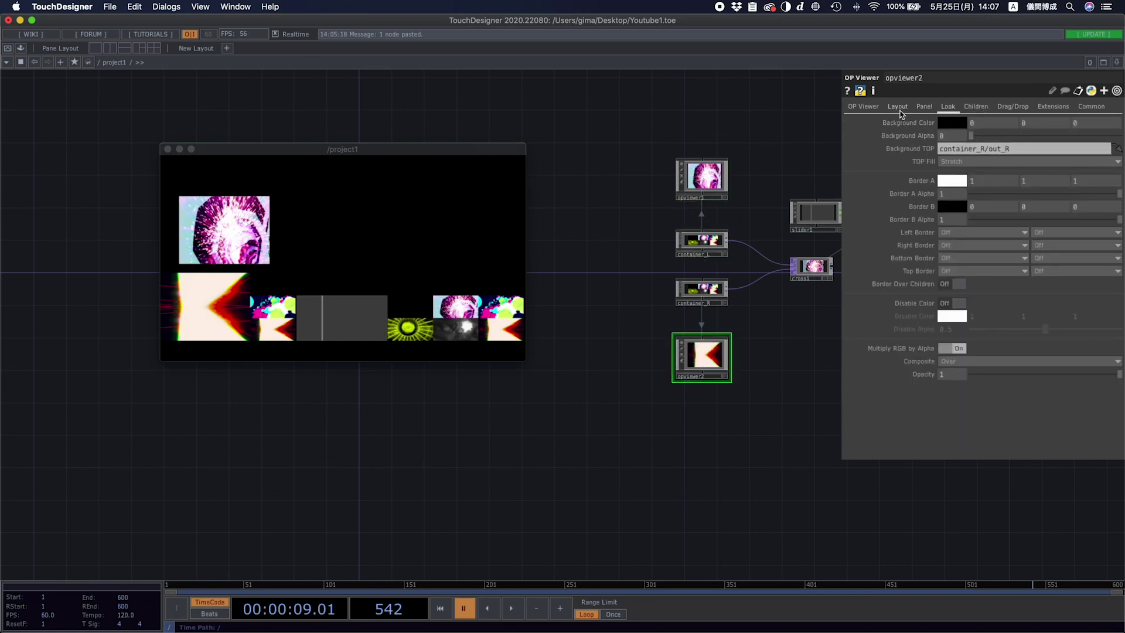
click(860, 107)
click(898, 107)
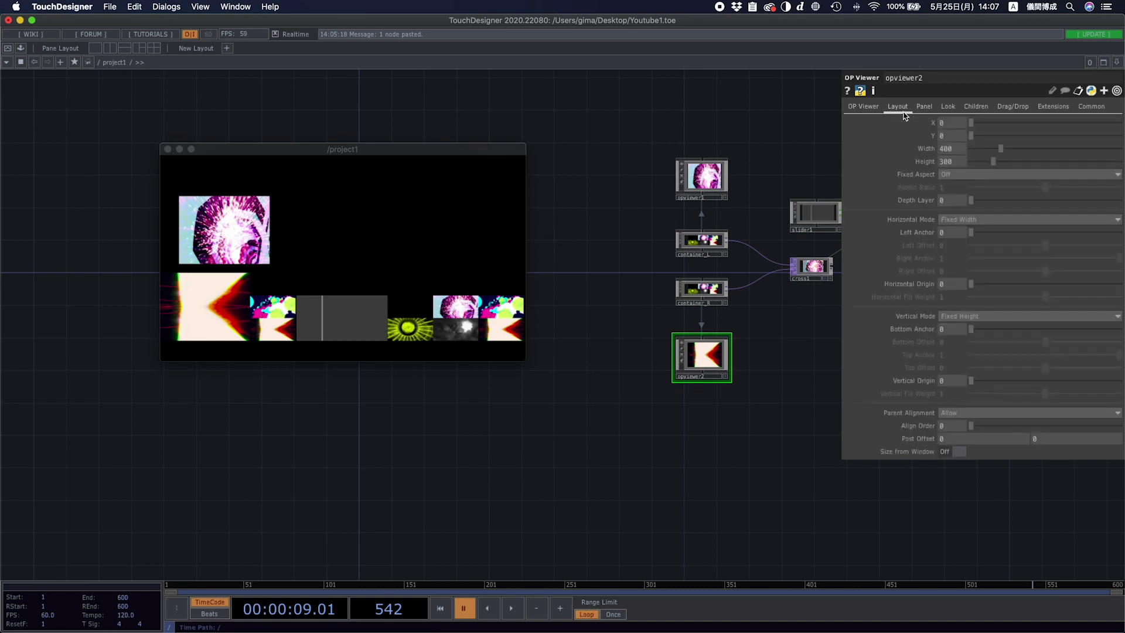
drag(970, 124, 999, 139)
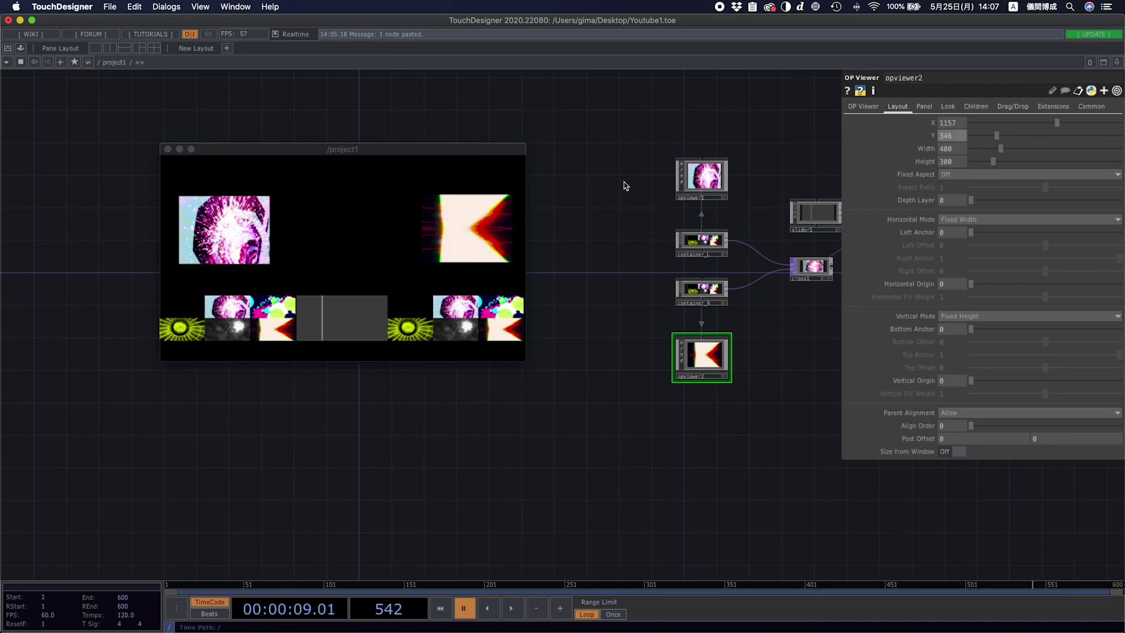
- Test the panel by moving the crossfade slider to about the middle and picking other clips in both decks
mouse_move(342, 324)
mouse_down()
mouse_move(302, 317)
mouse_move(370, 320)
mouse_move(297, 308)
mouse_move(343, 306)
mouse_up()
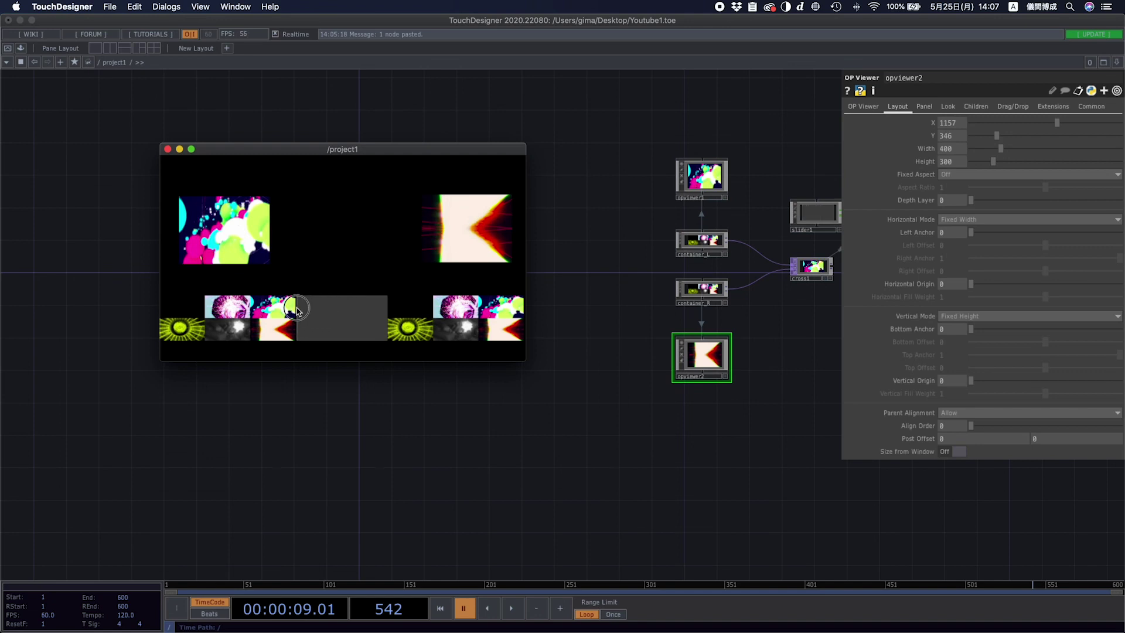
click(456, 309)
click(640, 483)
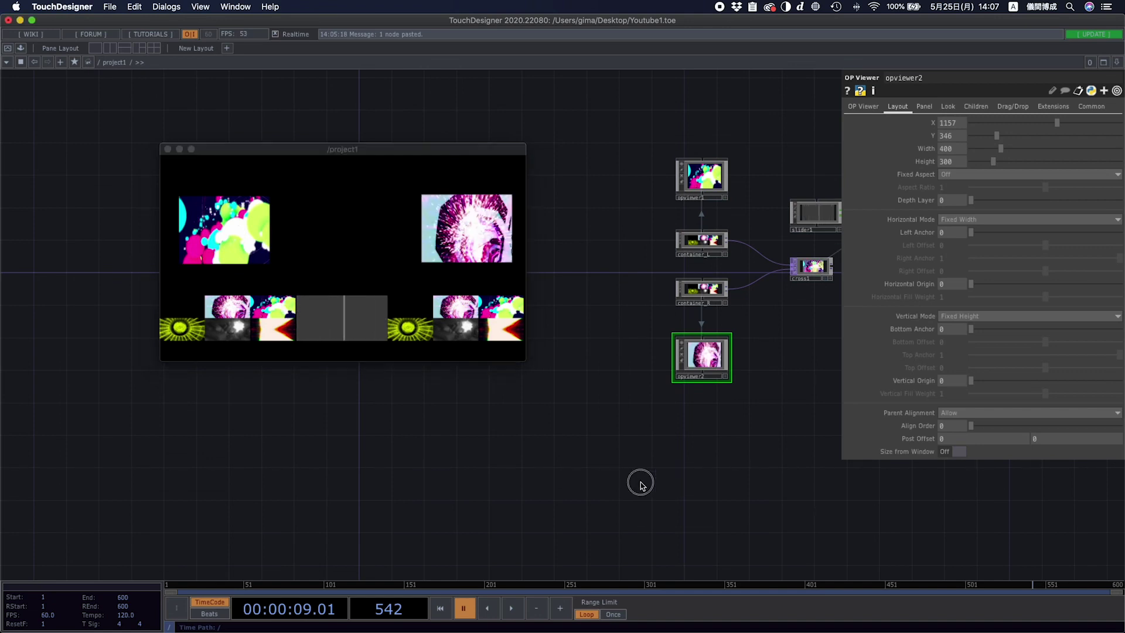
- Add an Out TOP connected to the output of cross1
drag(822, 366, 639, 414)
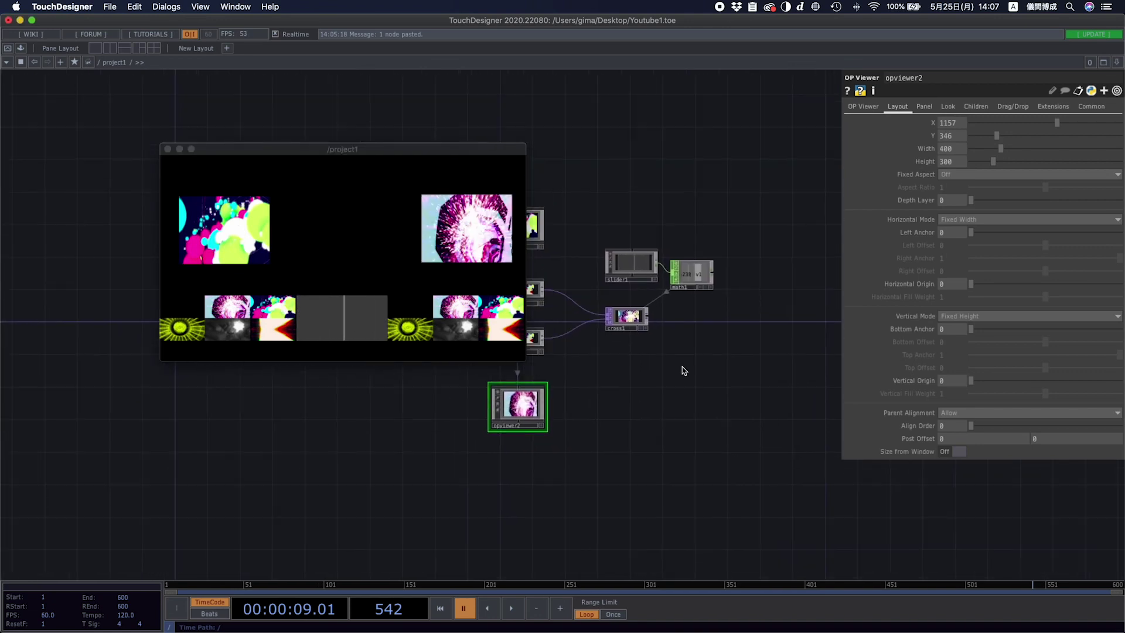
scroll(683, 371, up, 5)
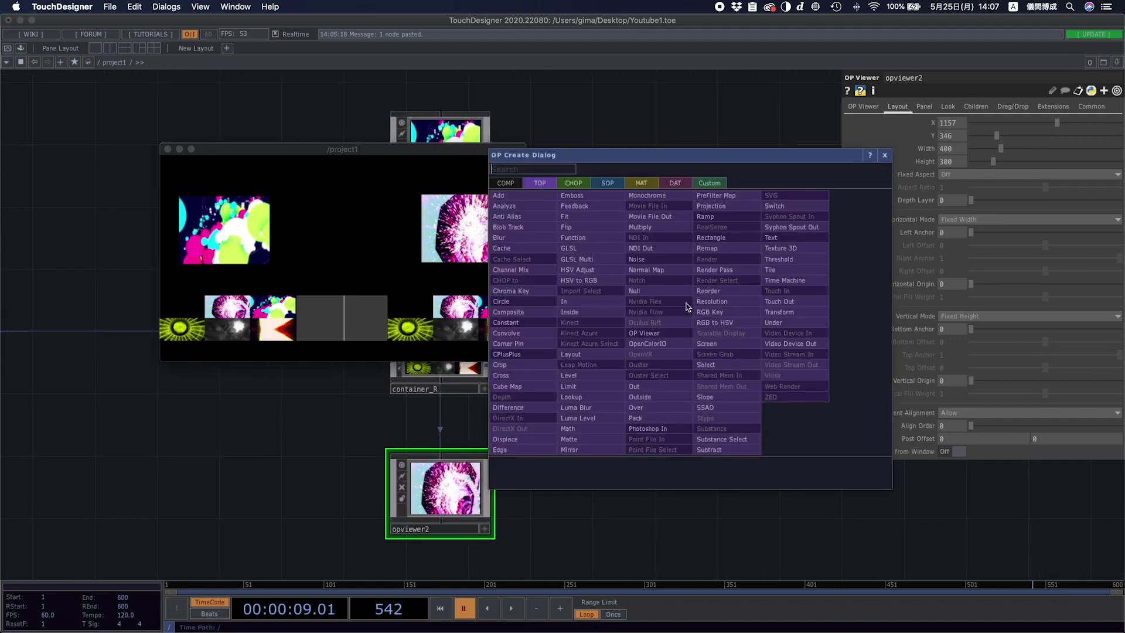
right_click(687, 319)
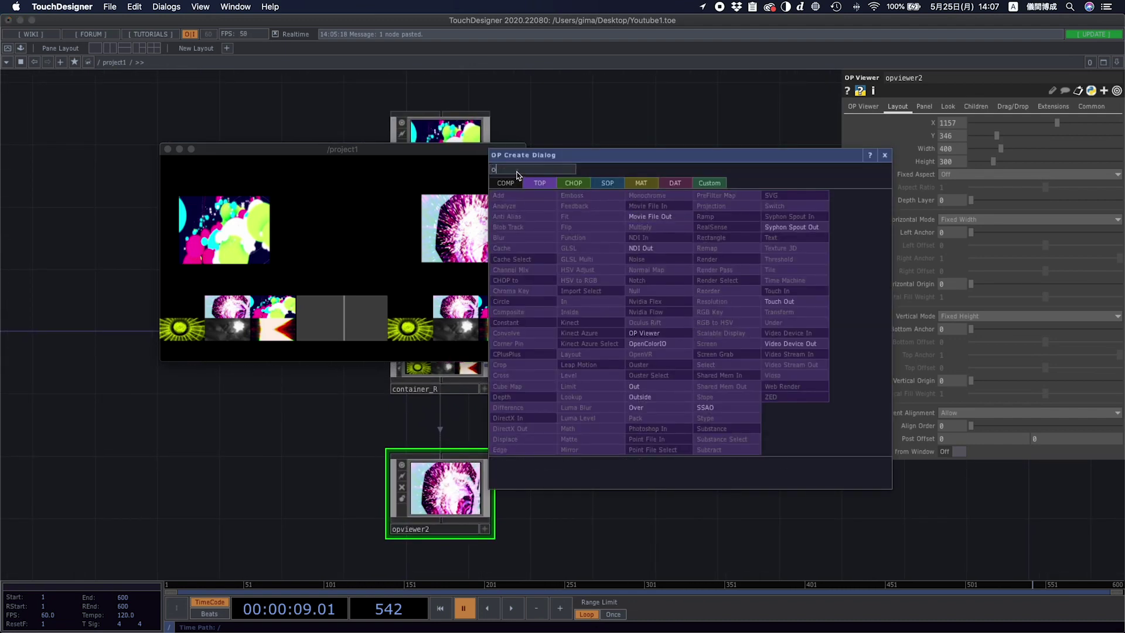
key(Escape)
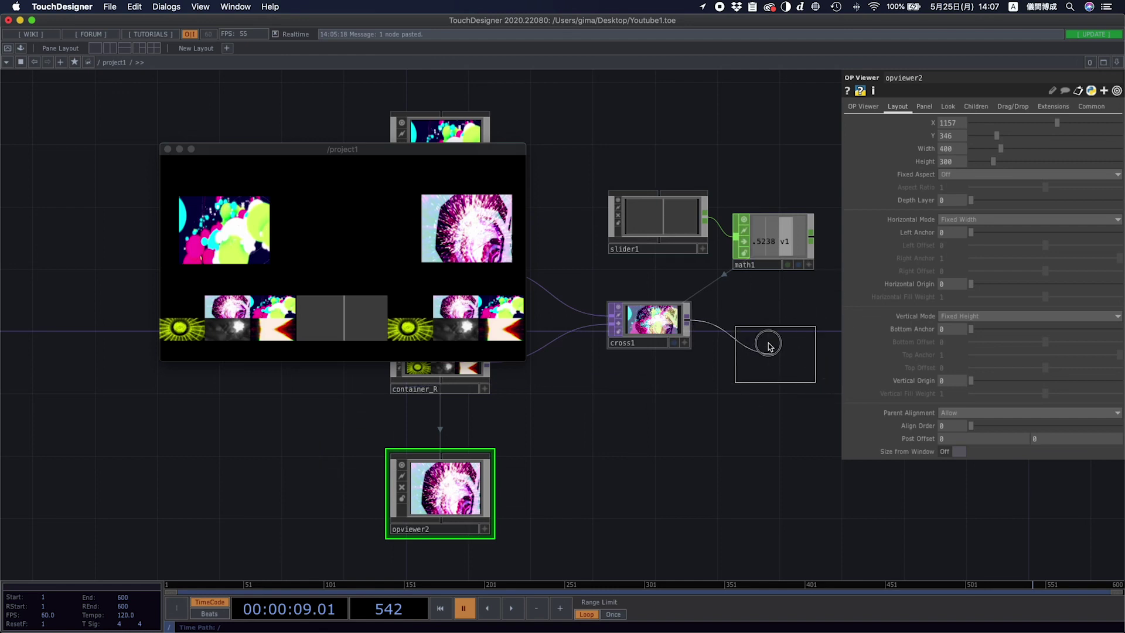
click(767, 348)
drag(767, 348, 771, 325)
- Add an OP Viewer COMP below out1 and assign out1 as its Background TOP
scroll(661, 372, right, 5)
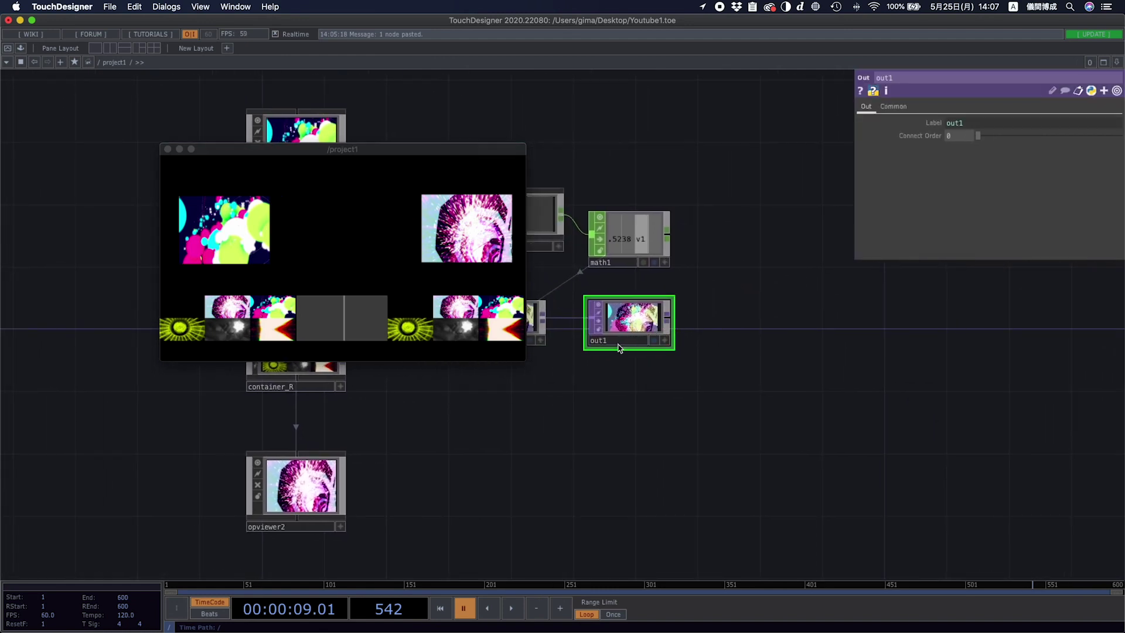
right_click(618, 348)
click(665, 285)
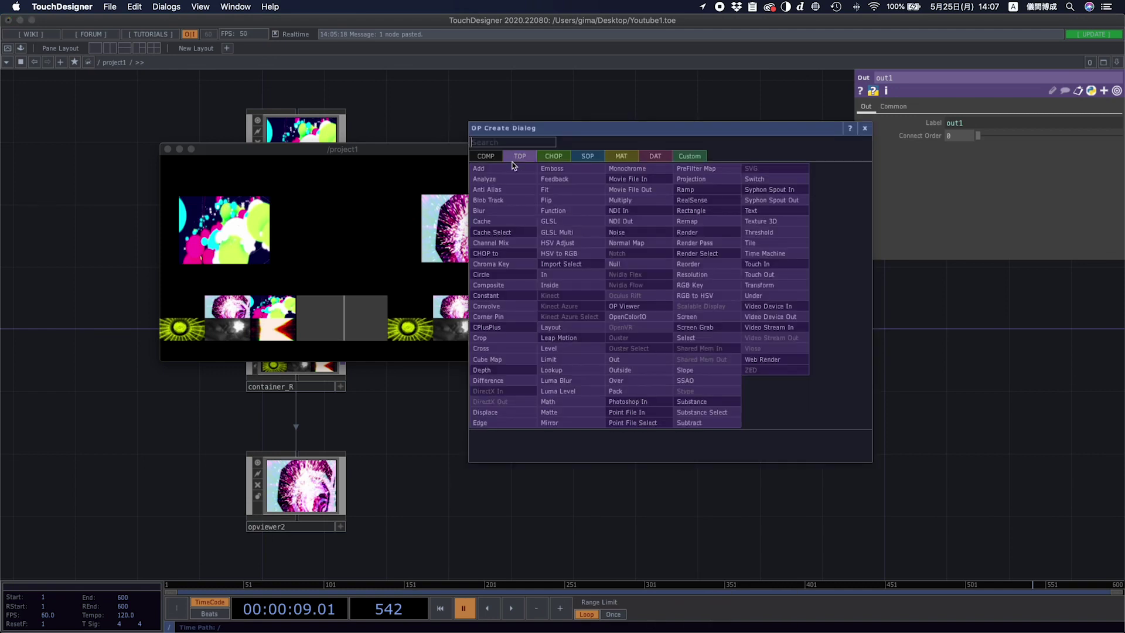
click(485, 156)
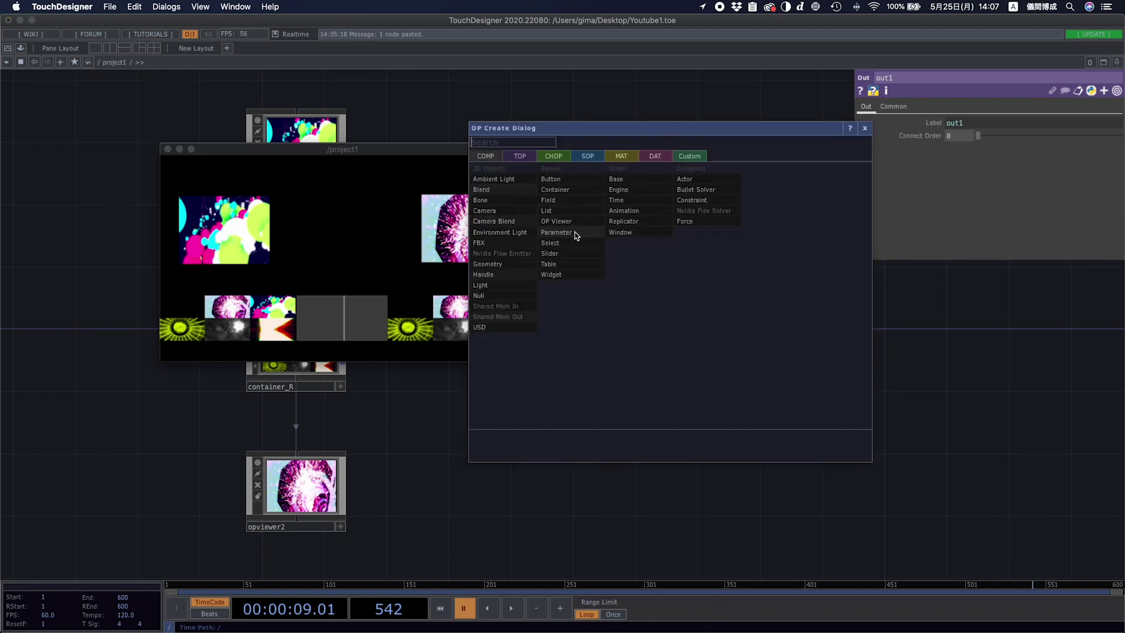
click(559, 222)
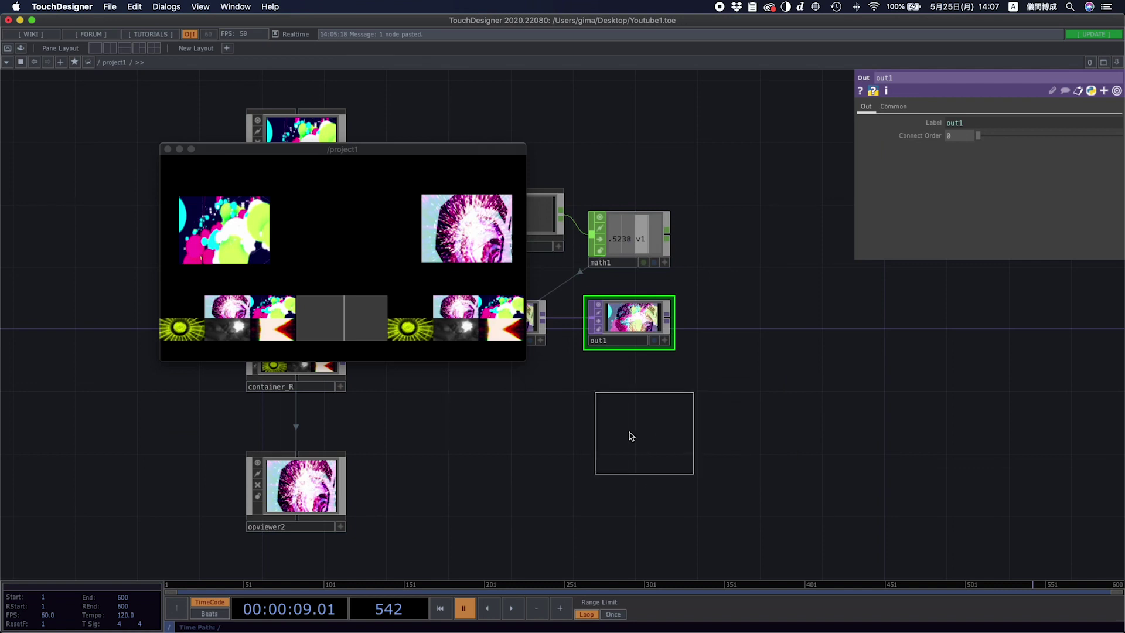
click(600, 408)
click(948, 107)
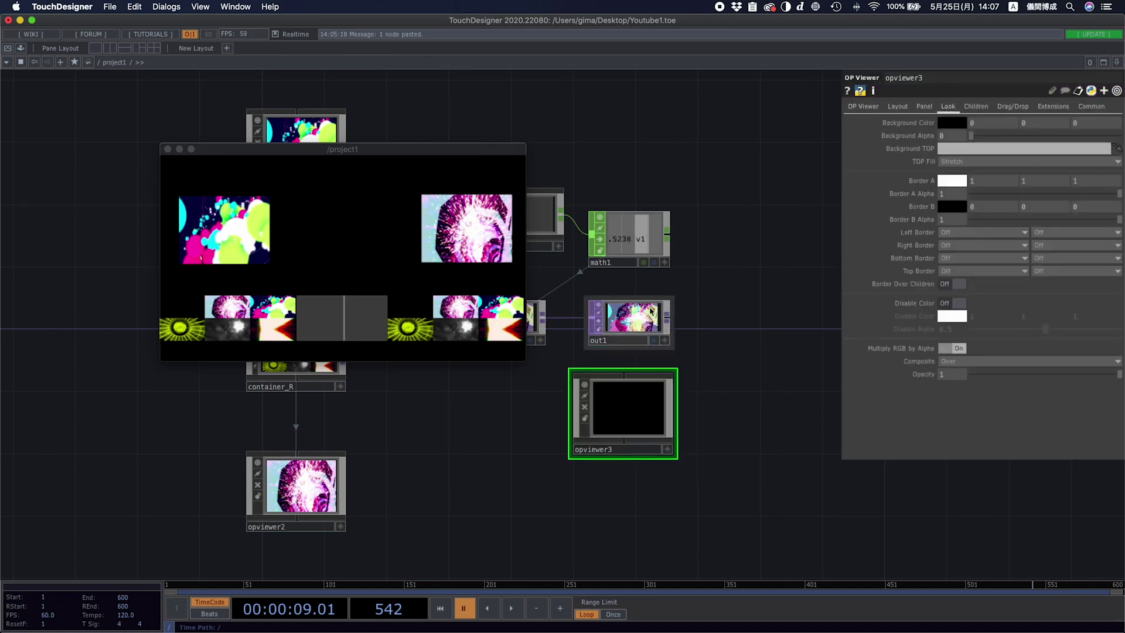
drag(630, 319, 956, 148)
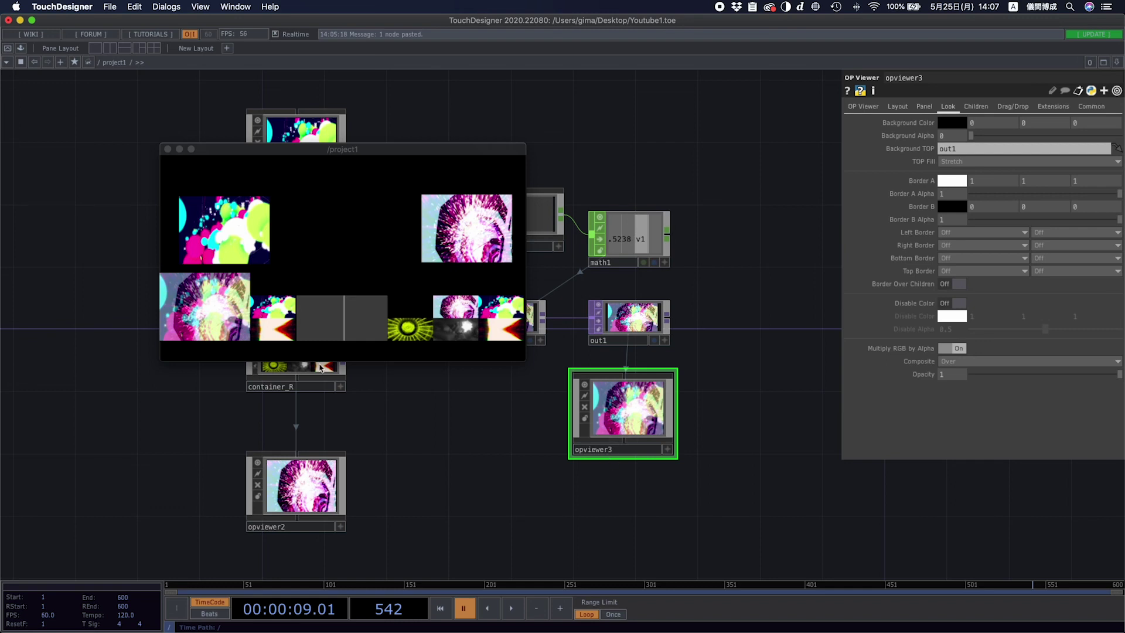
- Move opviewer3 between the two deck previews at X 654 and Y 354
click(865, 107)
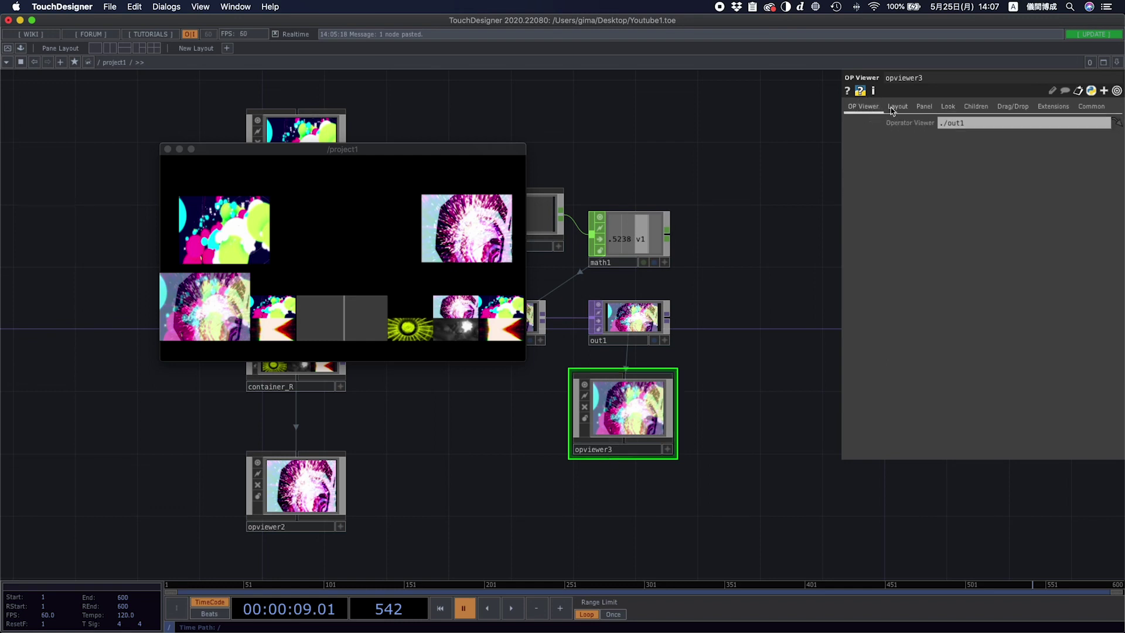
click(896, 107)
drag(970, 123, 997, 136)
- Set opviewer3's width to 600 and height to 400, and reposition it at X 536 and Y 276
click(943, 150)
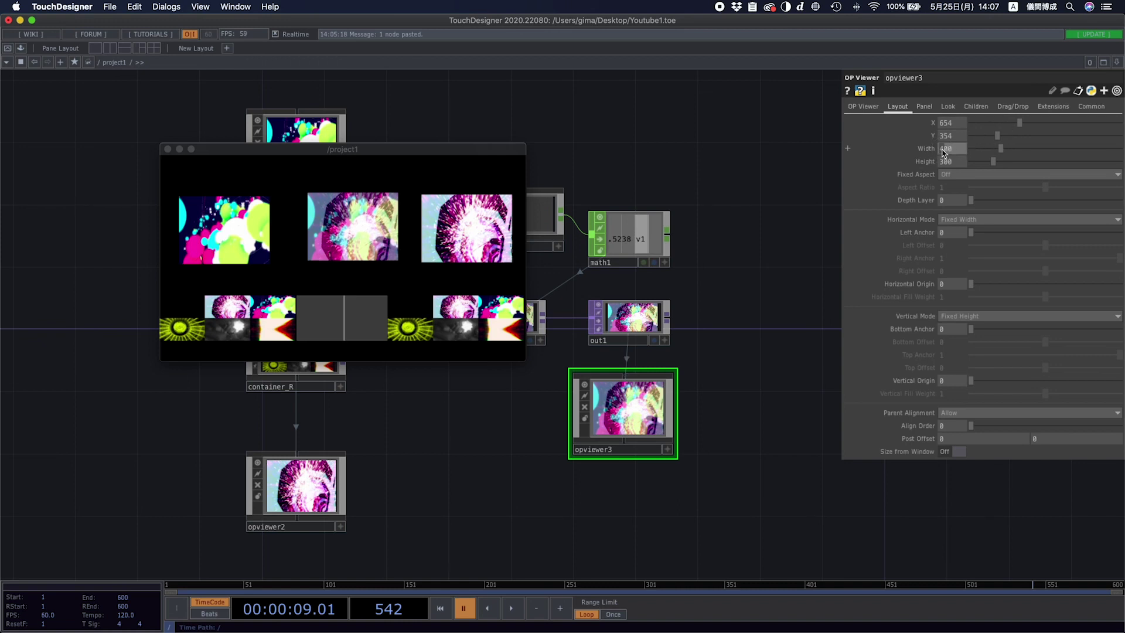
text(600)
key(Return)
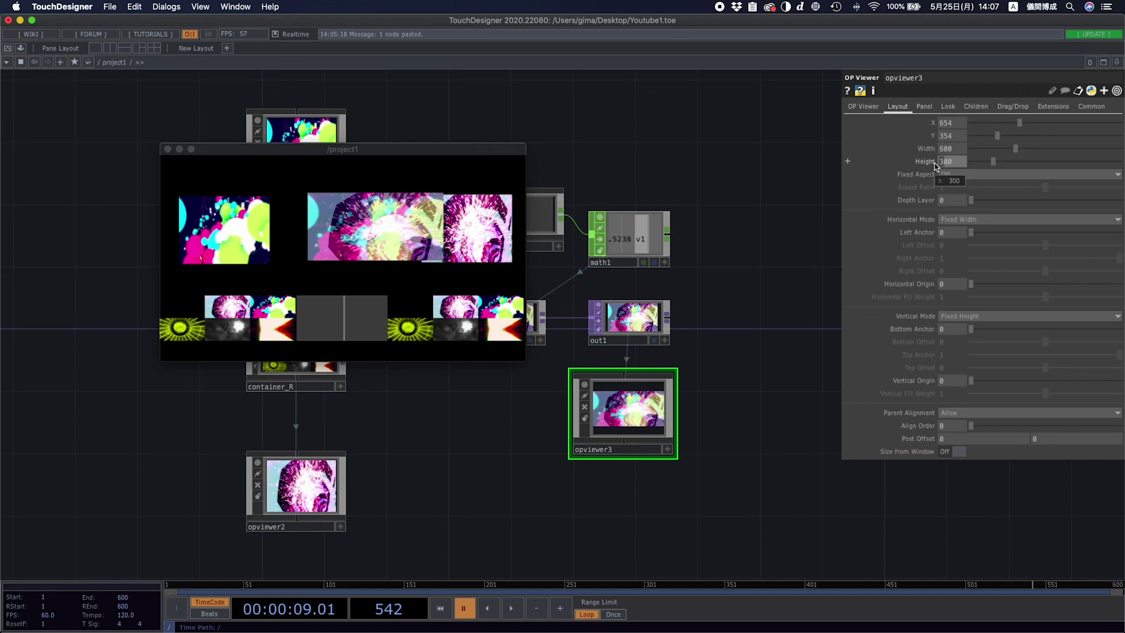
text(4)
key(Return)
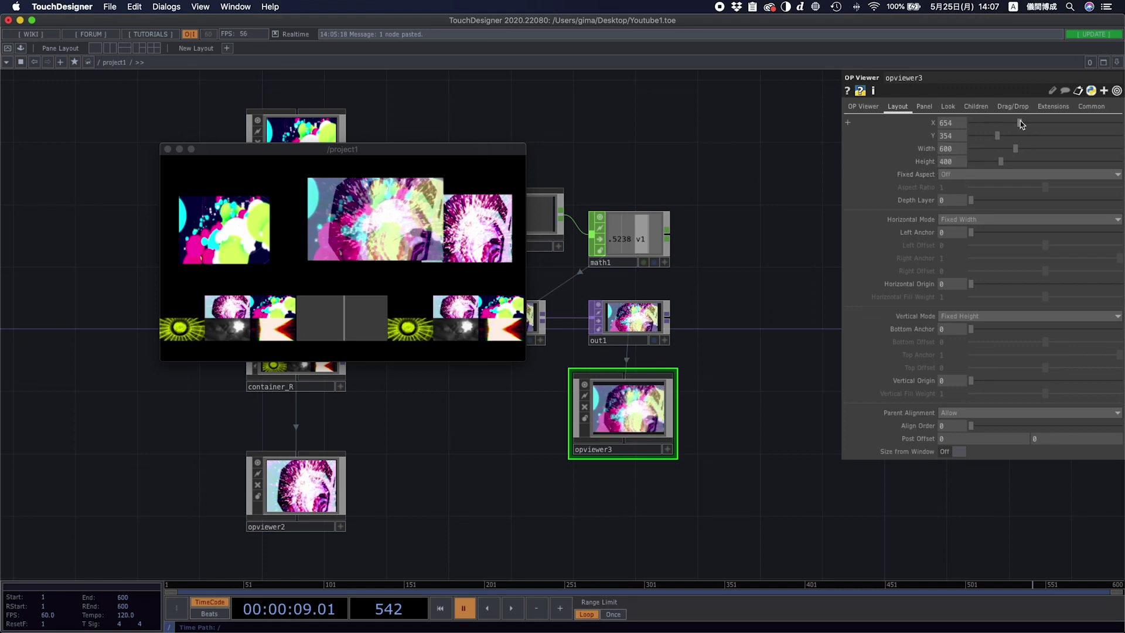
drag(1020, 124, 995, 138)
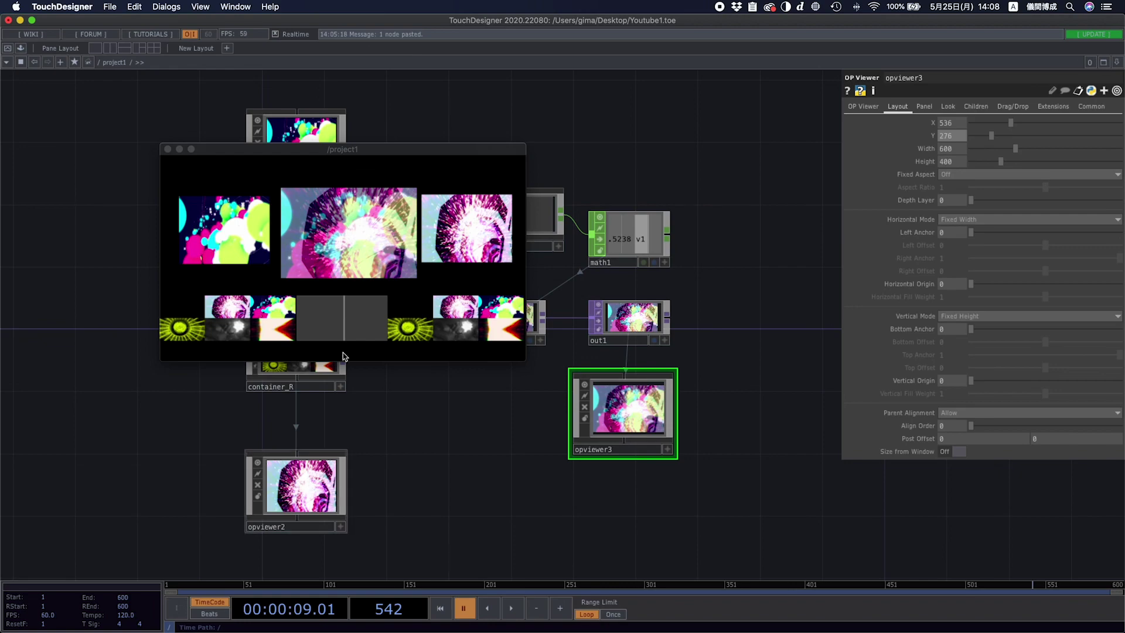
- Play the timeline while testing the crossfade slider and deck clips in the panel, and pause playback
click(335, 321)
drag(333, 319, 329, 320)
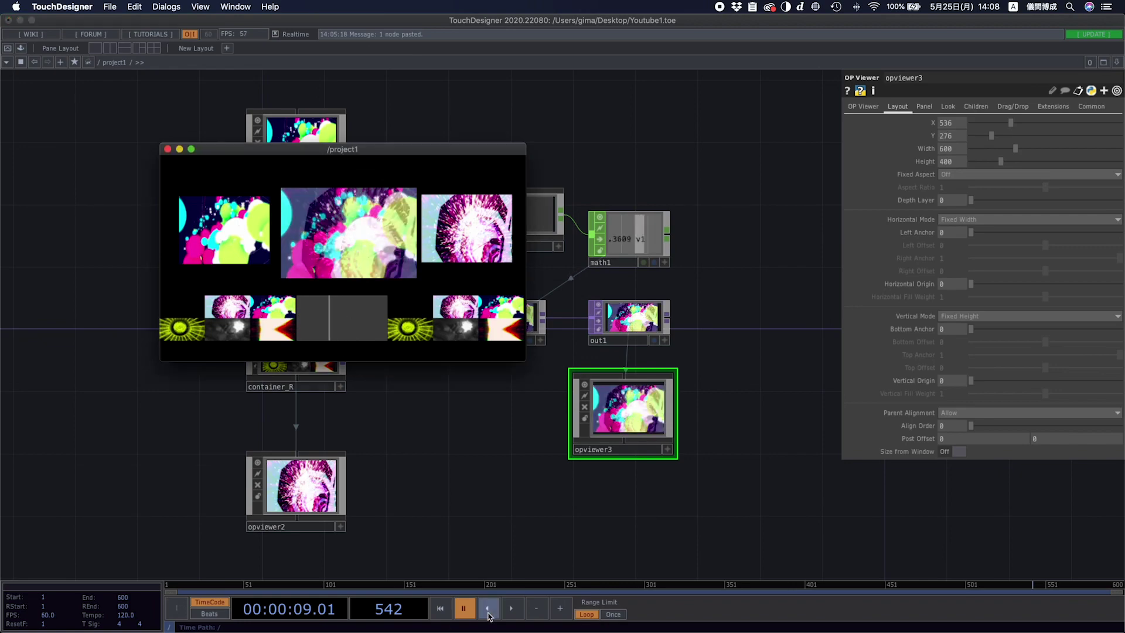
click(511, 608)
click(279, 322)
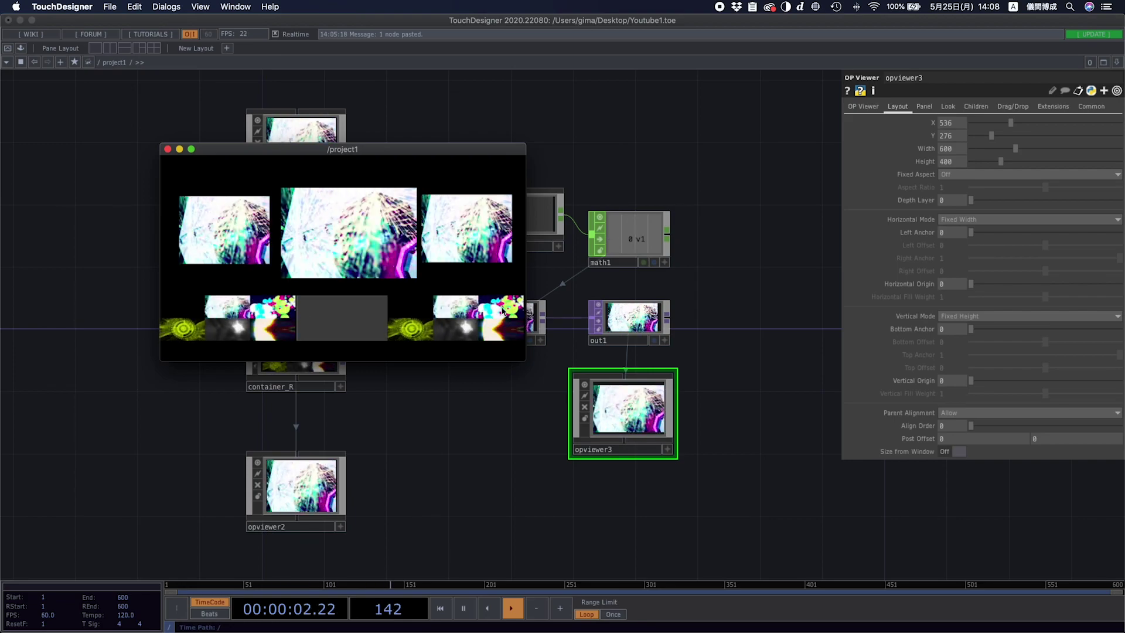
drag(307, 318, 389, 319)
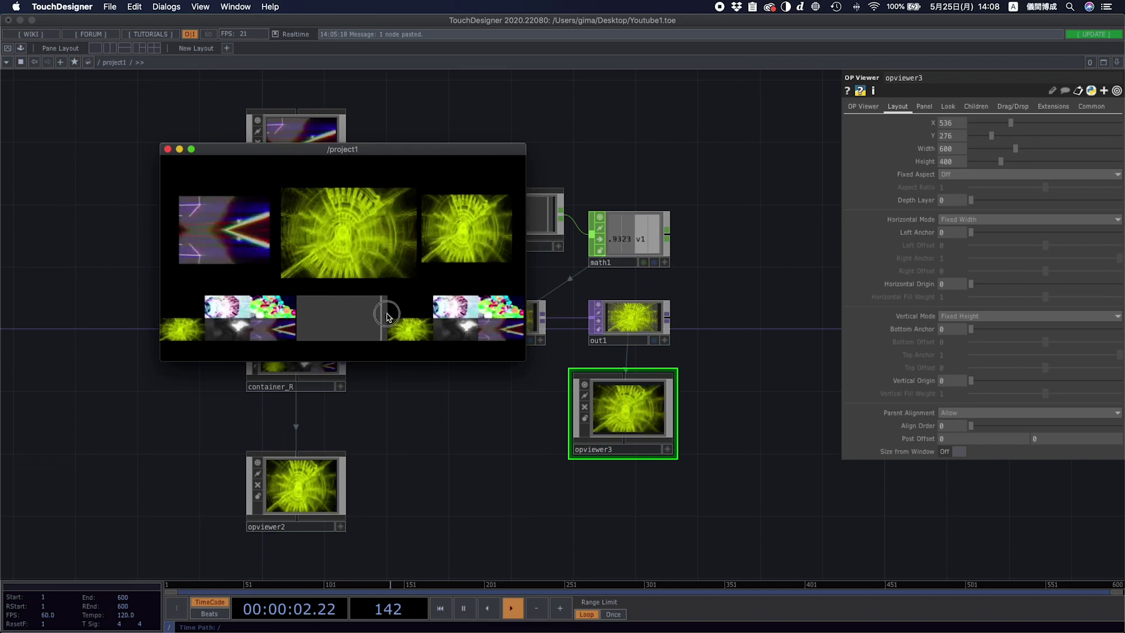
click(193, 310)
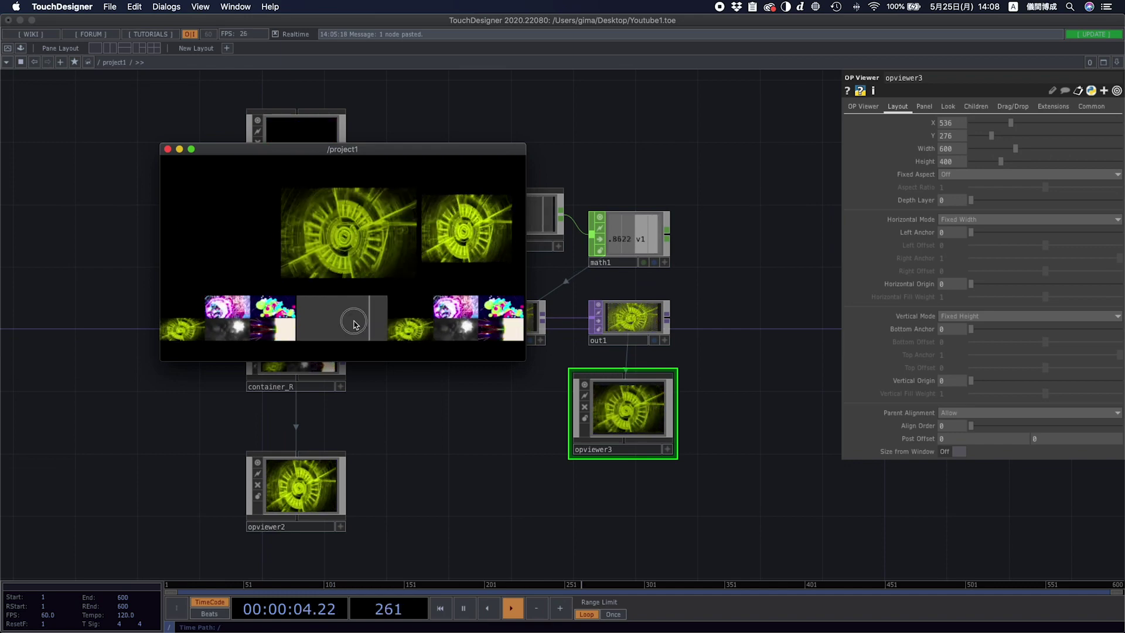
click(465, 607)
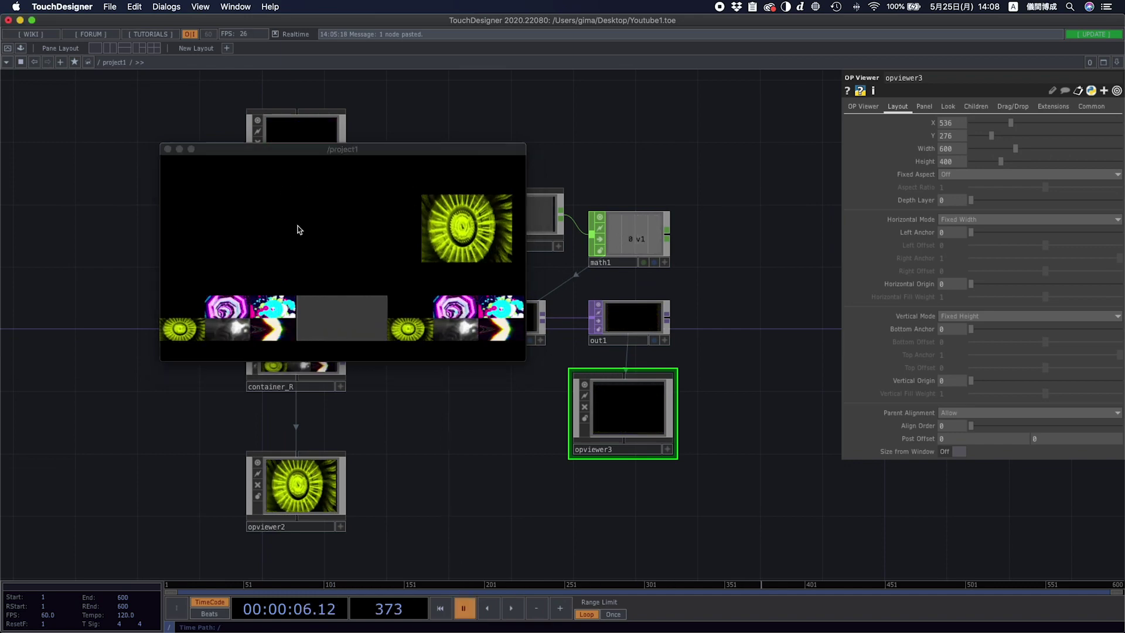
- Close the floating /project1 window and add a Window COMP beside out1
drag(326, 151, 398, 208)
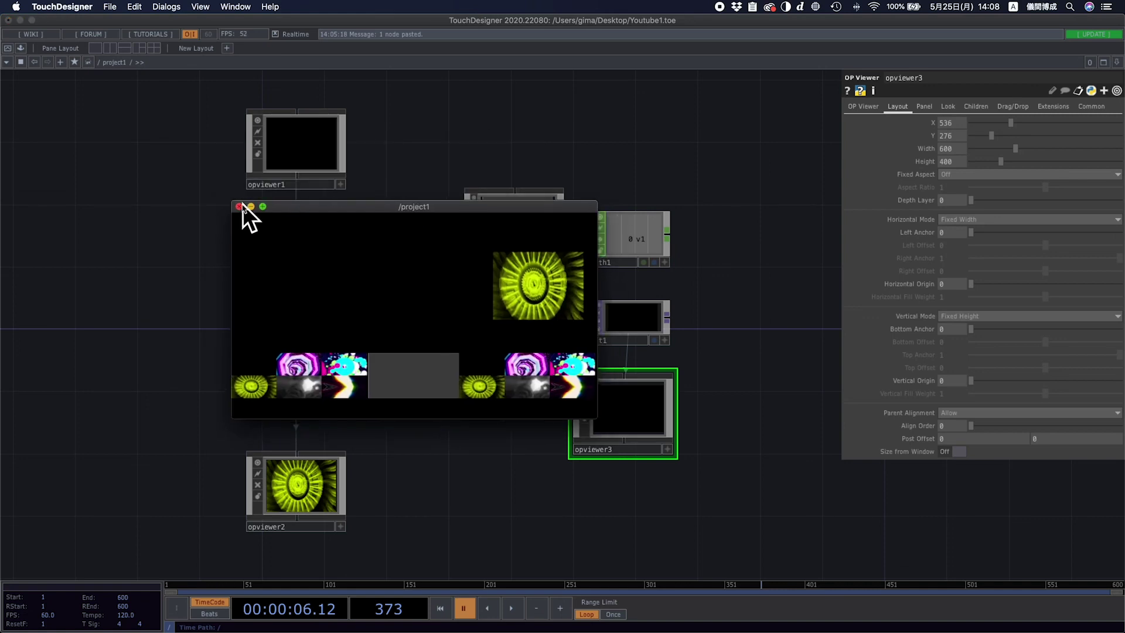
click(239, 207)
drag(710, 364, 523, 403)
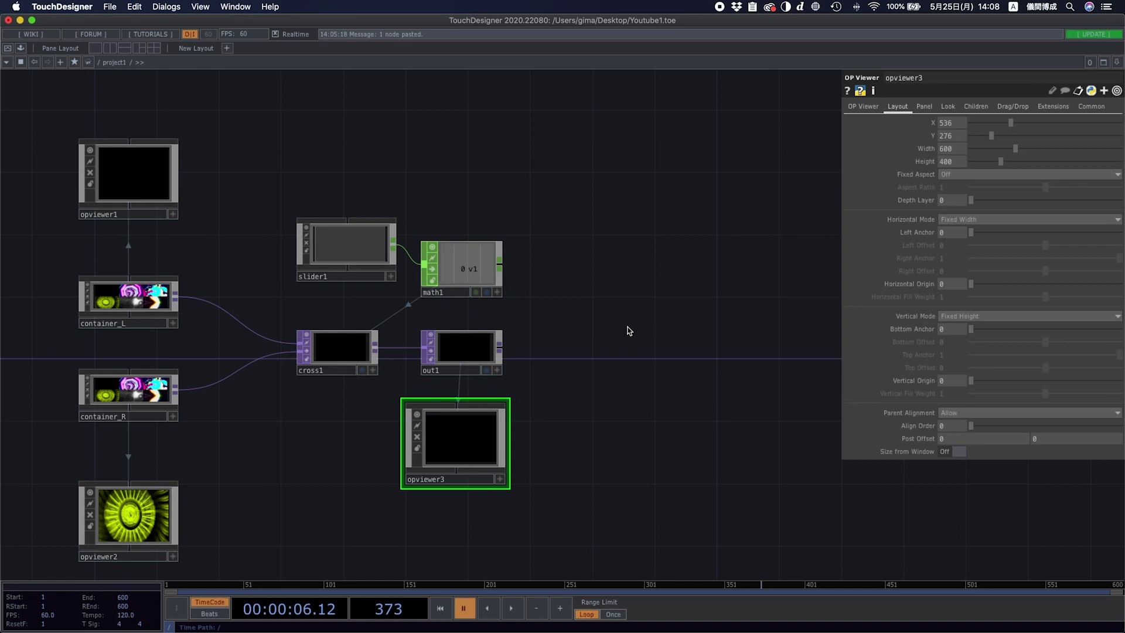
right_click(597, 276)
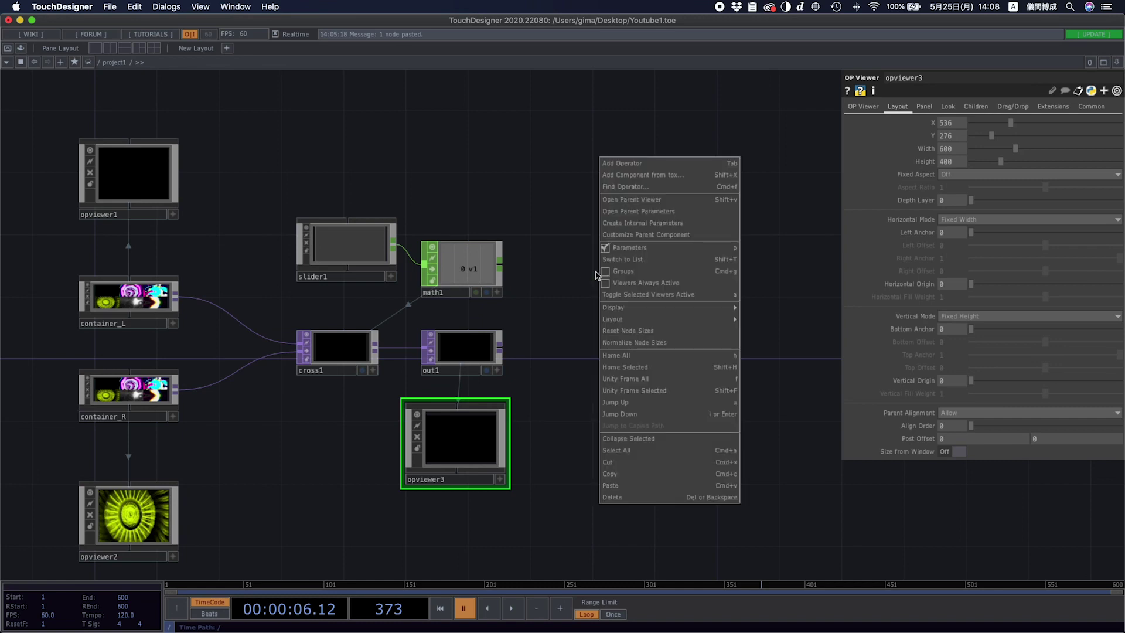
click(619, 162)
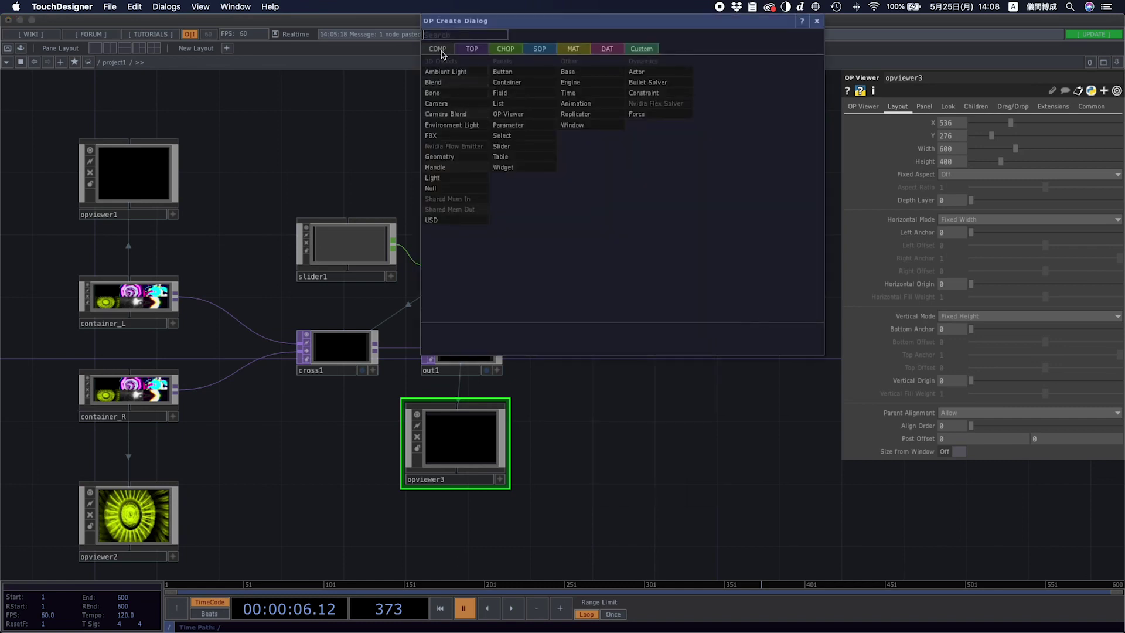
click(580, 126)
click(658, 335)
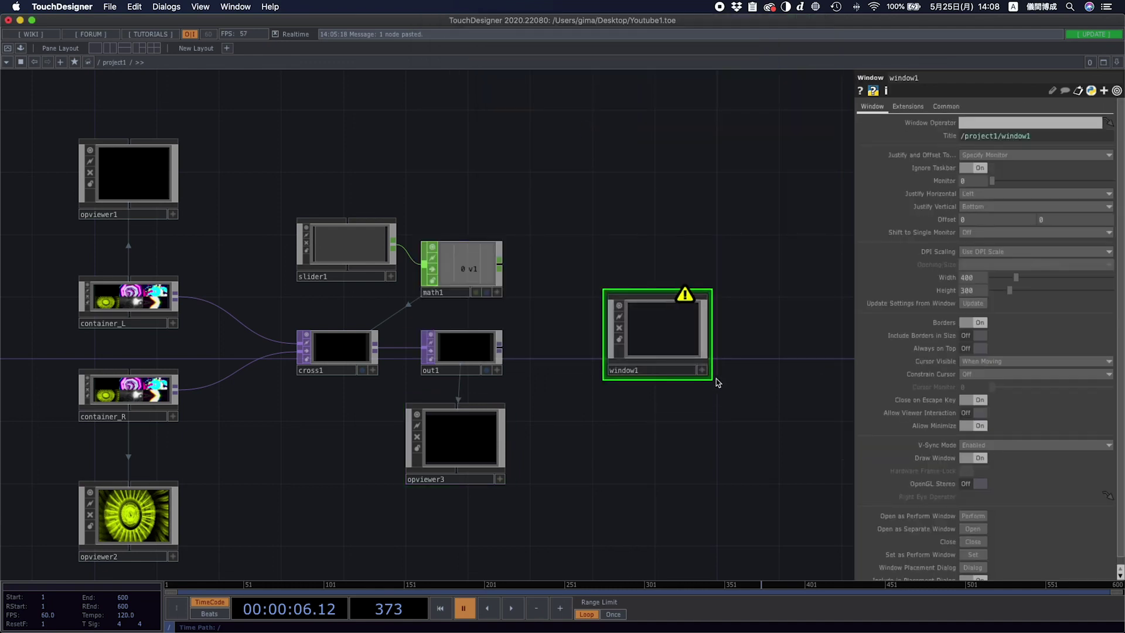
- Enlarge window1 beside out1 and assign out1 as its Window Operator
drag(712, 379, 773, 520)
drag(689, 343, 616, 279)
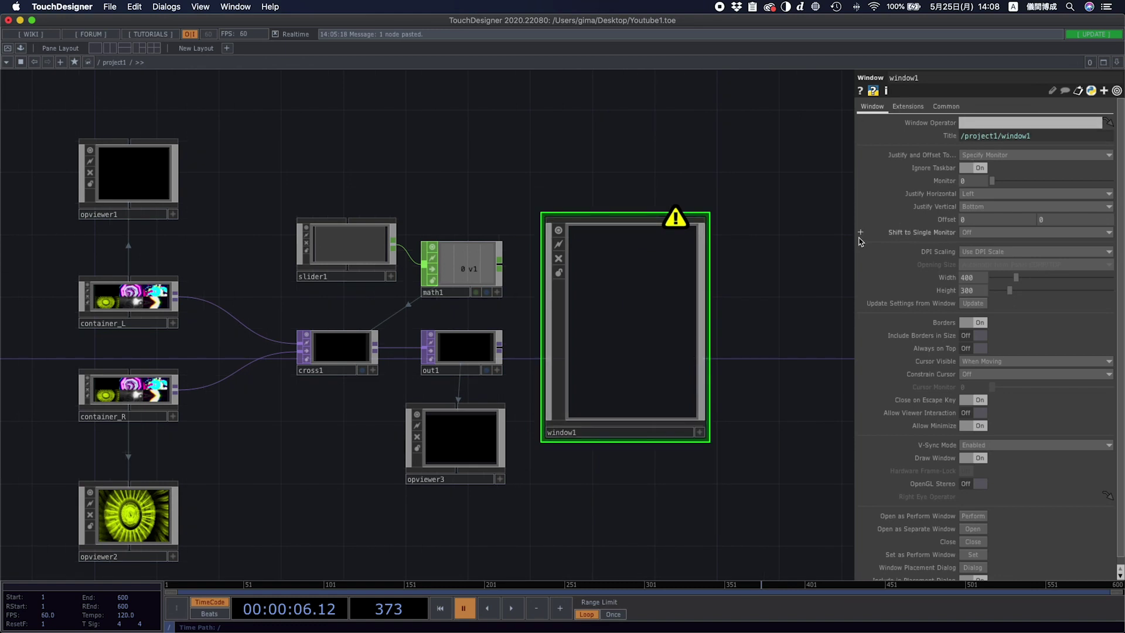
drag(468, 354, 983, 123)
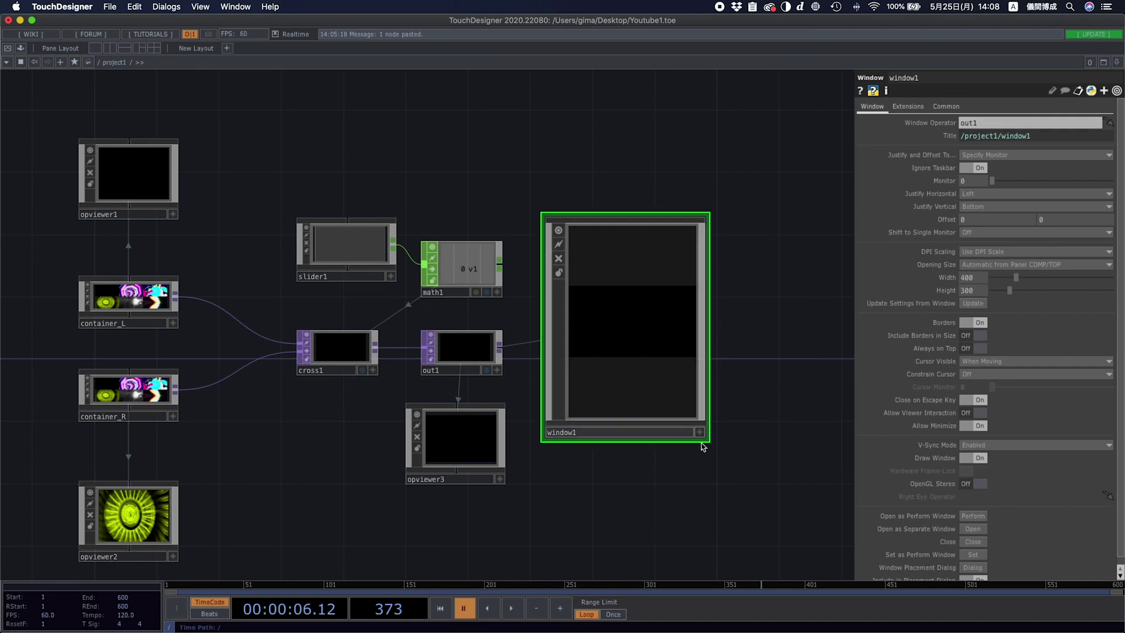
- Shorten the window1 node, and set its Monitor to 1 and Opening Size to Fill
drag(662, 441, 667, 319)
drag(673, 221, 681, 287)
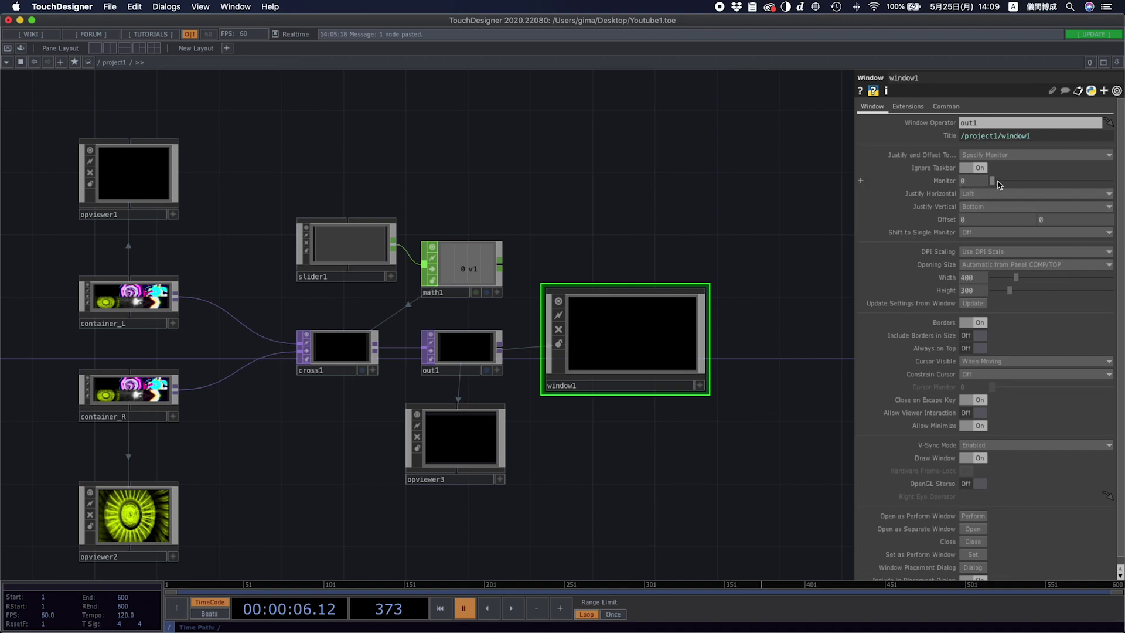
drag(995, 185, 1002, 184)
drag(1005, 184, 978, 183)
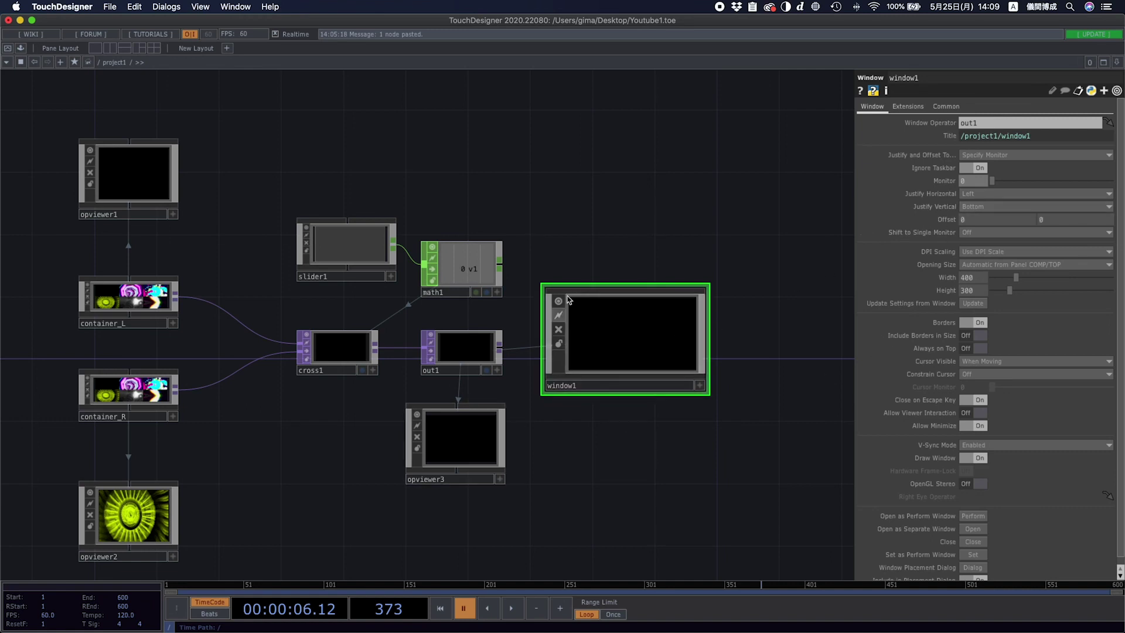
click(996, 183)
drag(996, 183, 1005, 184)
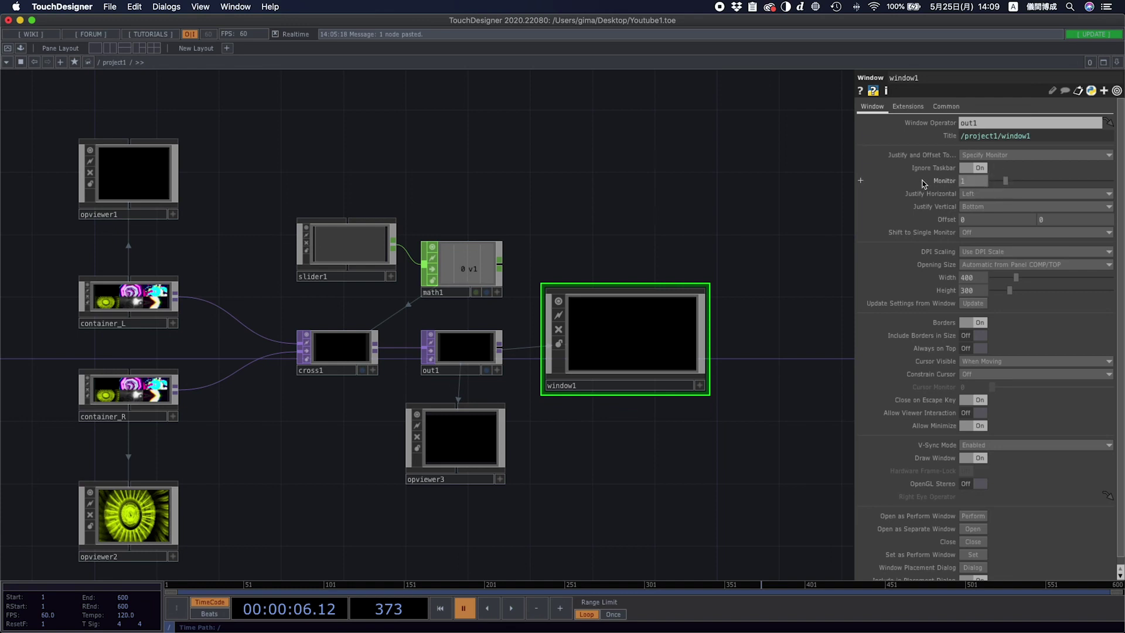
click(1019, 264)
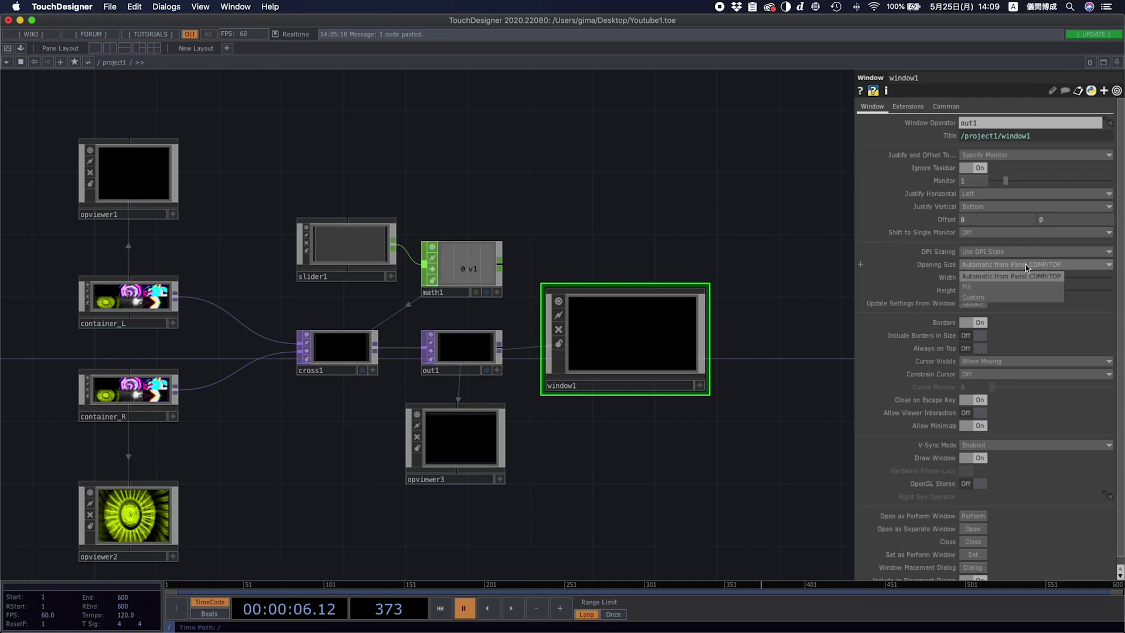
click(977, 287)
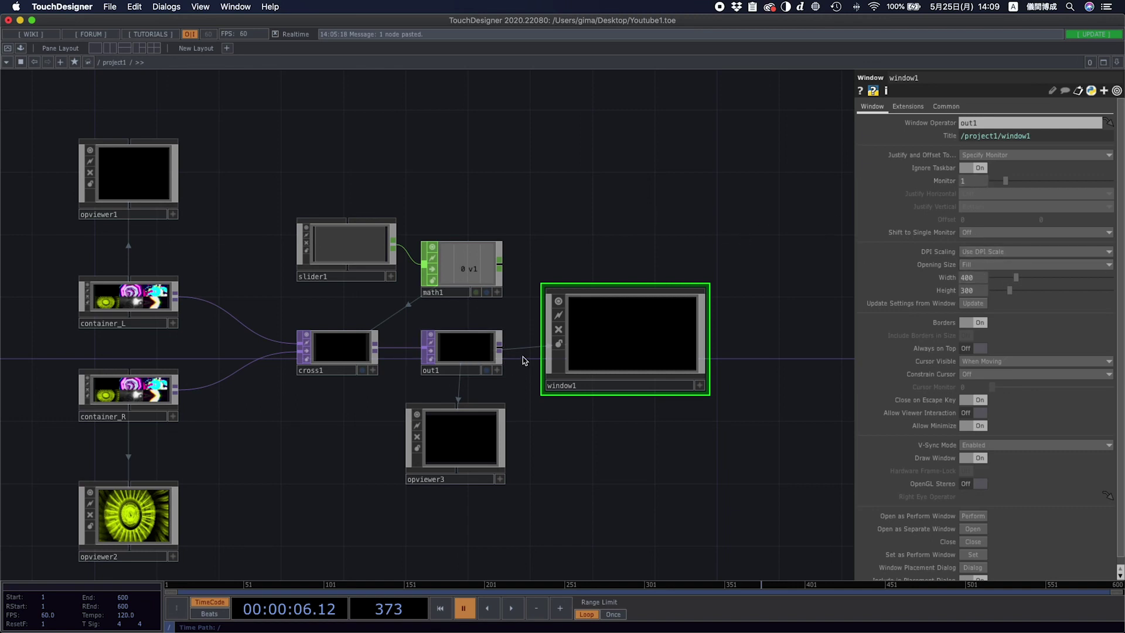
- Display out1 as the network background and select the colourful bubbles clip inside container_L
click(472, 349)
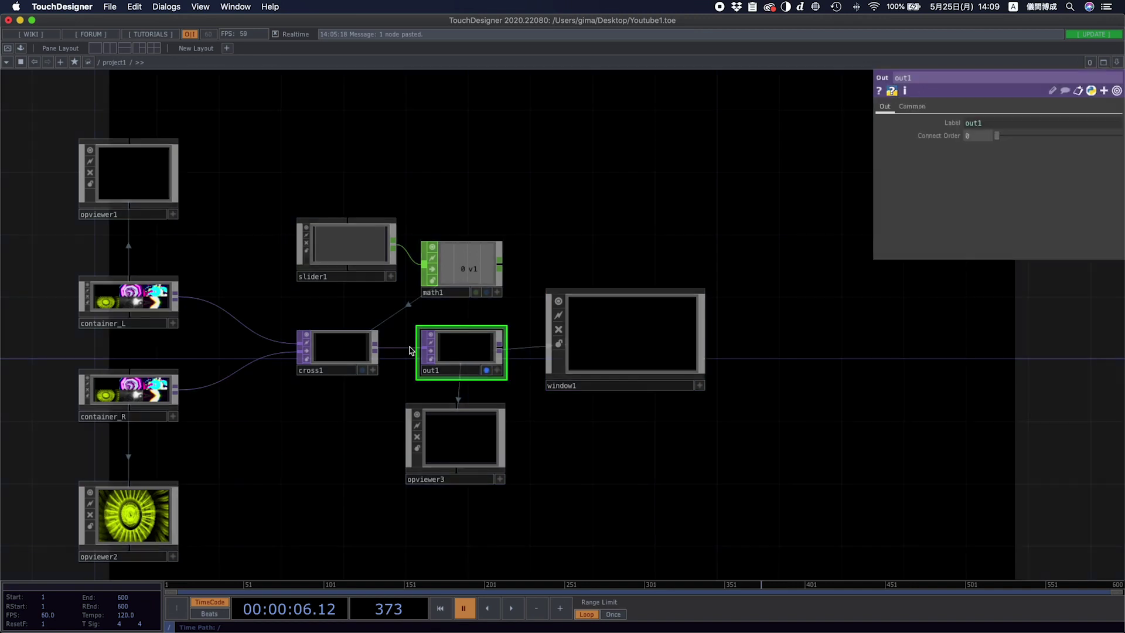
click(338, 350)
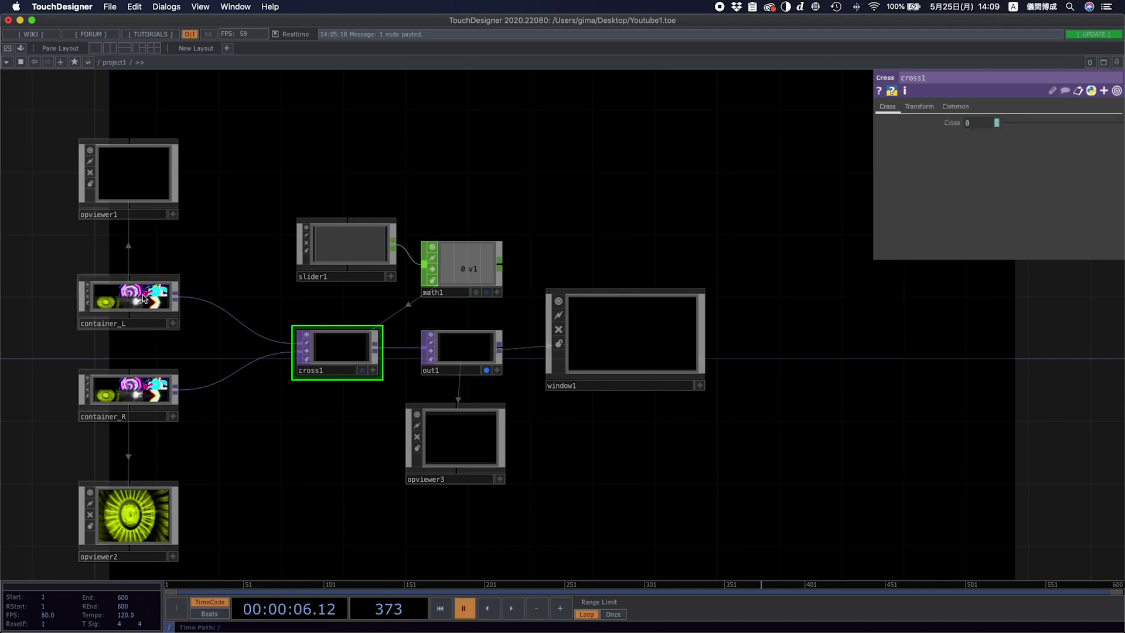
click(163, 288)
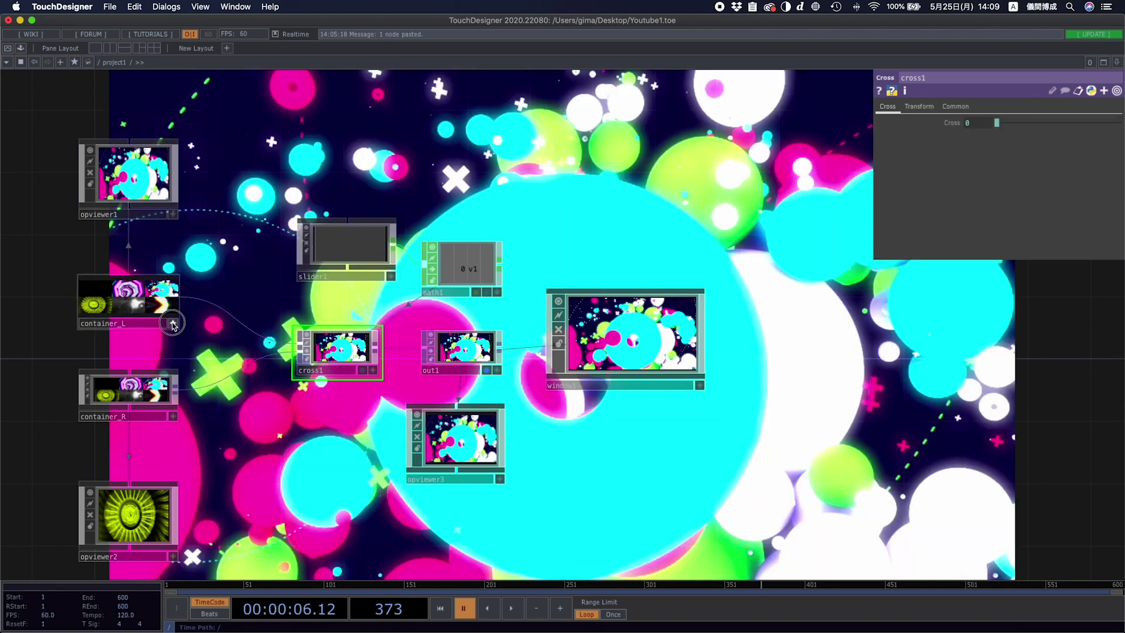
click(173, 323)
- View window1 in a floating window to check its bordered output, and close that window
click(645, 318)
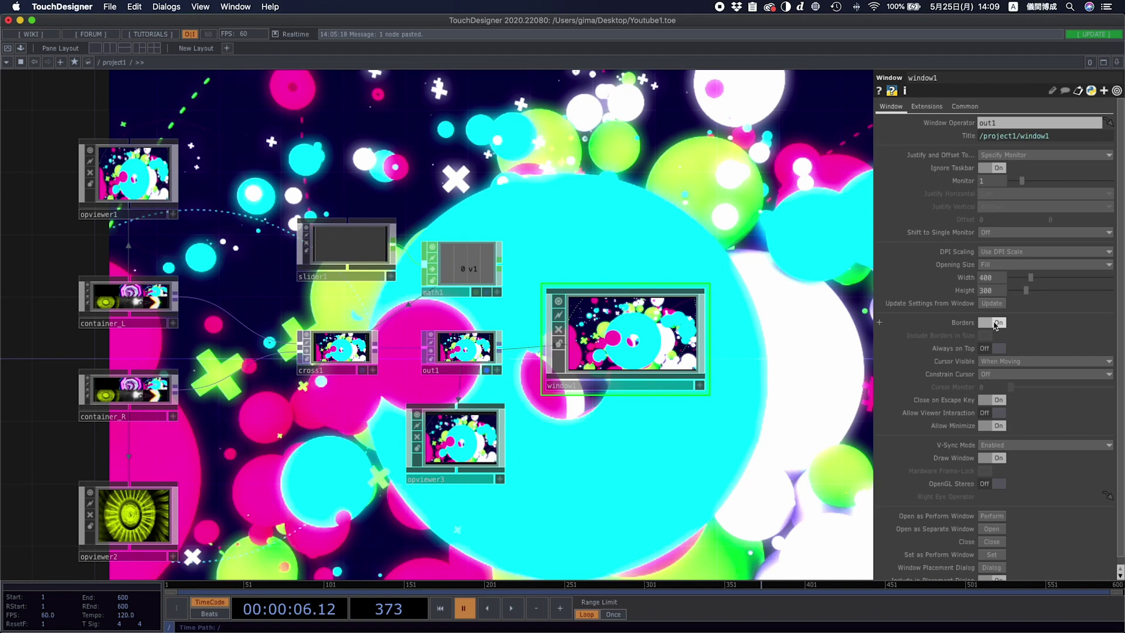
right_click(642, 339)
click(656, 303)
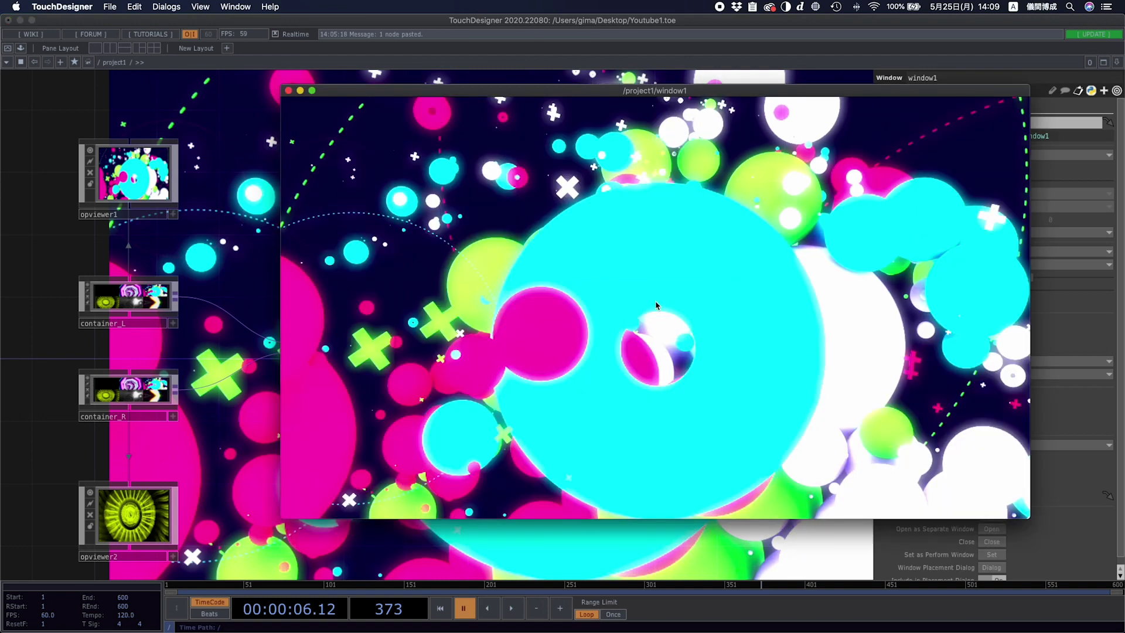
drag(454, 94, 397, 124)
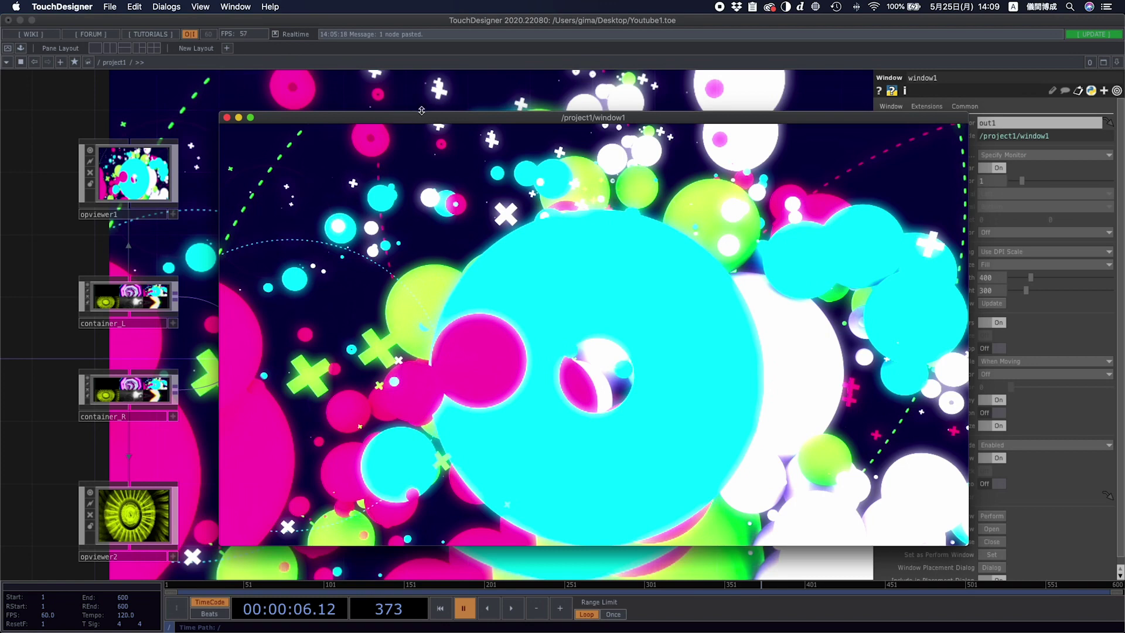
click(228, 118)
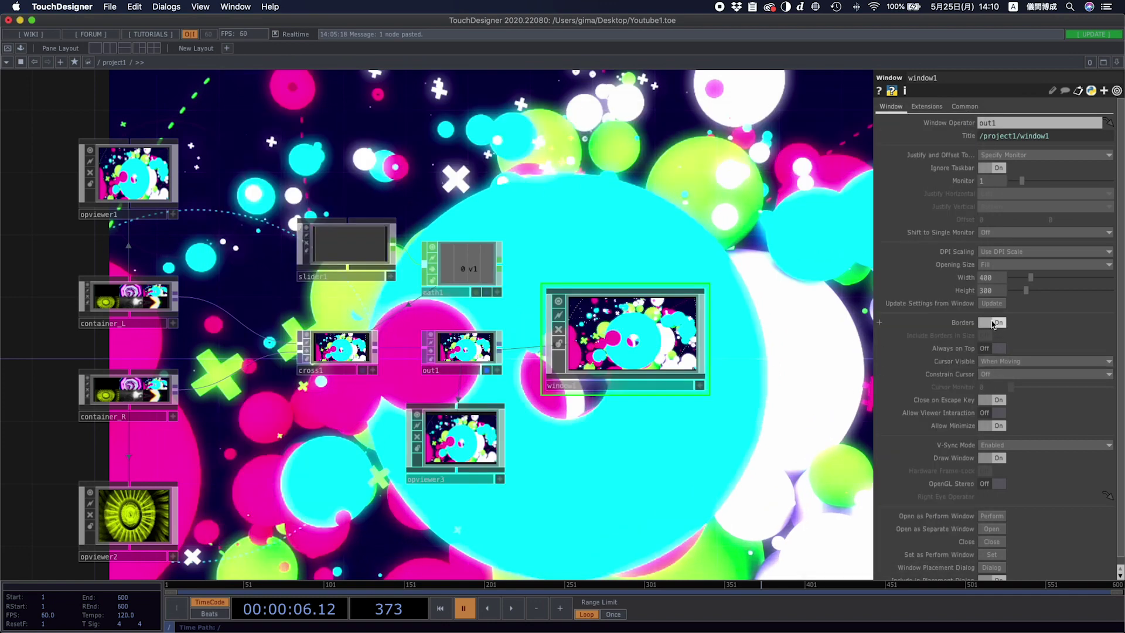
- Turn off window1's Borders, and open it as a separate window to check the full-screen output before closing it
click(992, 322)
scroll(1063, 518, down, 1)
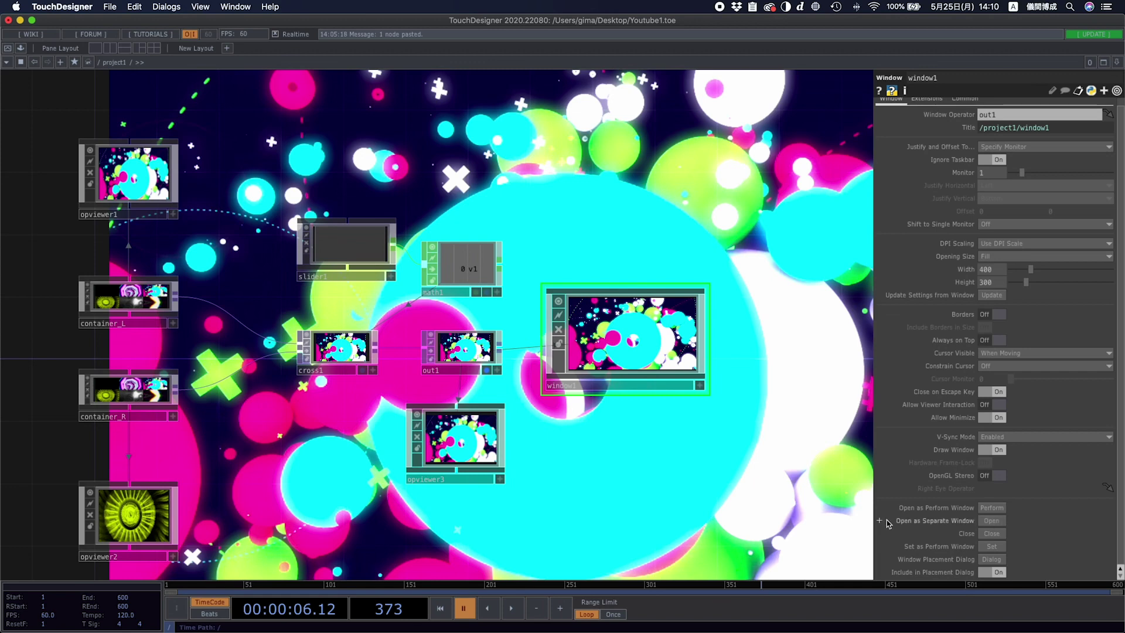
click(1001, 524)
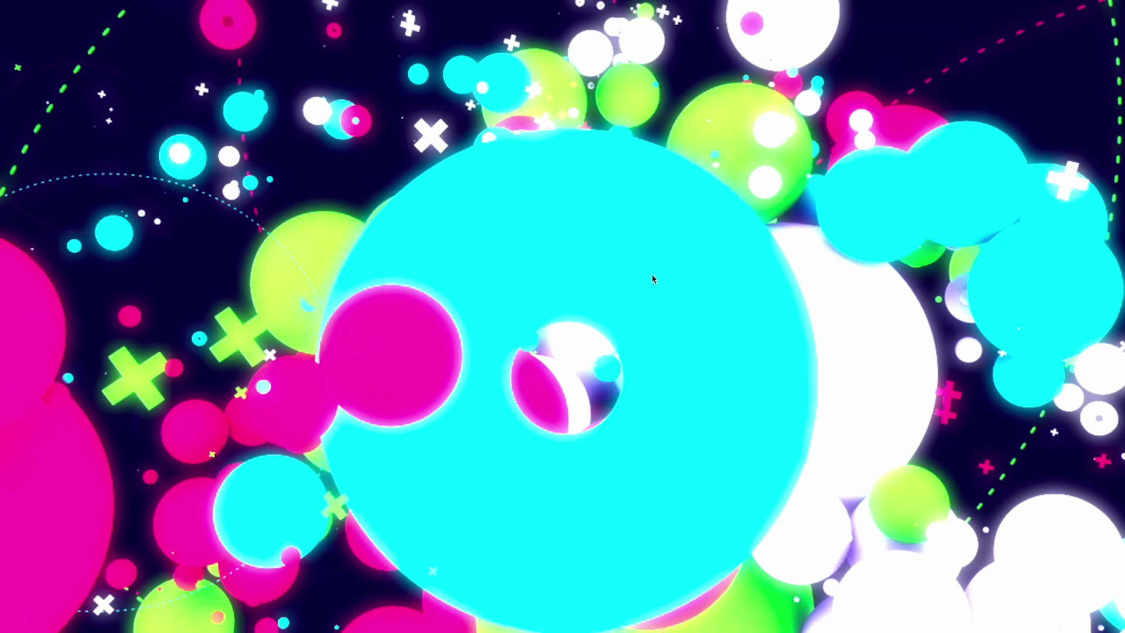
key(Escape)
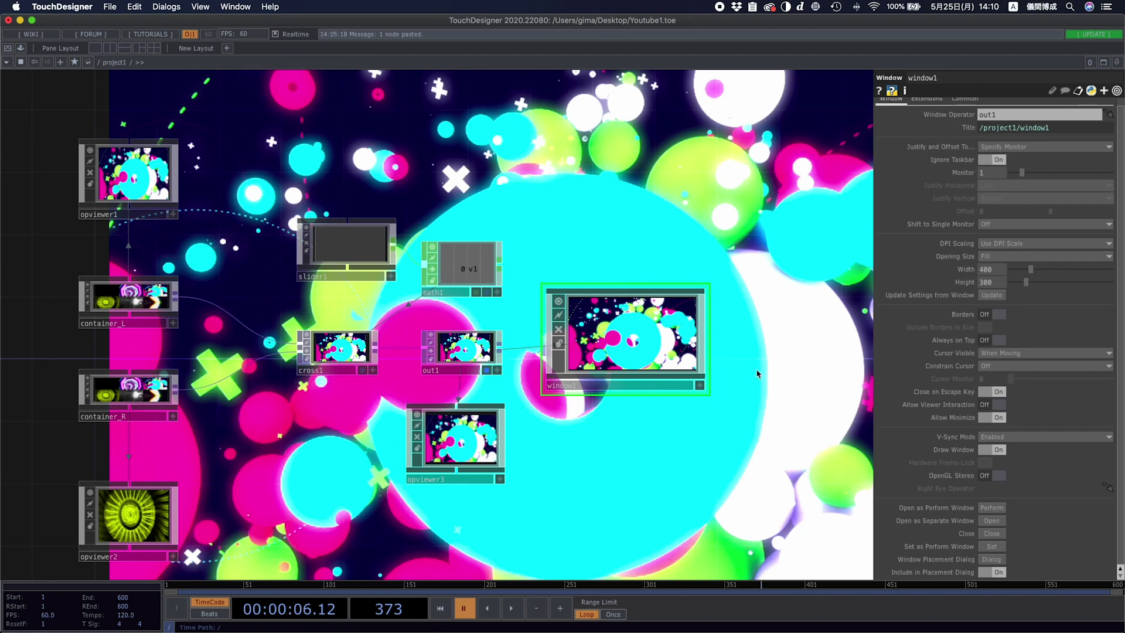
- Shift the window1 node slightly away from out1, and view the project1 container in a floating window from the root network
drag(606, 340, 622, 356)
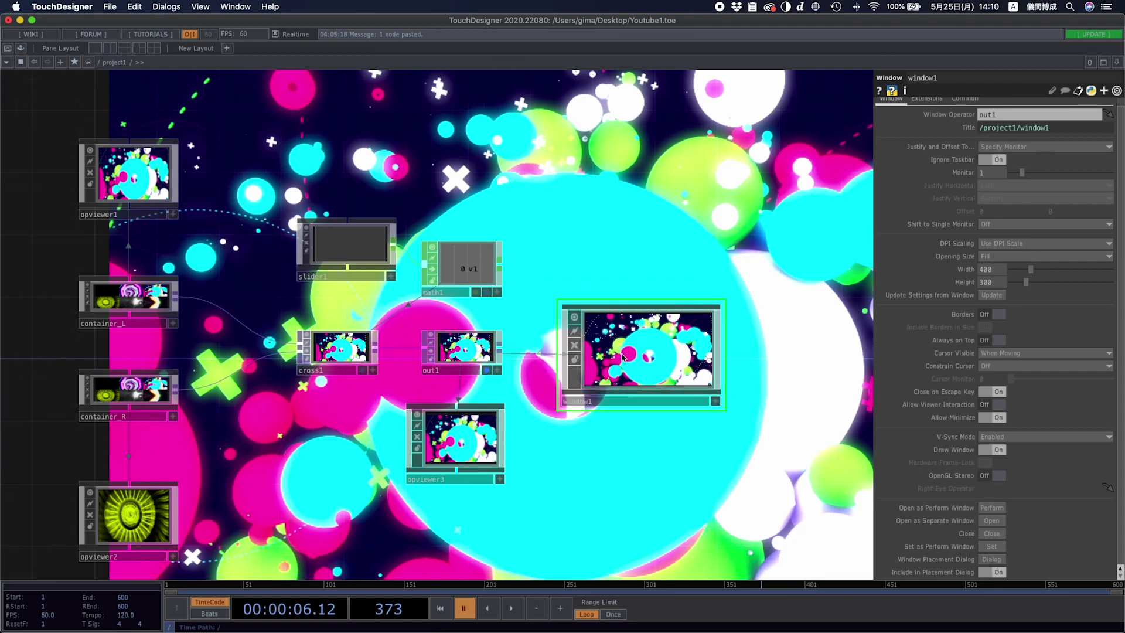
drag(323, 444, 388, 460)
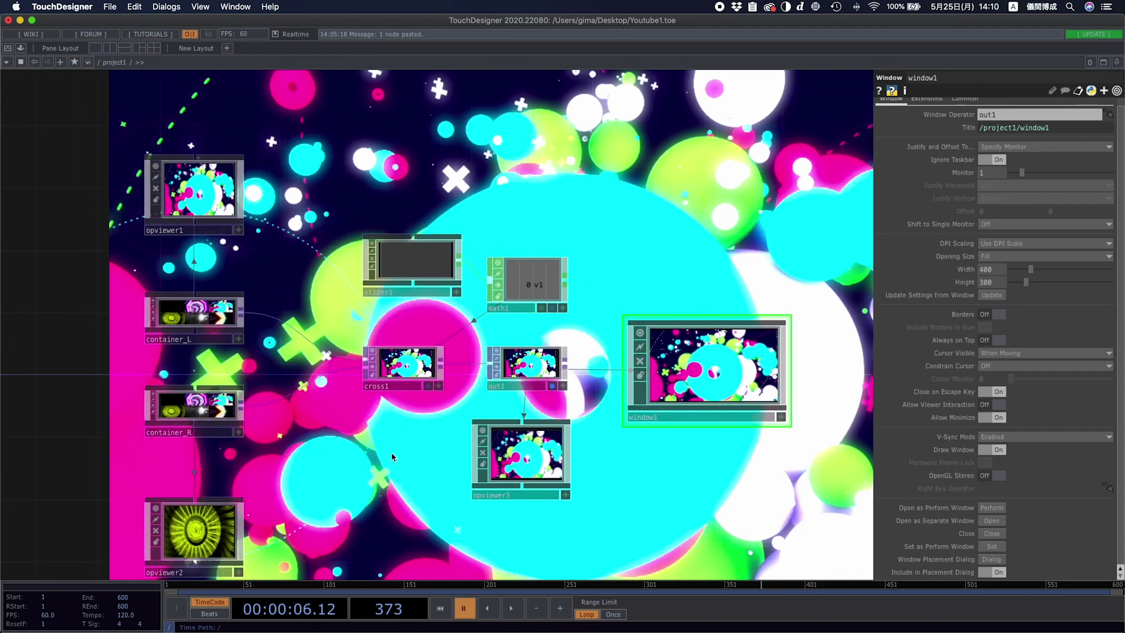
scroll(467, 384, down, 8)
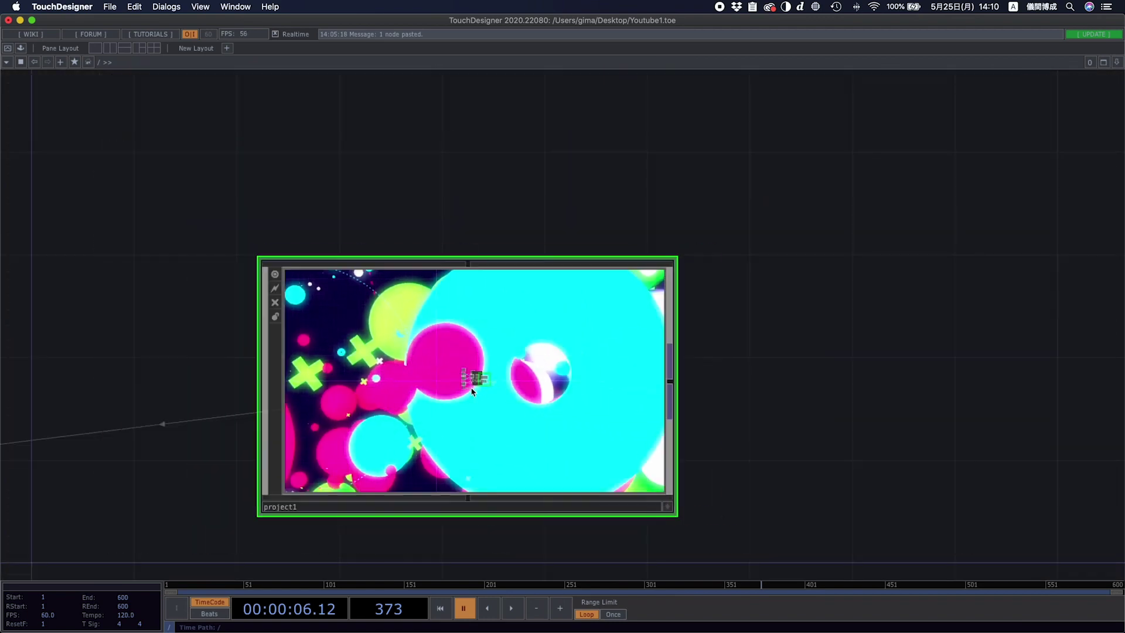
right_click(575, 396)
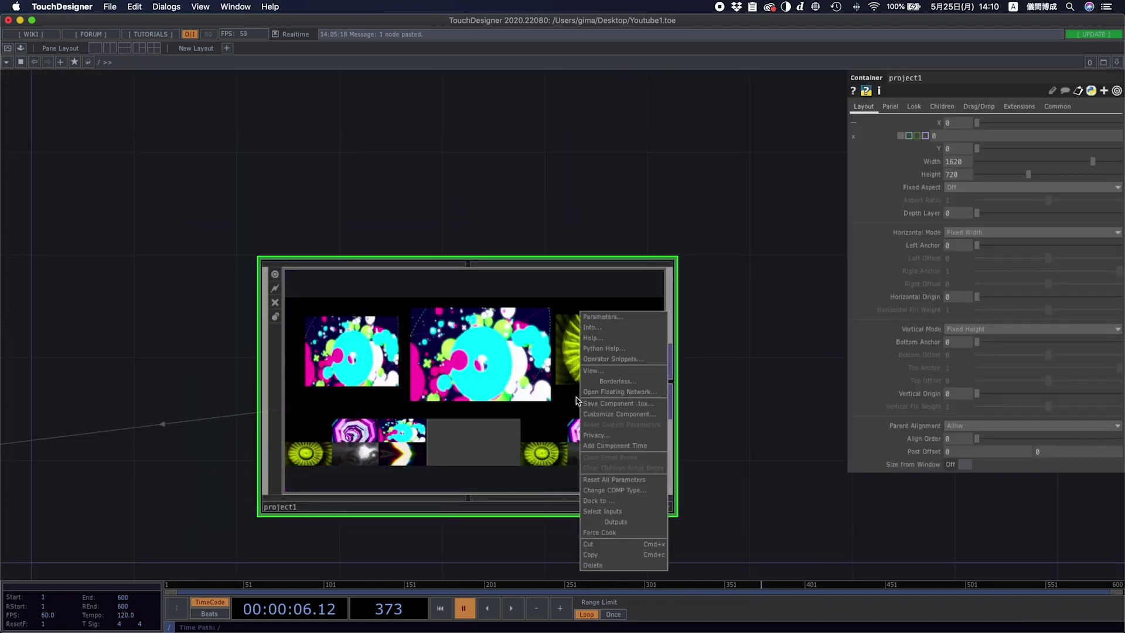
click(591, 370)
drag(577, 118, 572, 112)
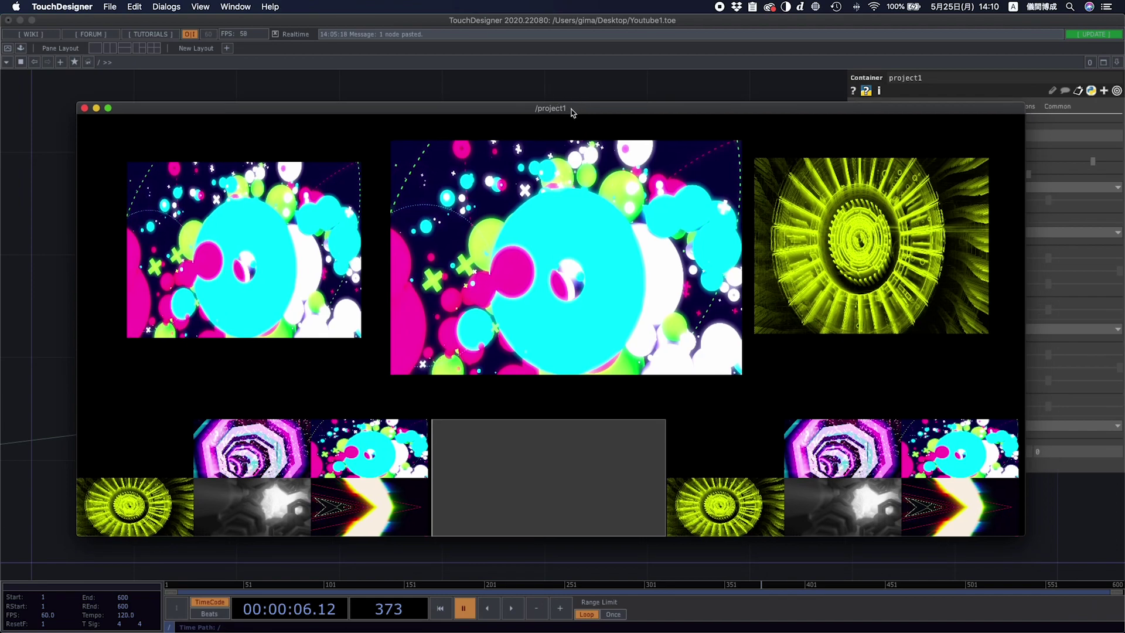
- Play the timeline and sweep the crossfade slider between both decks in the floating panel
drag(509, 447, 570, 449)
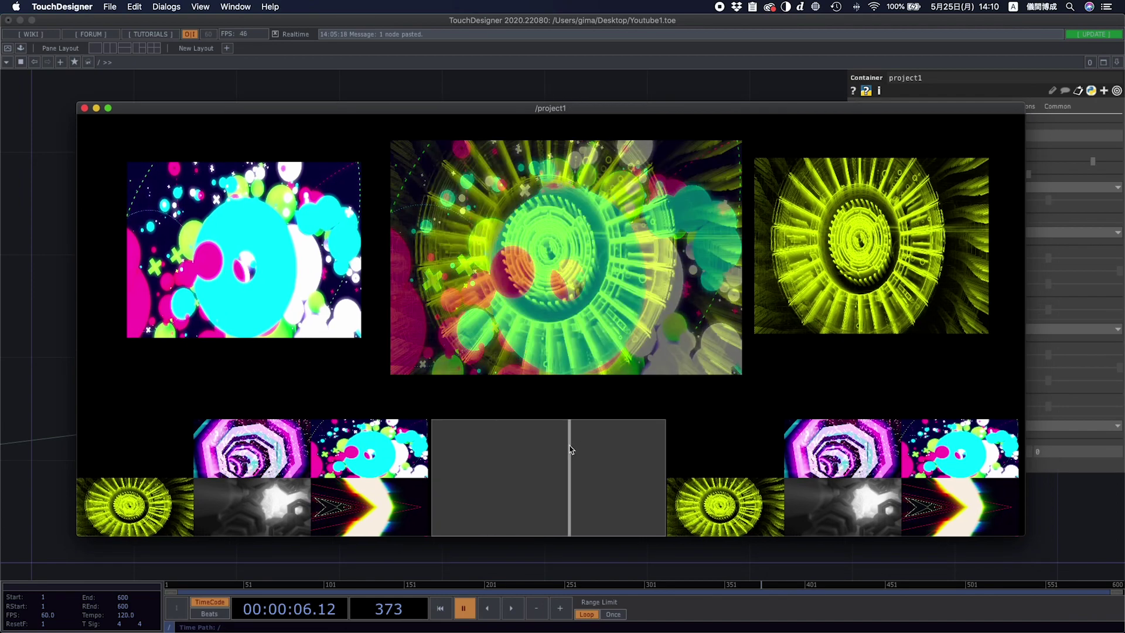
click(513, 607)
drag(588, 499, 577, 495)
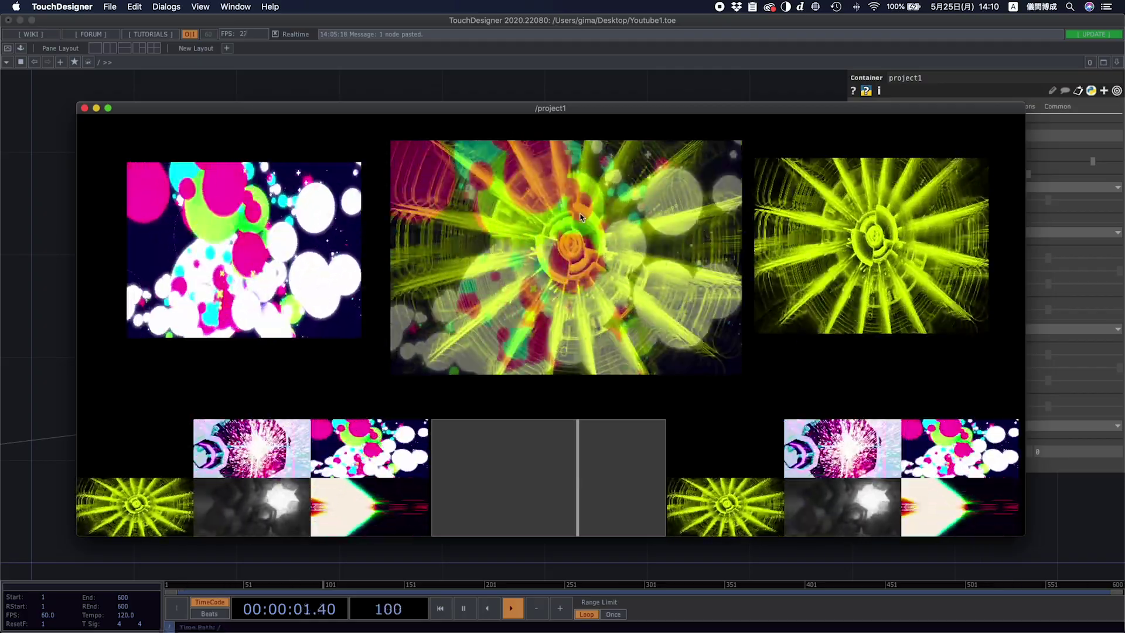
click(524, 469)
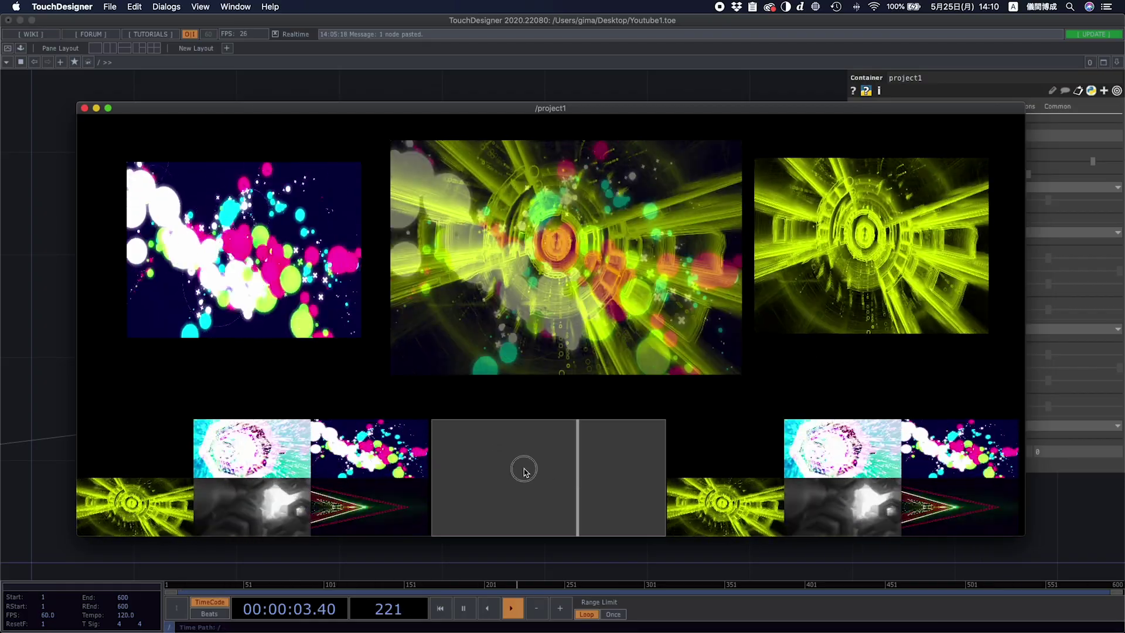
drag(524, 471, 665, 467)
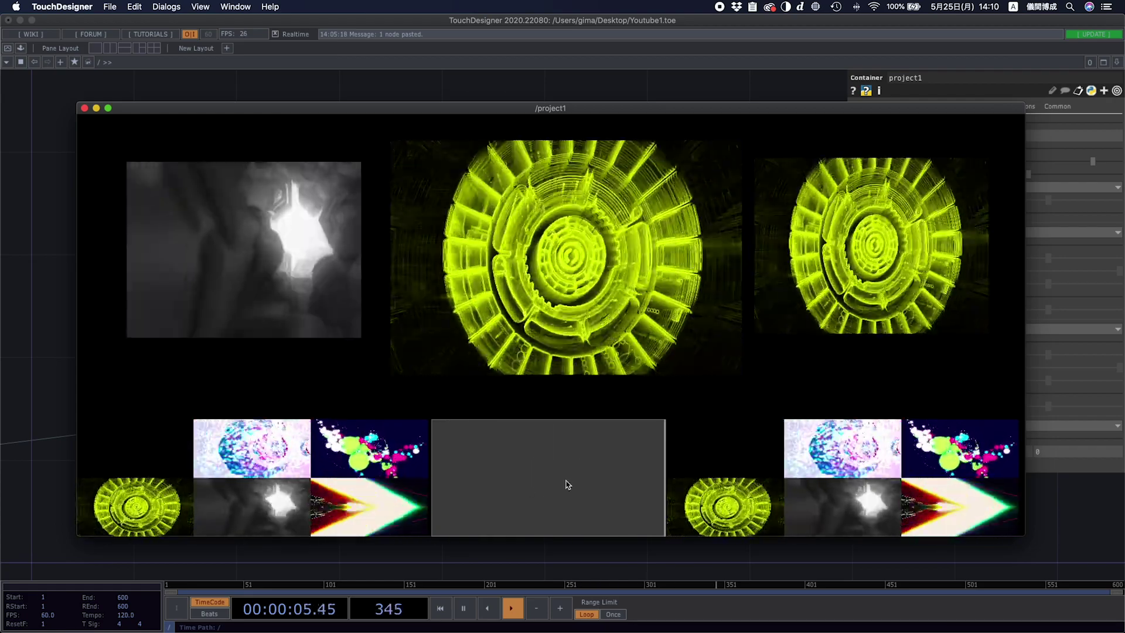
drag(567, 484, 689, 480)
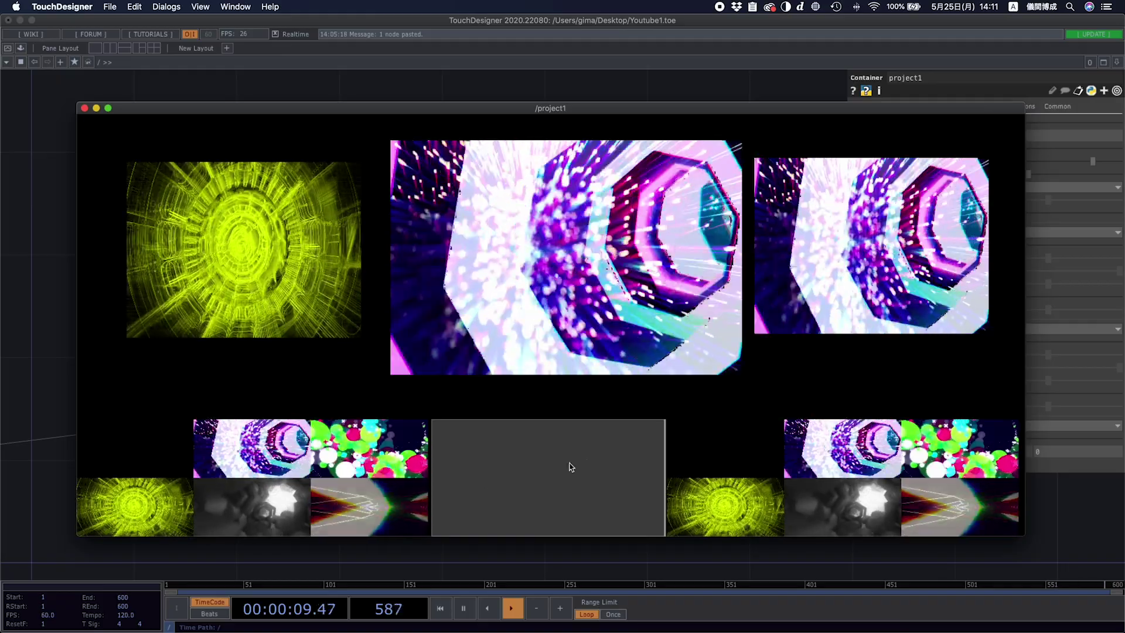
drag(571, 467, 726, 453)
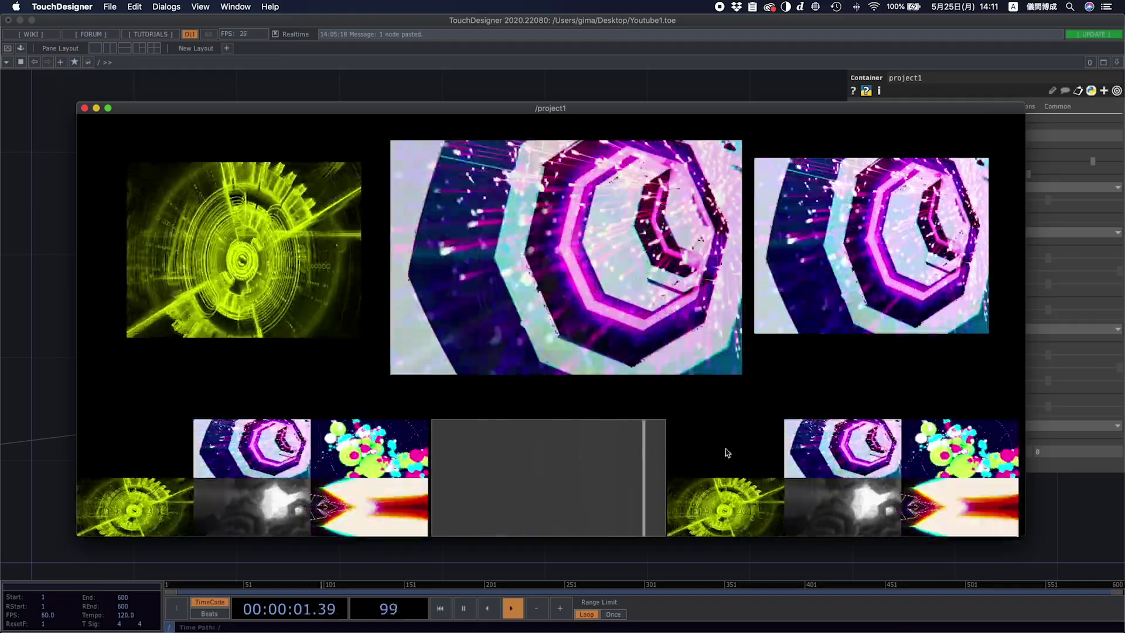
- Switch clips on both decks while crossfading, including the bubbles clip on the second deck, and close the floating panel
click(255, 450)
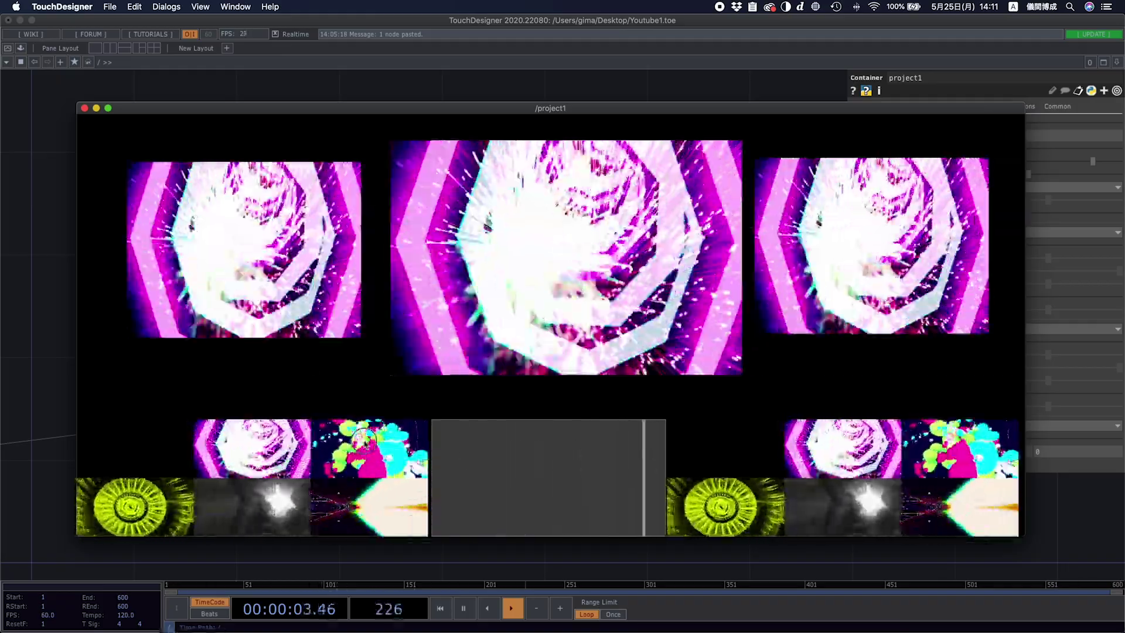
drag(647, 454, 435, 456)
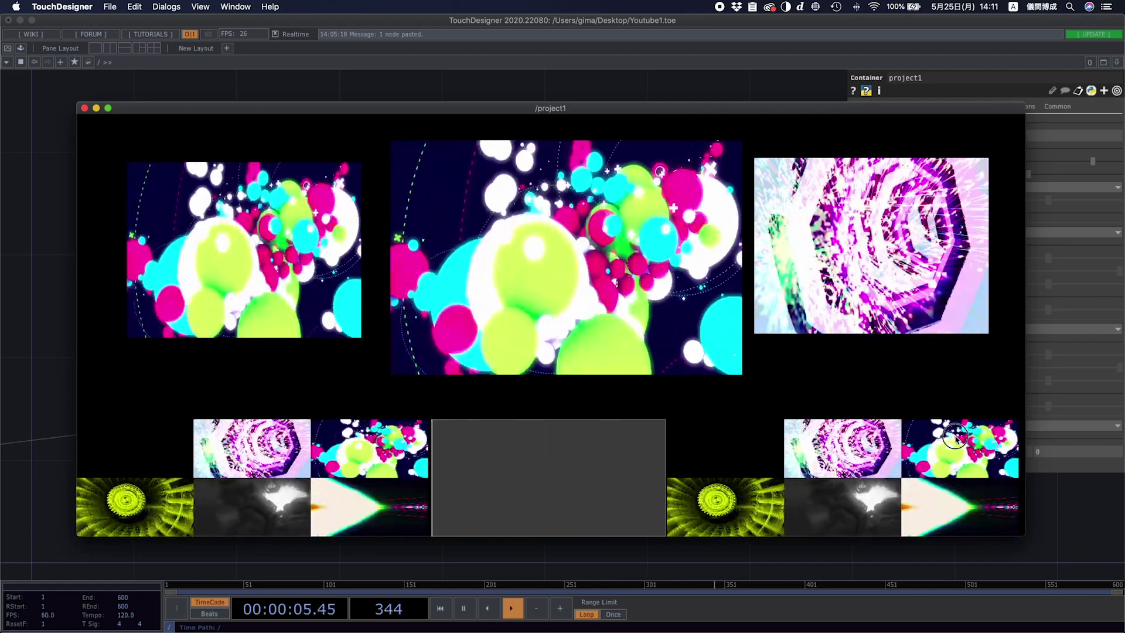
click(955, 436)
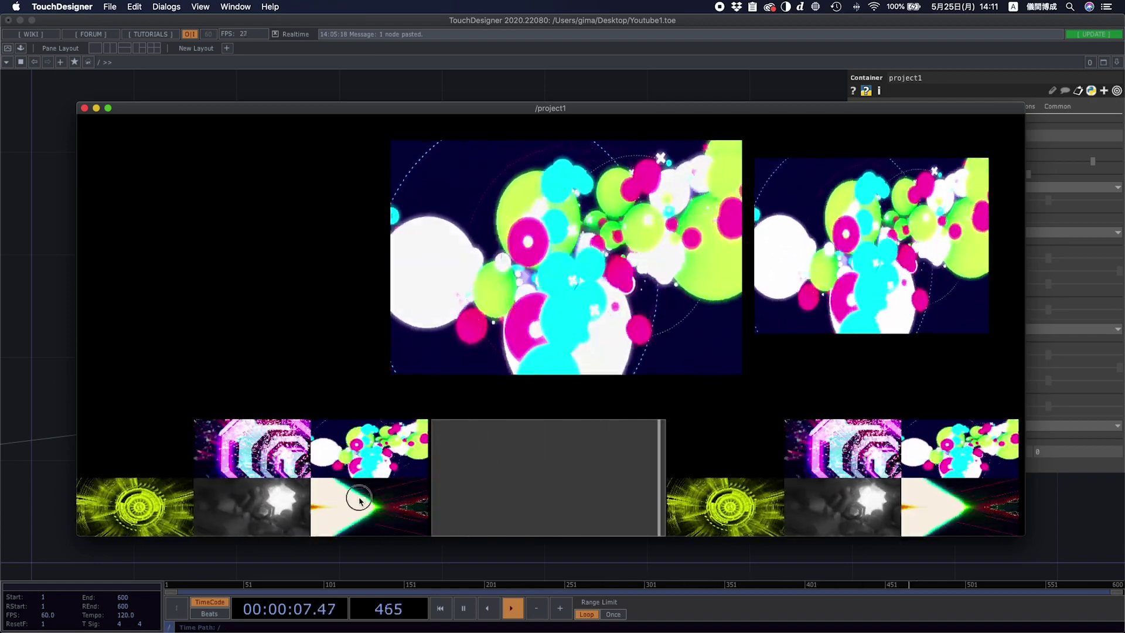
click(84, 108)
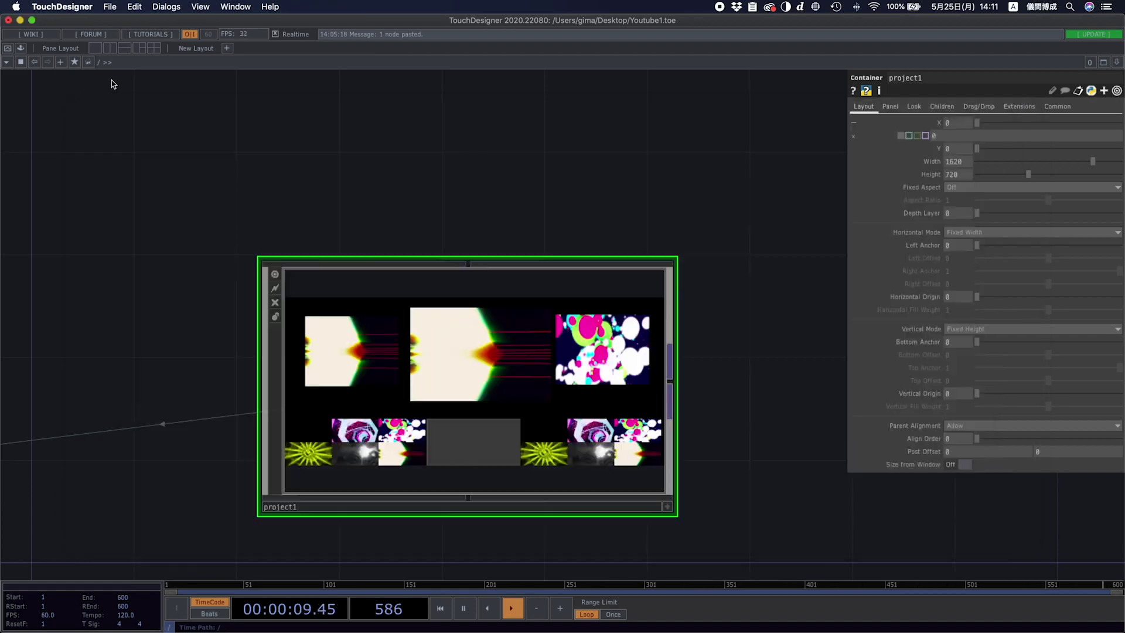
- Enter the project1 network and turn off the background display of out1
key(i)
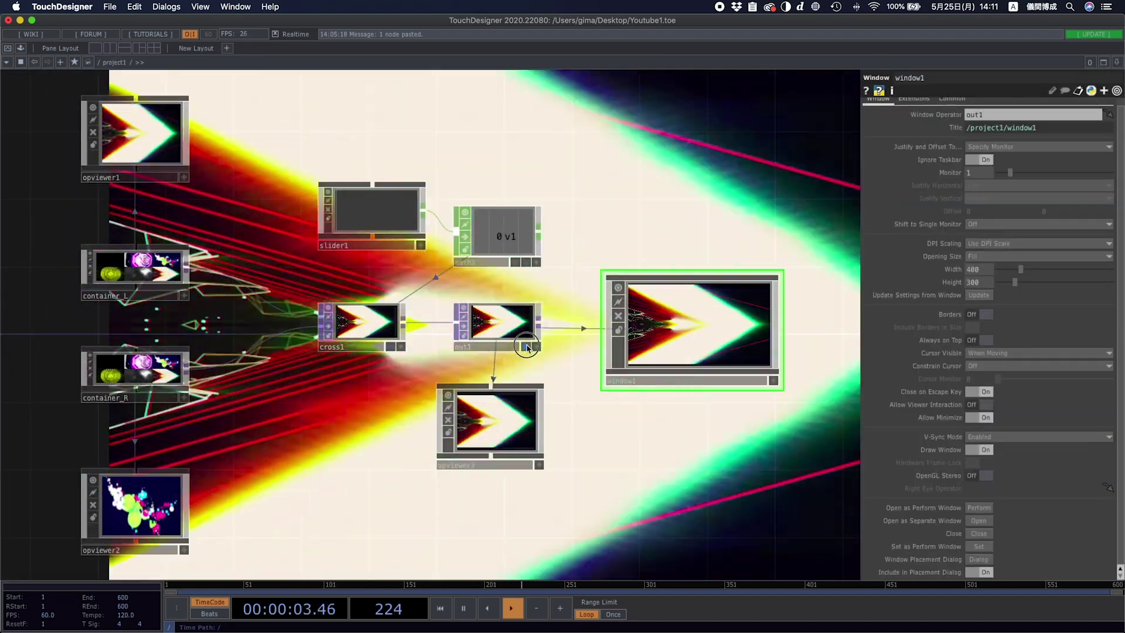
click(318, 415)
drag(318, 415, 505, 427)
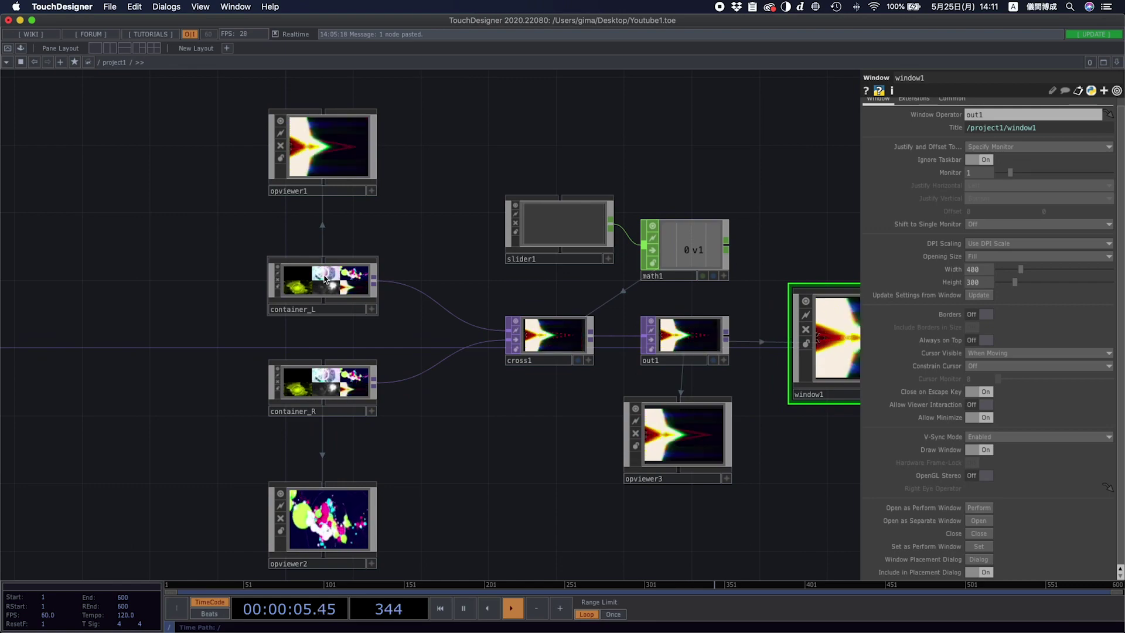
- Enter the container_L network and examine the effect chains built between the movie clips and their nulls
key(i)
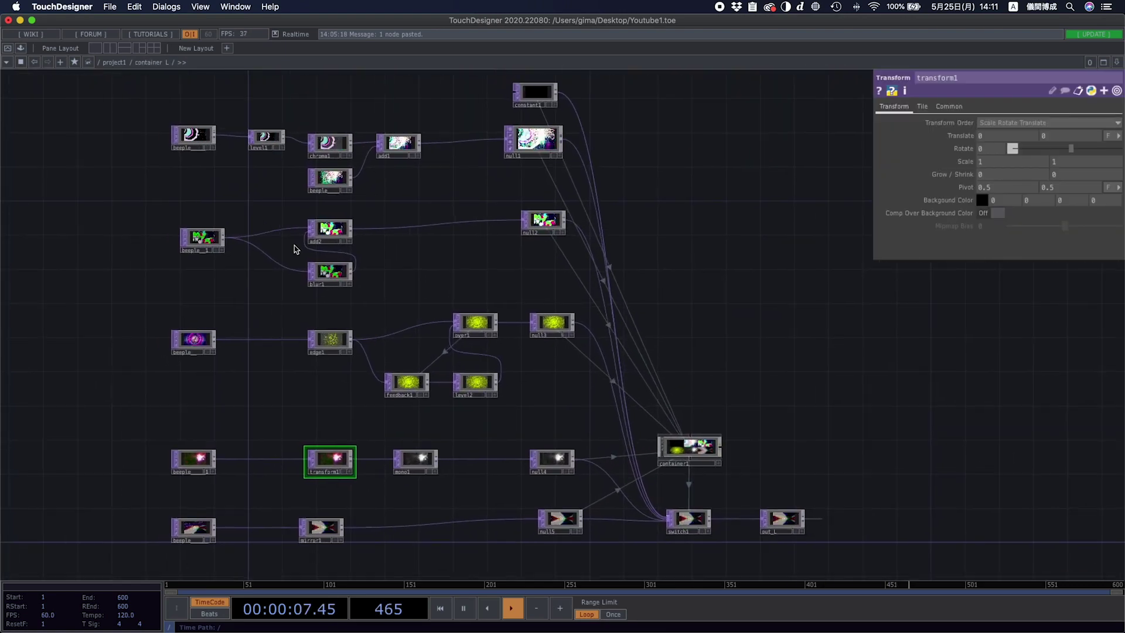
drag(294, 245, 309, 244)
scroll(263, 322, up, 3)
drag(289, 336, 282, 385)
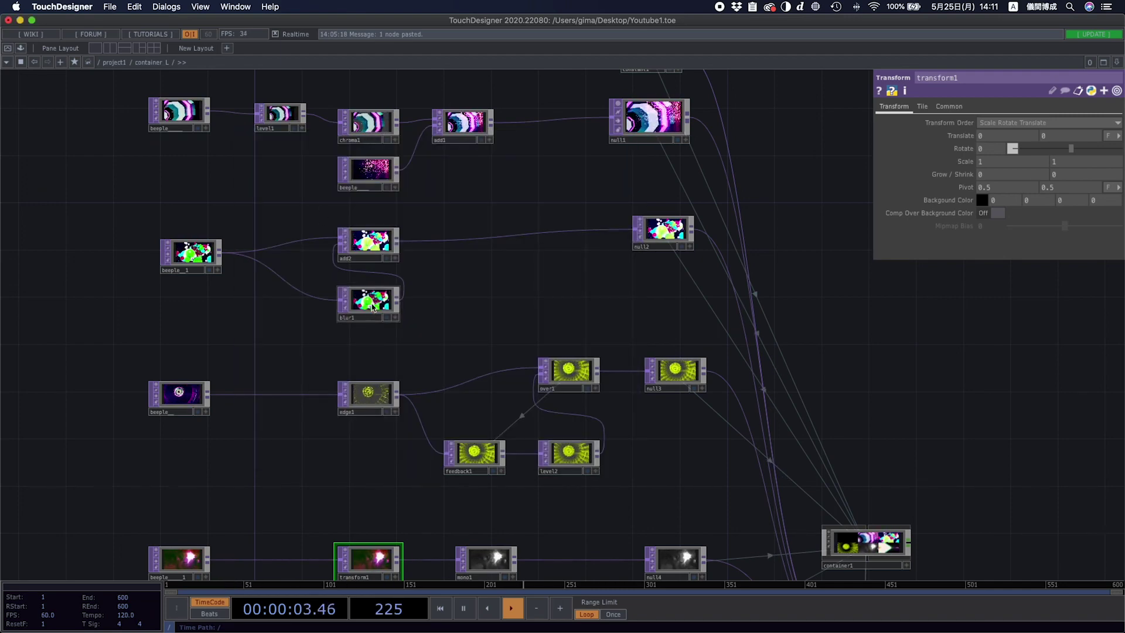
- Look through the TOP operators in the OP Create Dialog without adding any, and close it
right_click(486, 321)
click(503, 212)
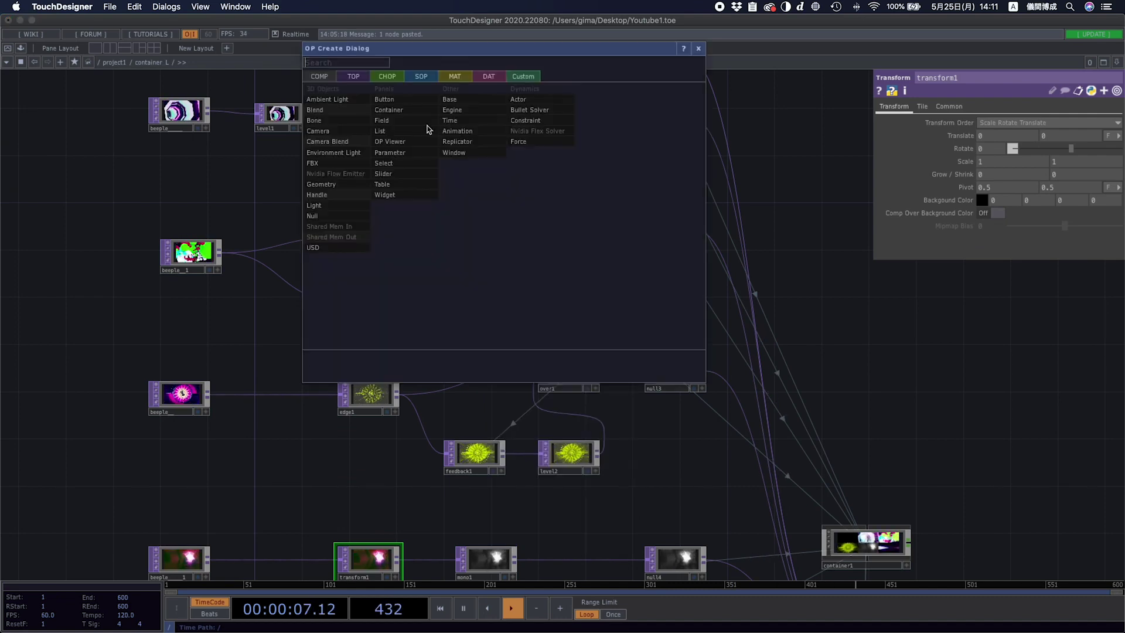
click(353, 78)
click(698, 49)
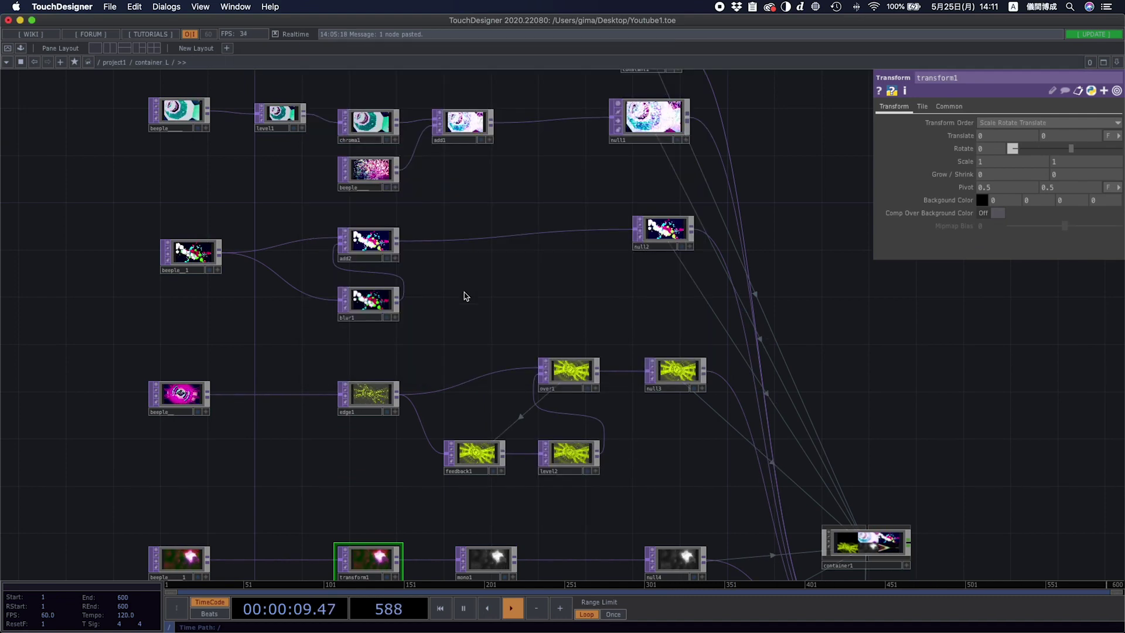
- Return to the root network and view the project1 container in a floating window
scroll(526, 299, down, 10)
scroll(543, 322, down, 2)
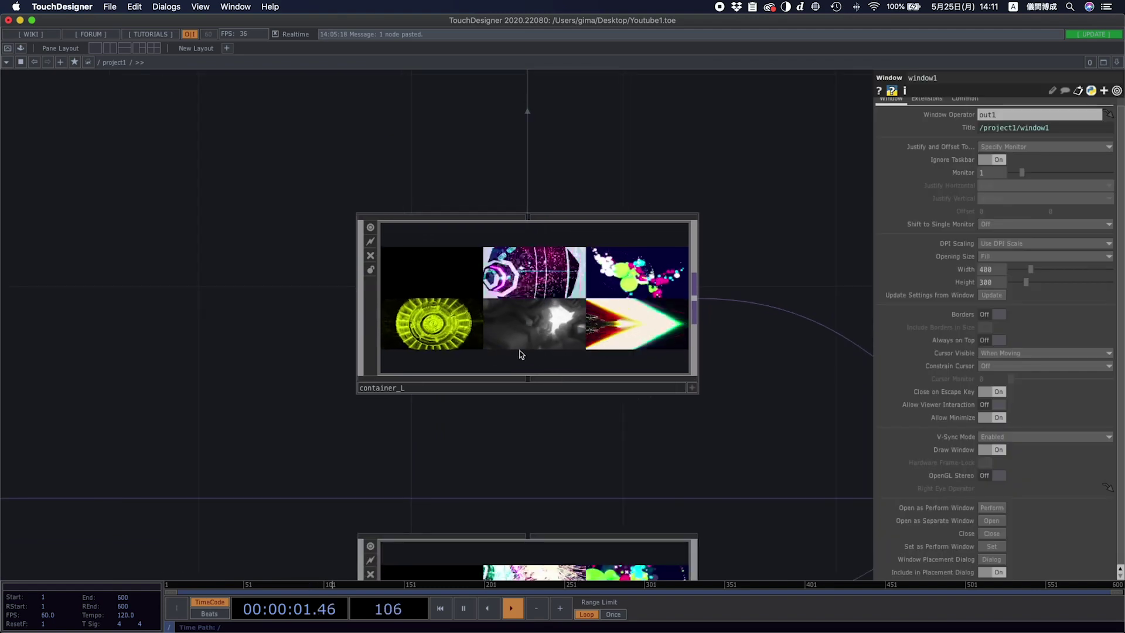
scroll(648, 393, down, 5)
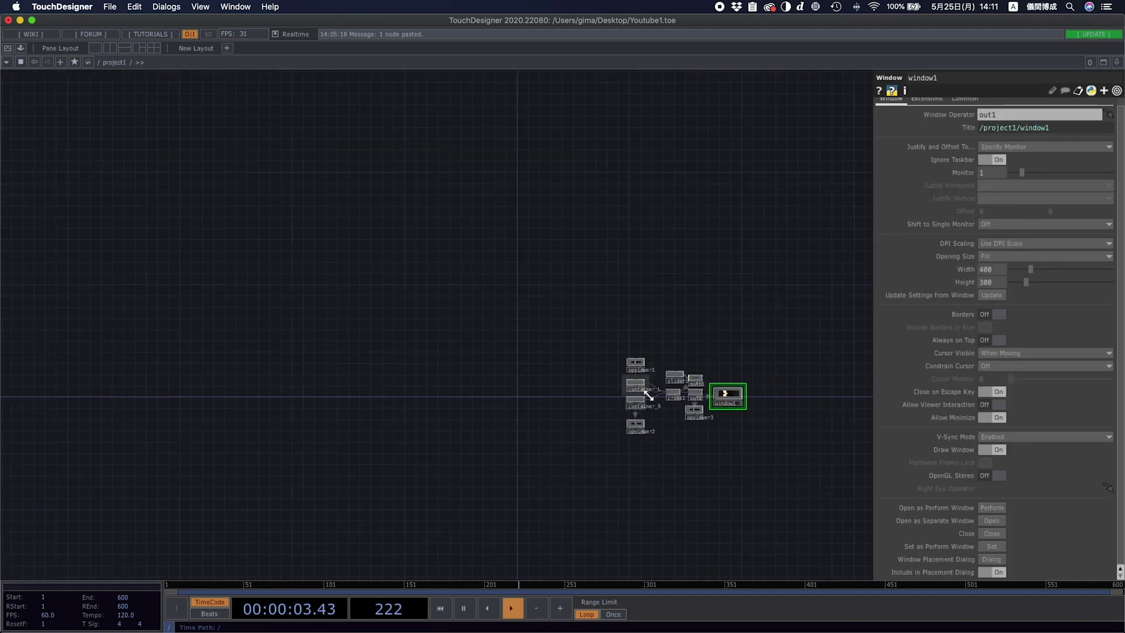
scroll(651, 405, down, 3)
key(p)
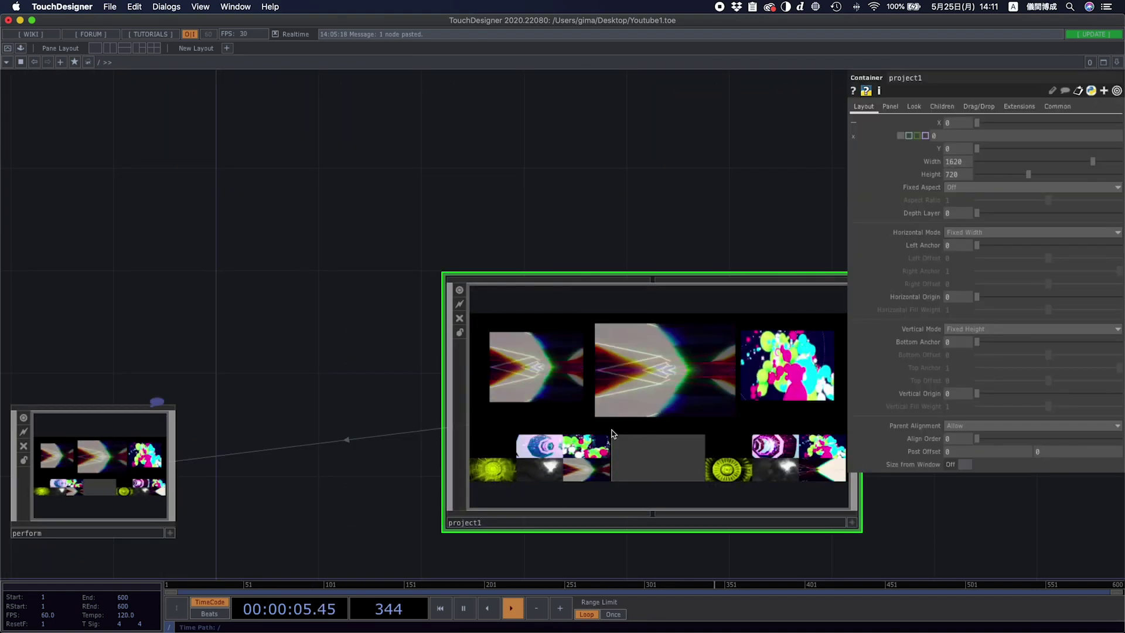
drag(621, 460, 596, 449)
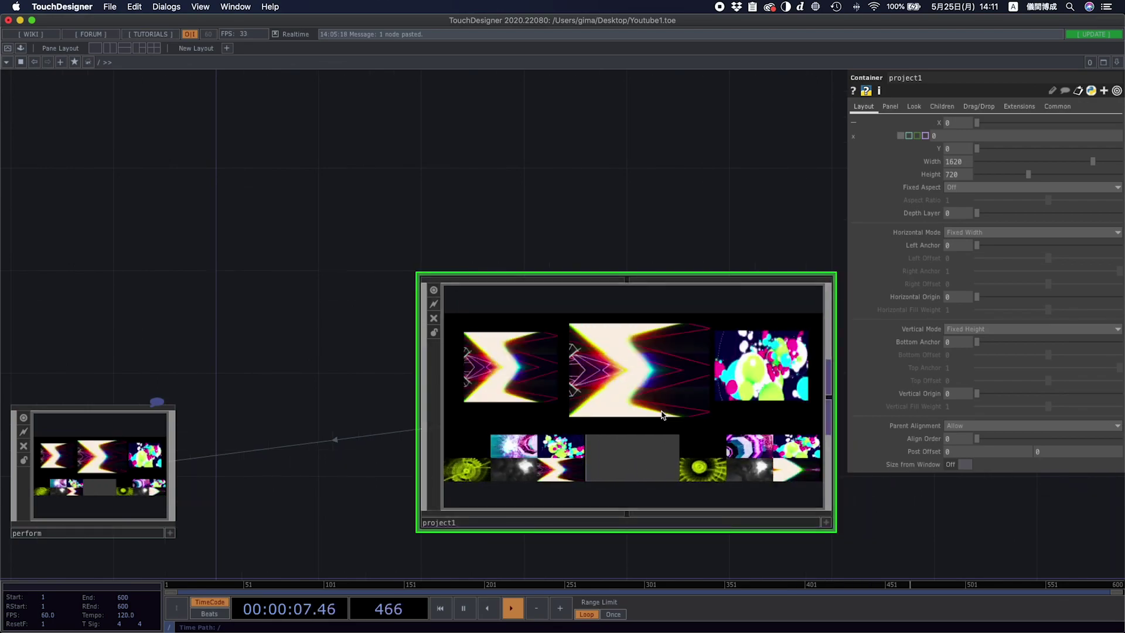
click(677, 388)
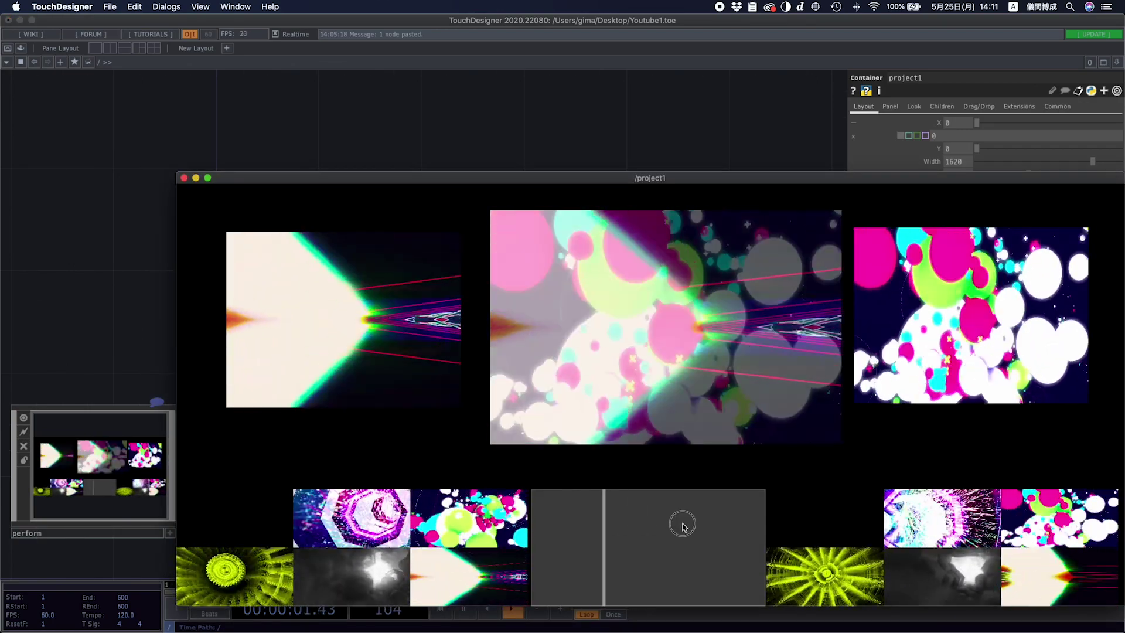
- Crossfade while switching deck R to the yellow radial clip and the purple tunnel clip and deck L to the bubbles clip, and close the floating panel
click(829, 563)
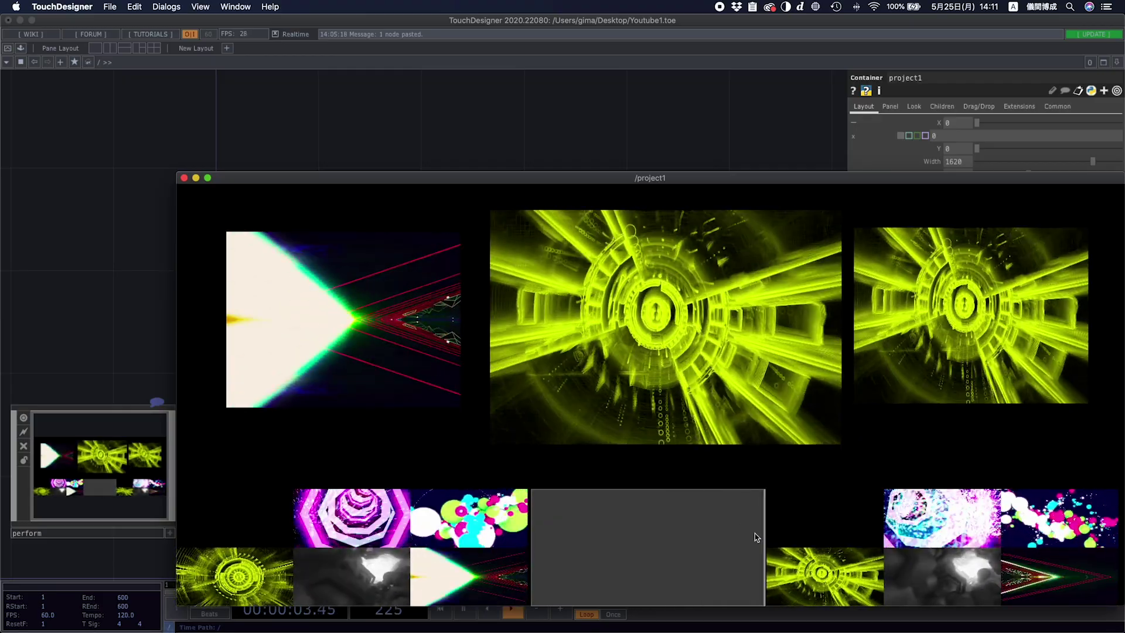
mouse_move(754, 532)
mouse_down()
mouse_move(534, 530)
mouse_move(741, 536)
mouse_up()
click(476, 523)
click(927, 523)
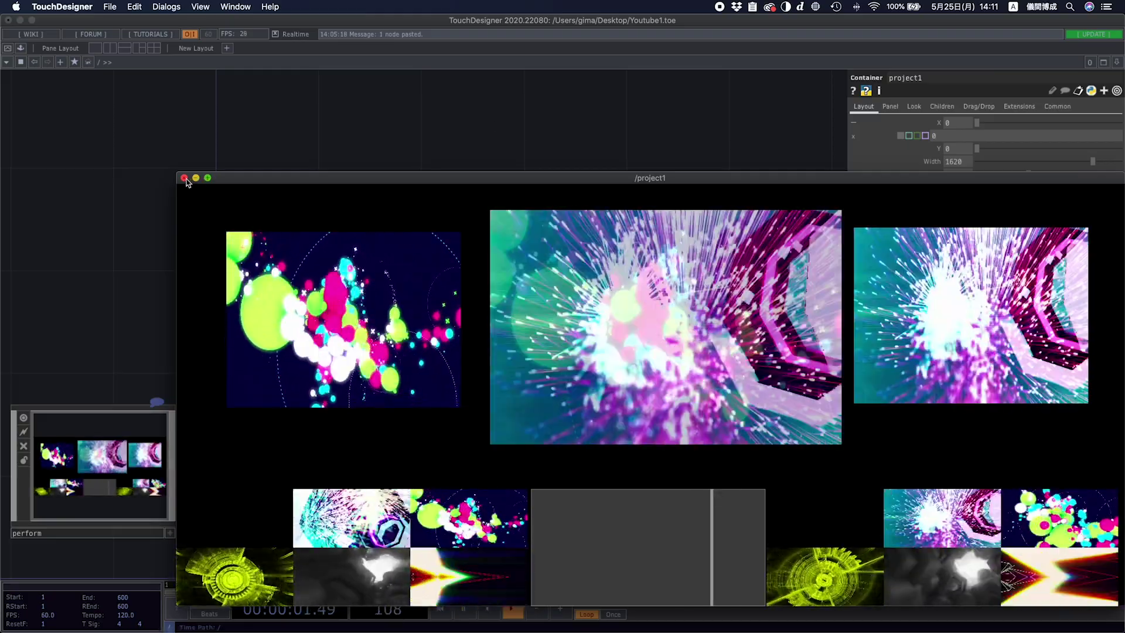
key(Escape)
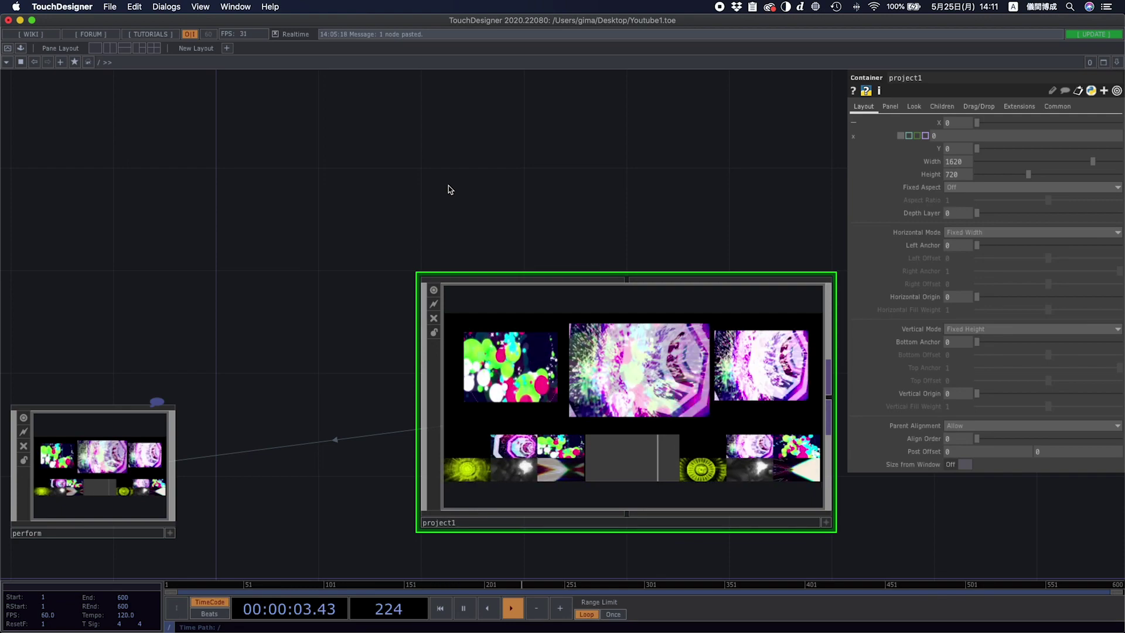